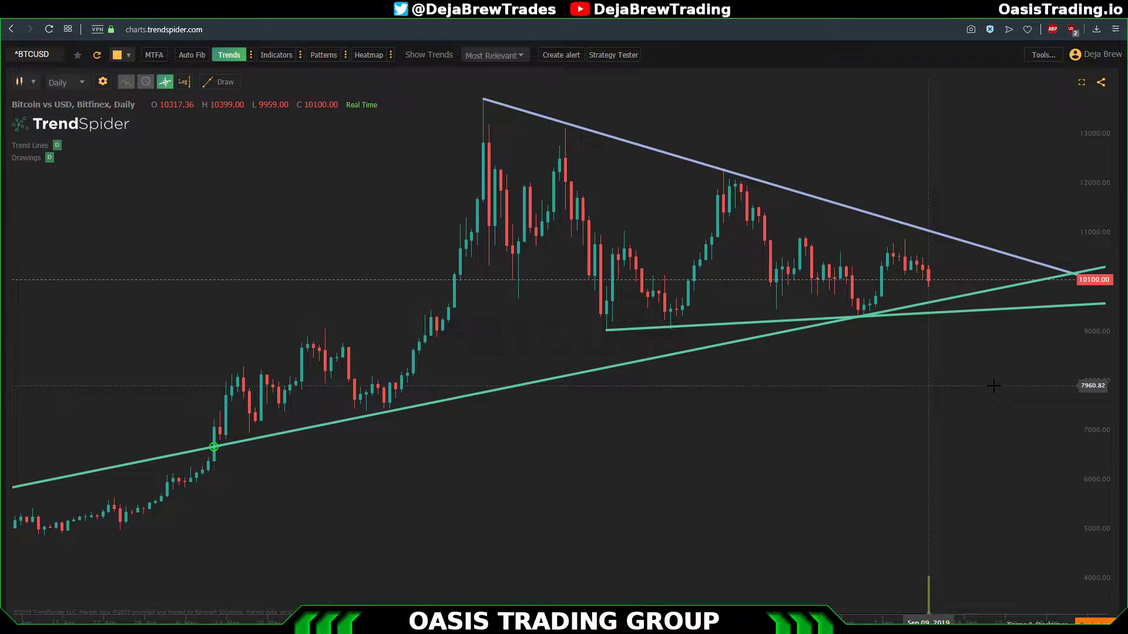
Step: Show the watch list and view the SBUX, MU, PEP, TWTR, CSCO and ^BTCUSD charts with their automatic trend lines
click(1046, 56)
click(978, 119)
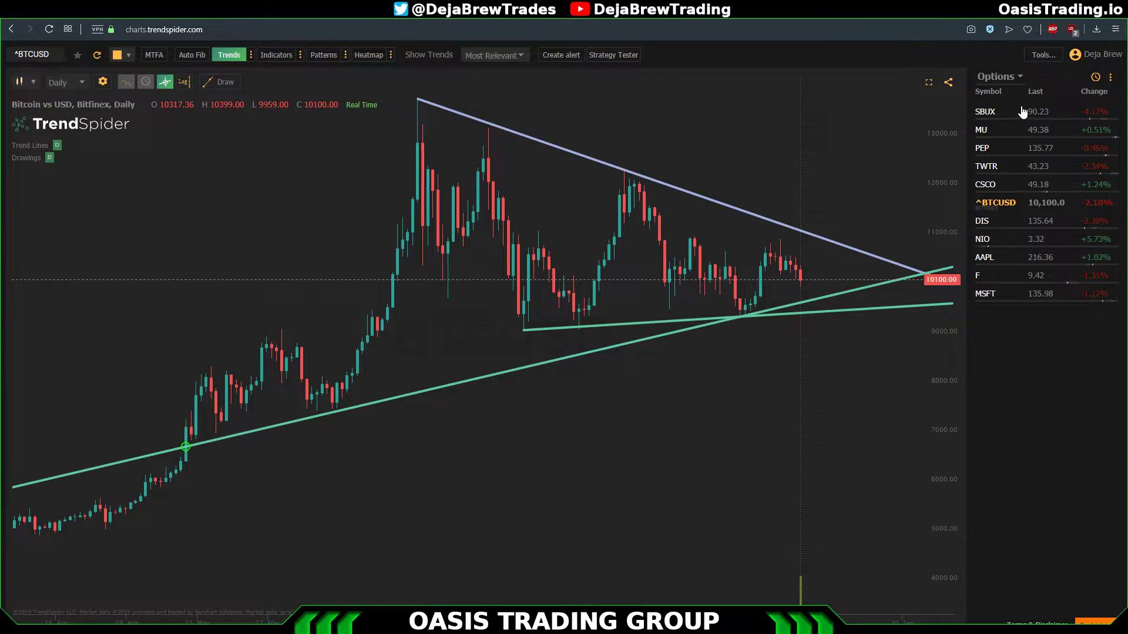
click(993, 113)
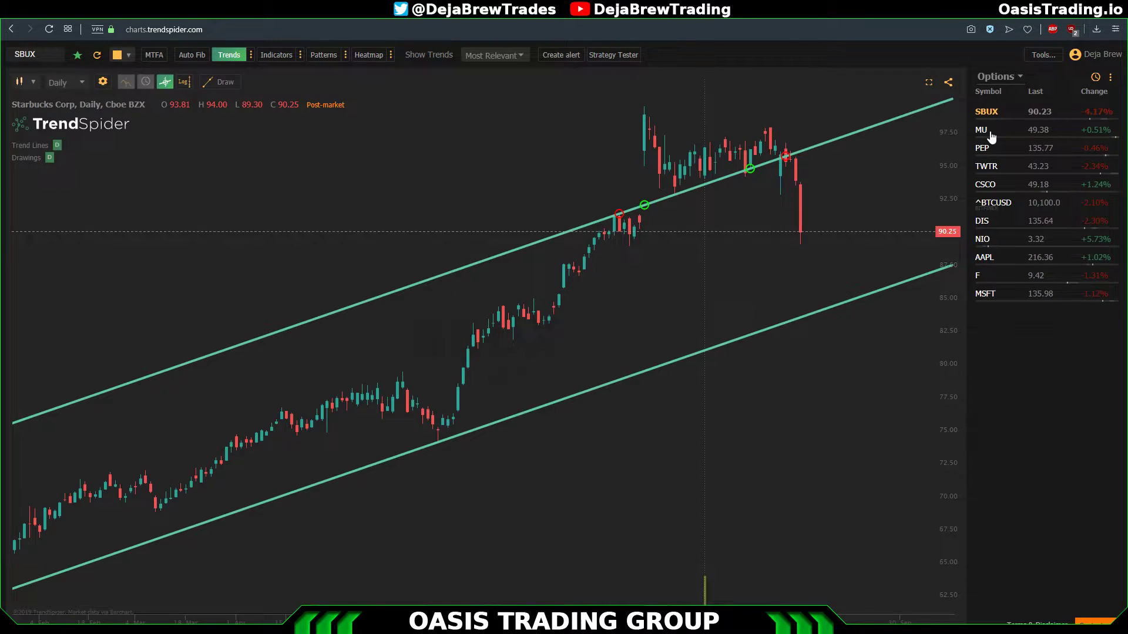
click(991, 135)
click(990, 153)
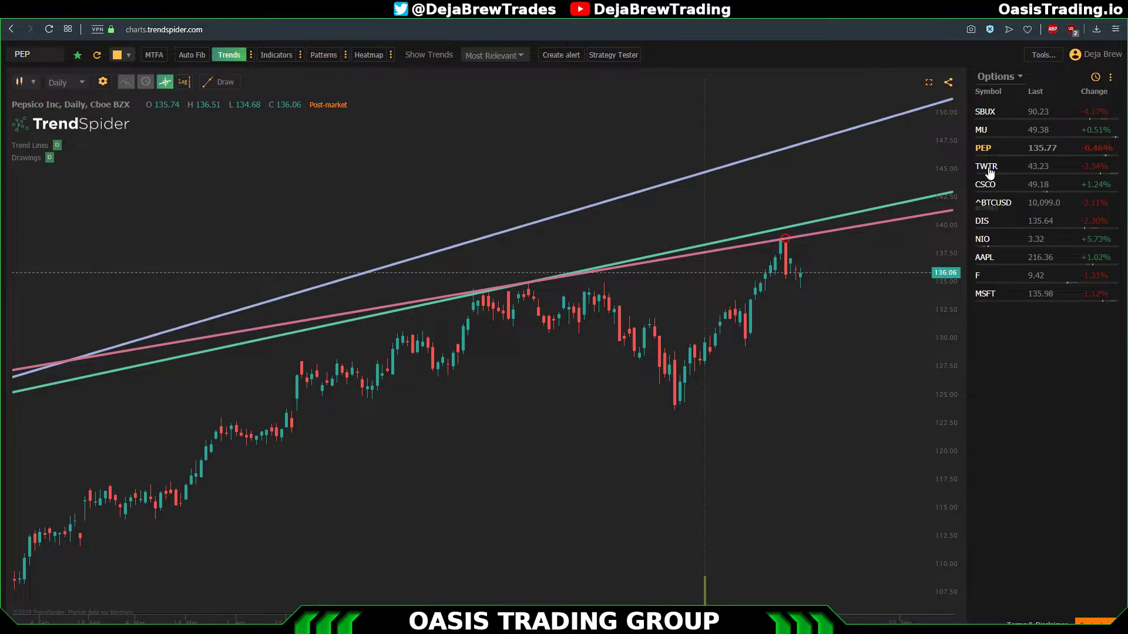
click(989, 169)
click(988, 186)
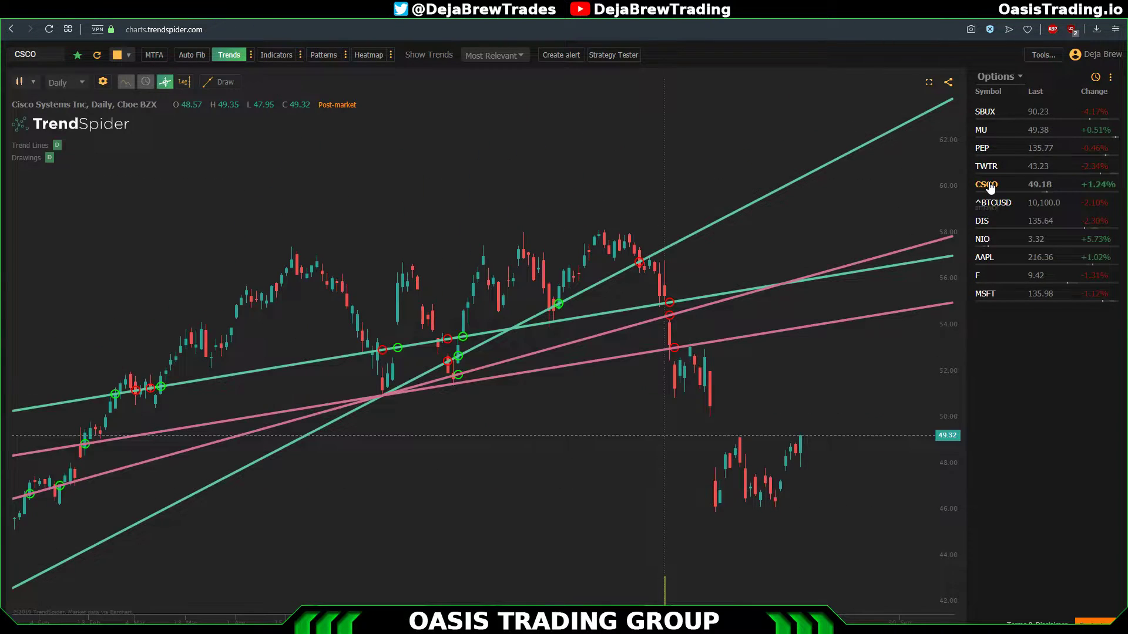
click(992, 205)
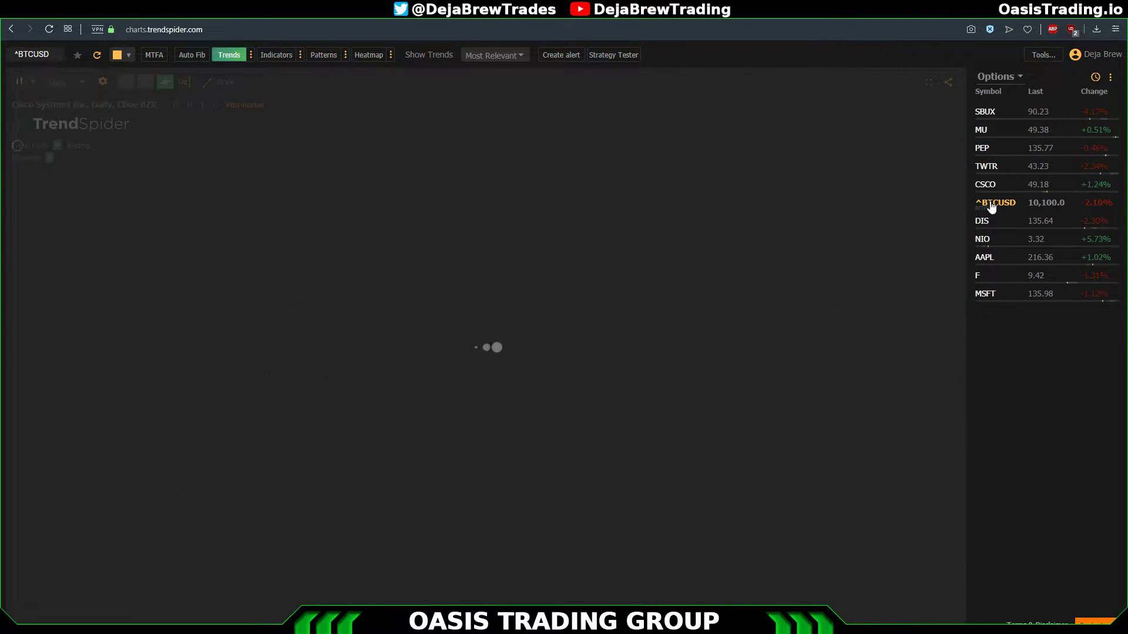
Step: View the watch list's DIS, NIO, AAPL, F and MSFT charts with their automatic trend lines
click(991, 222)
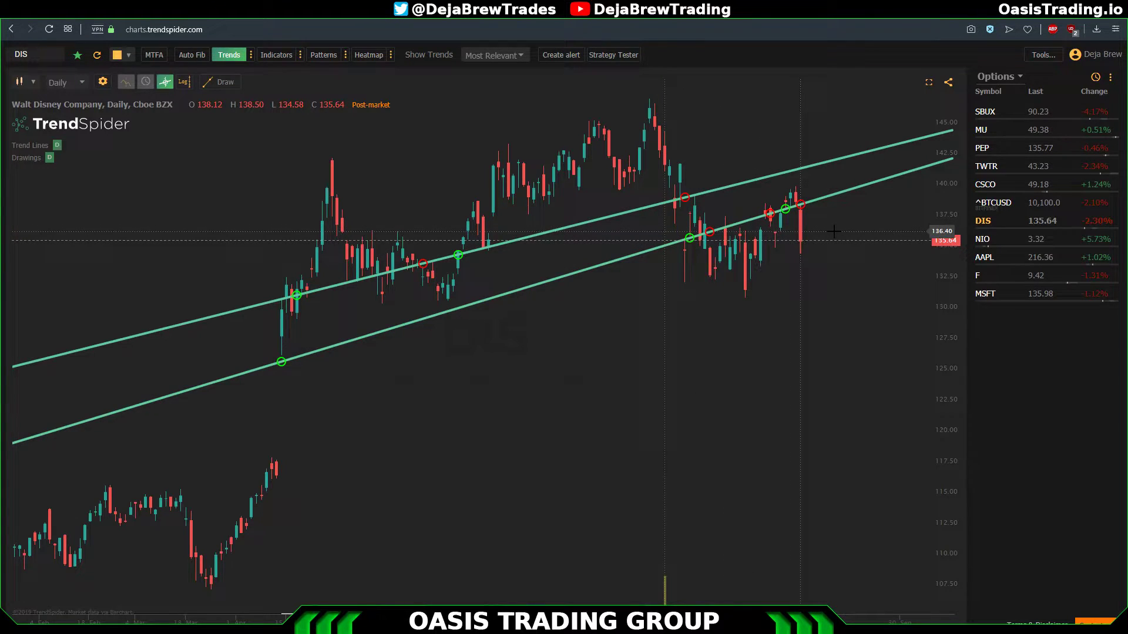
click(986, 238)
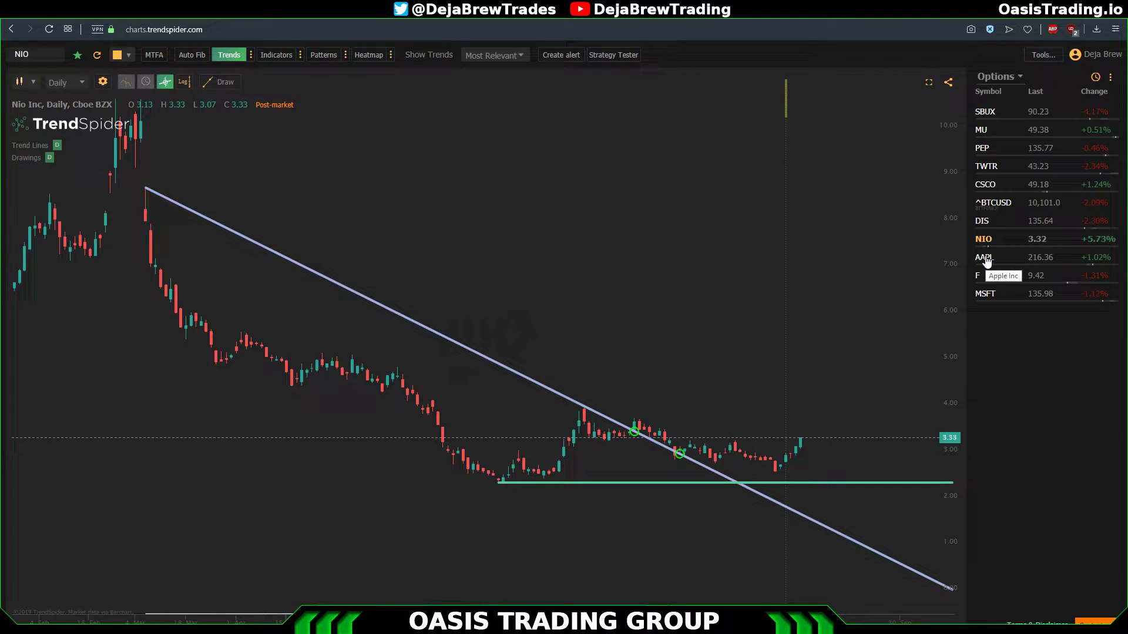
click(987, 260)
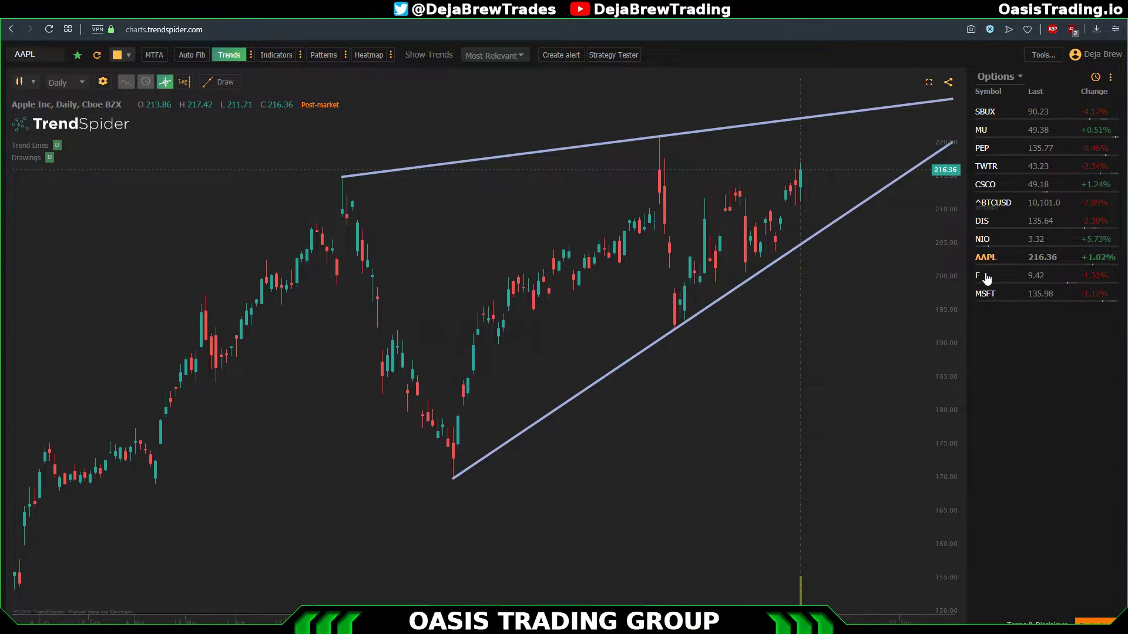
click(984, 276)
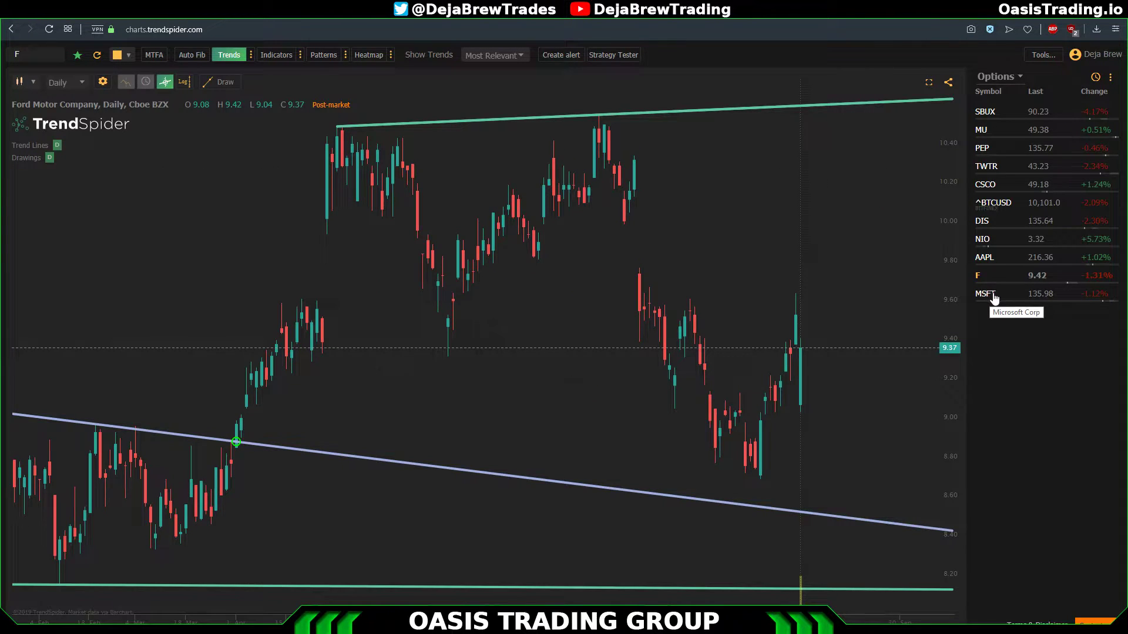
click(992, 296)
Step: Return to the ^BTCUSD chart and hide the watch list
click(994, 115)
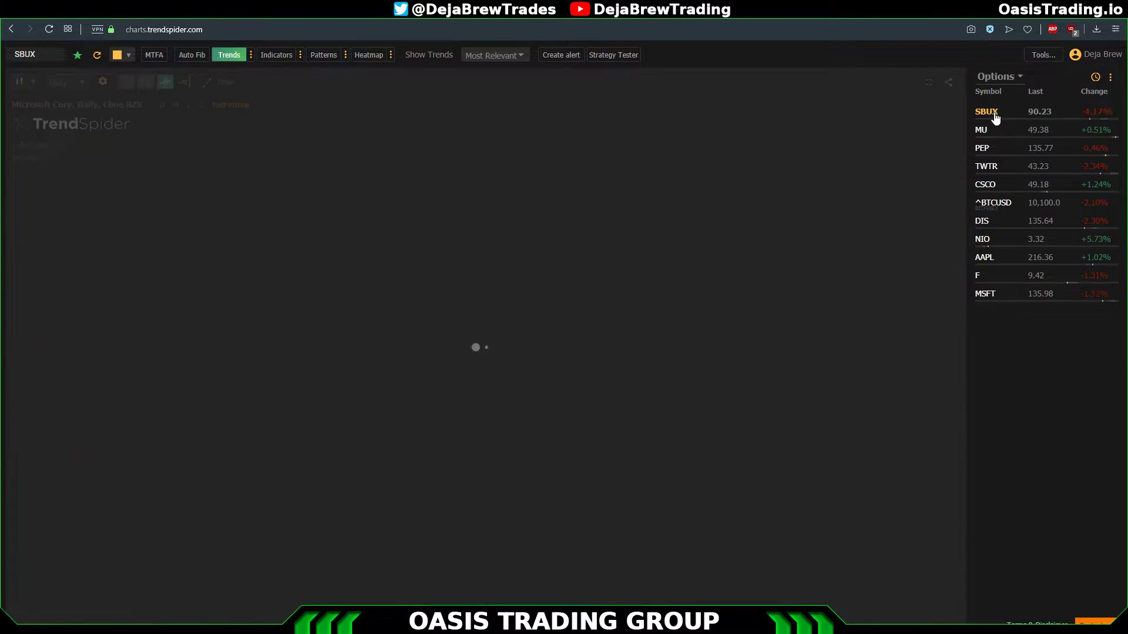
click(998, 206)
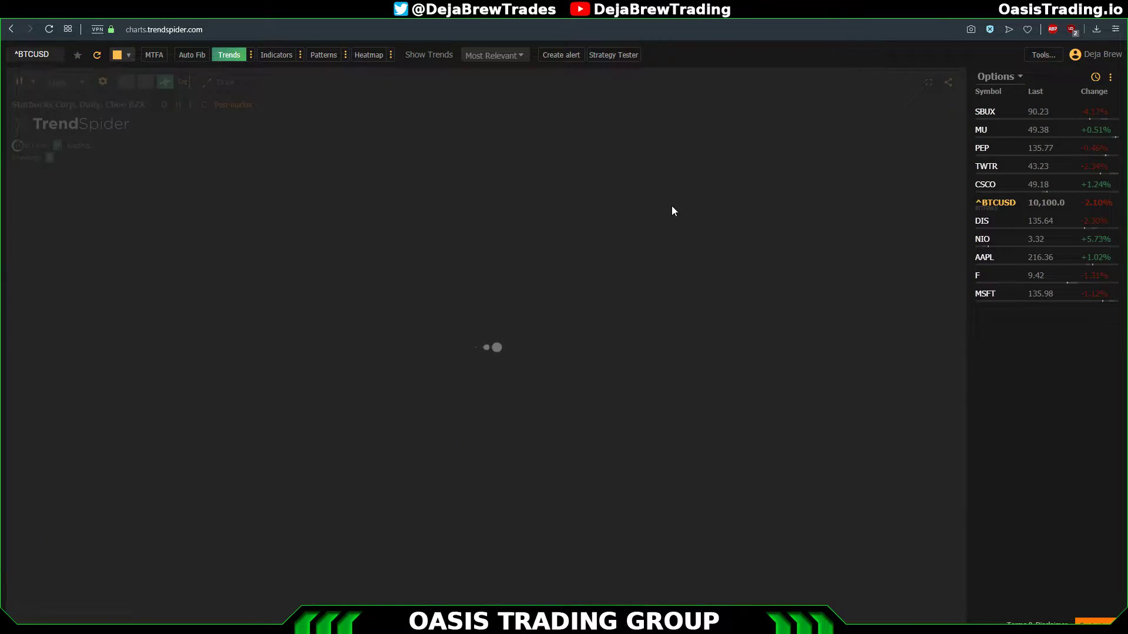
click(1040, 56)
click(970, 120)
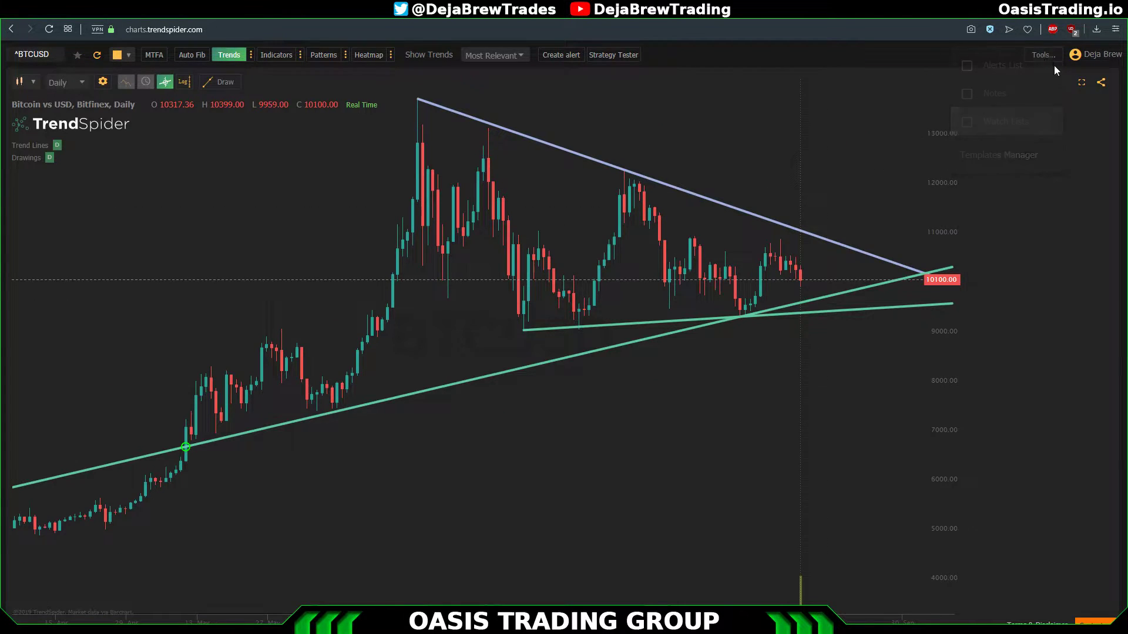
Step: Review the available trend analysis types and apply the preferences with Original selected
click(251, 55)
click(350, 87)
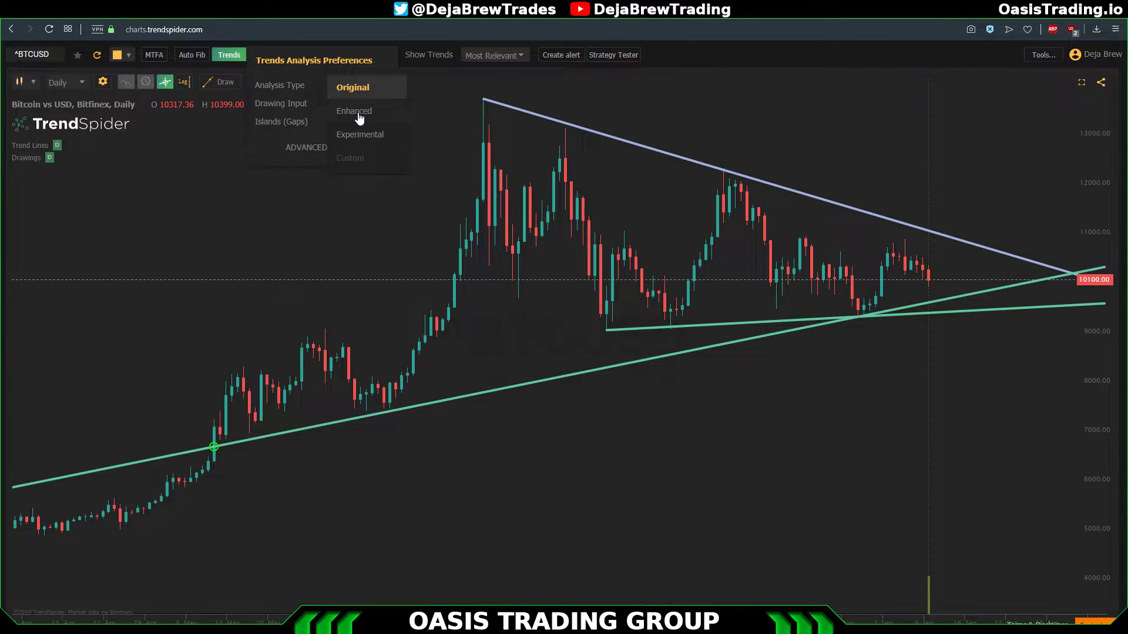
click(352, 91)
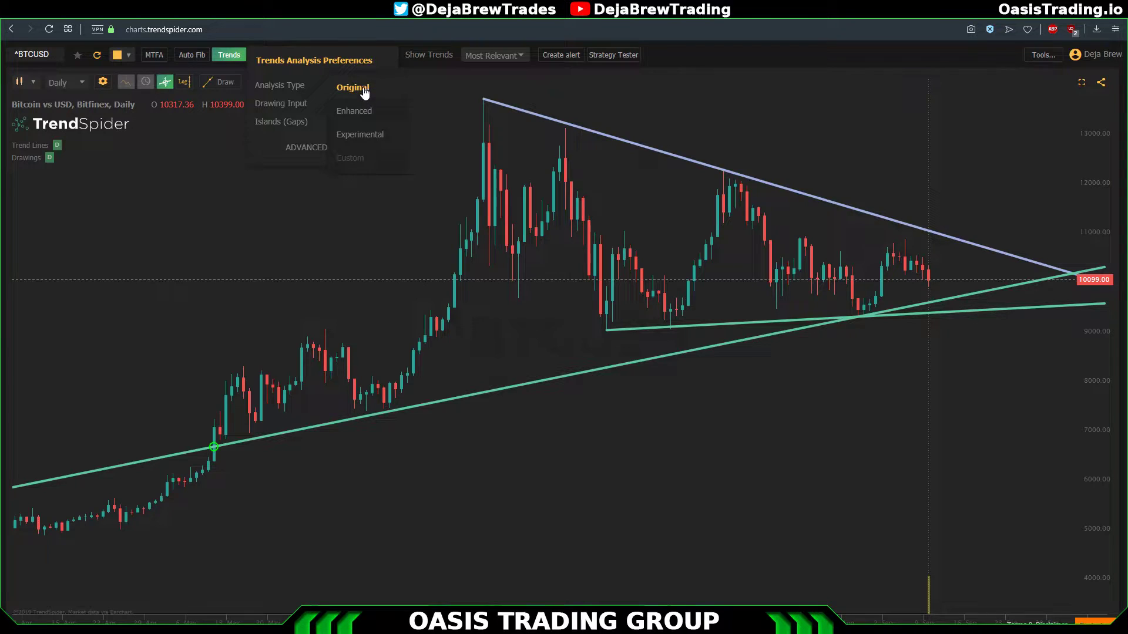
click(361, 151)
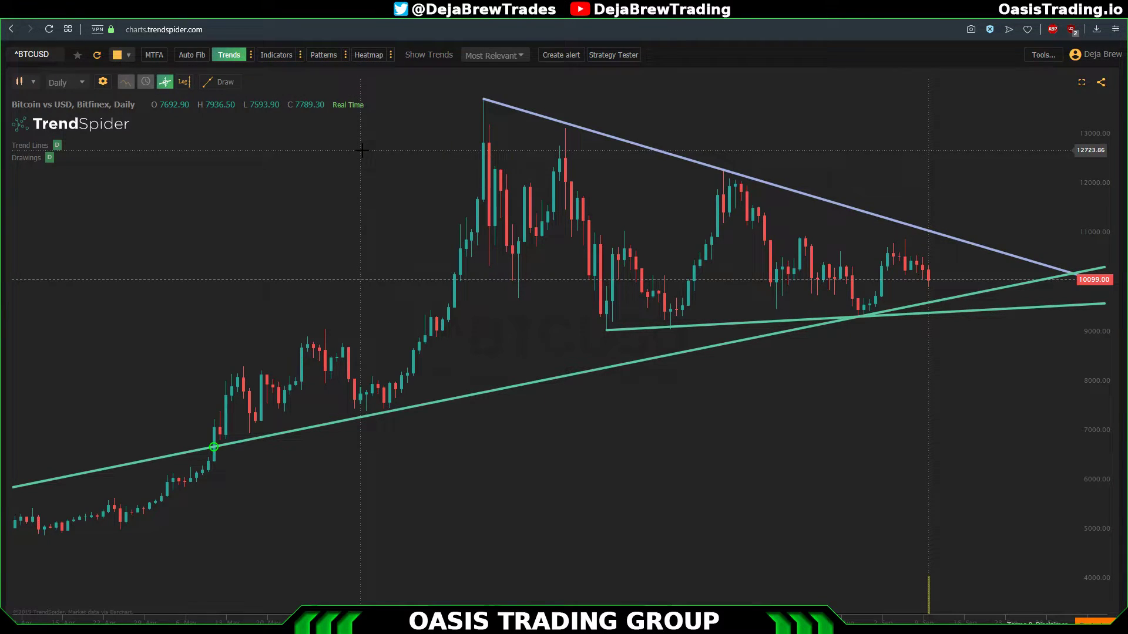
Step: Set the trend analysis type to Experimental for the ^BTCUSD chart and apply it
click(251, 56)
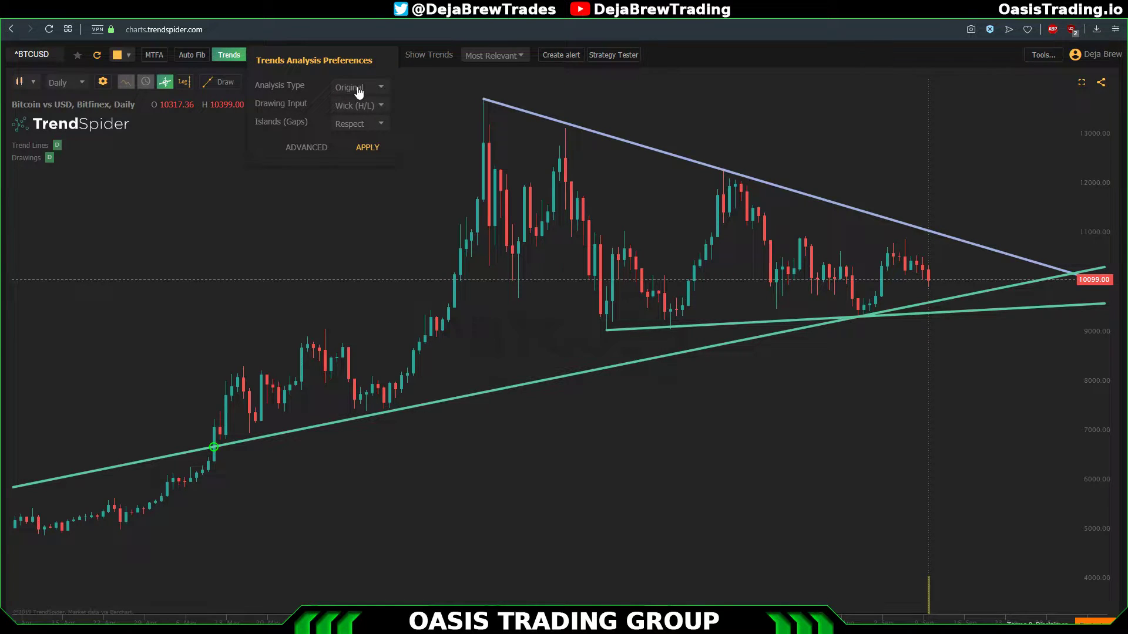
click(357, 92)
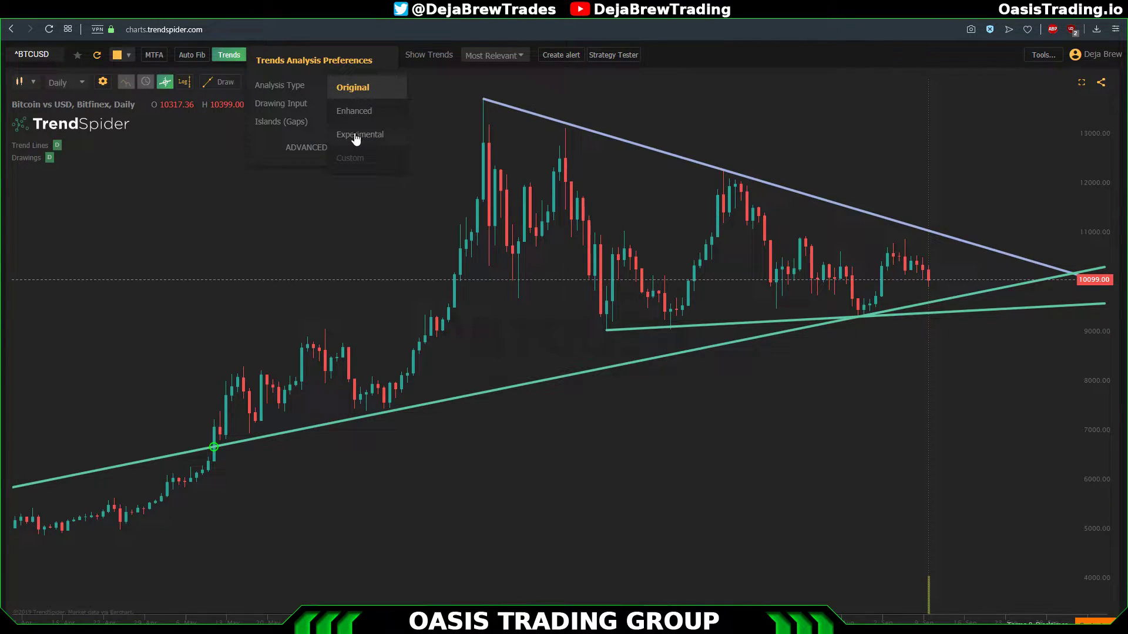
click(359, 136)
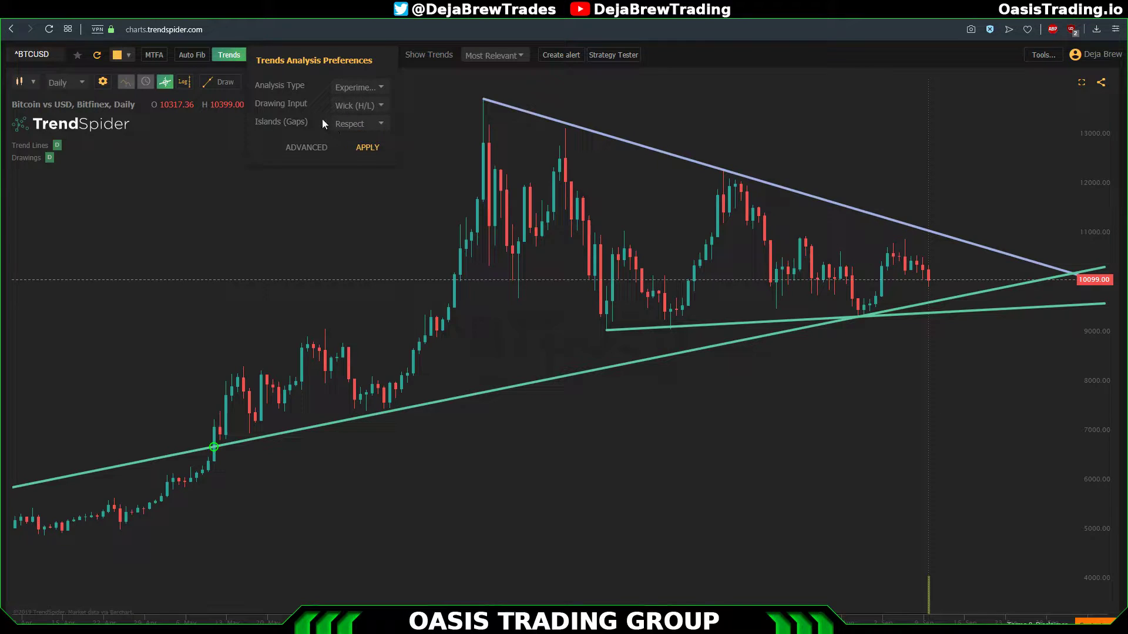
click(369, 145)
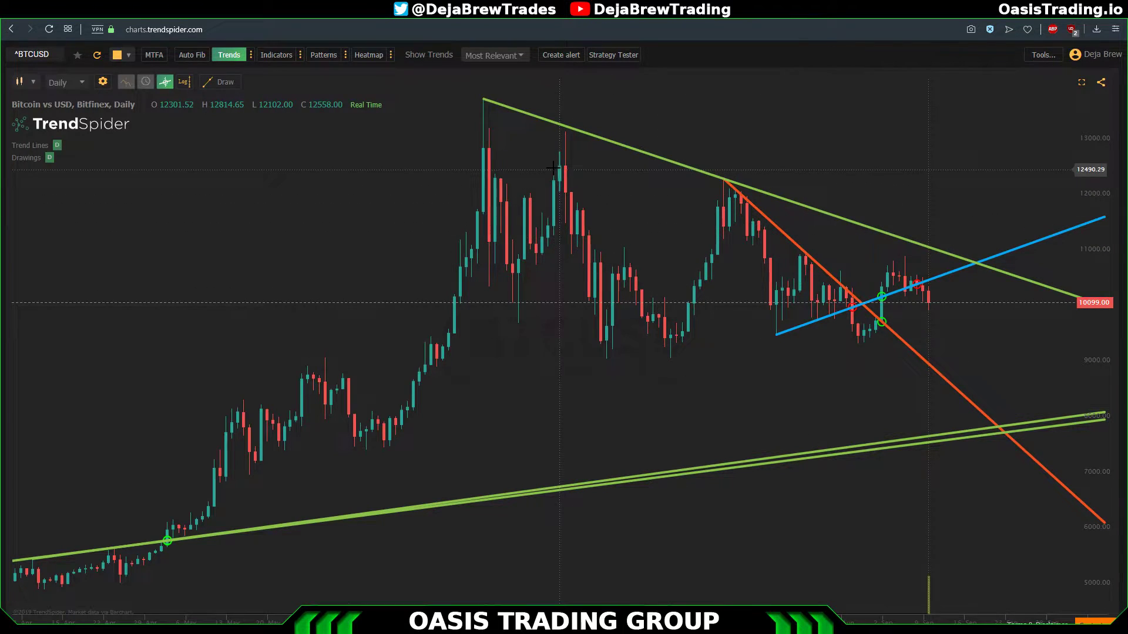
Step: Set the ^BTCUSD chart's trend analysis type to Enhanced and apply it
click(252, 56)
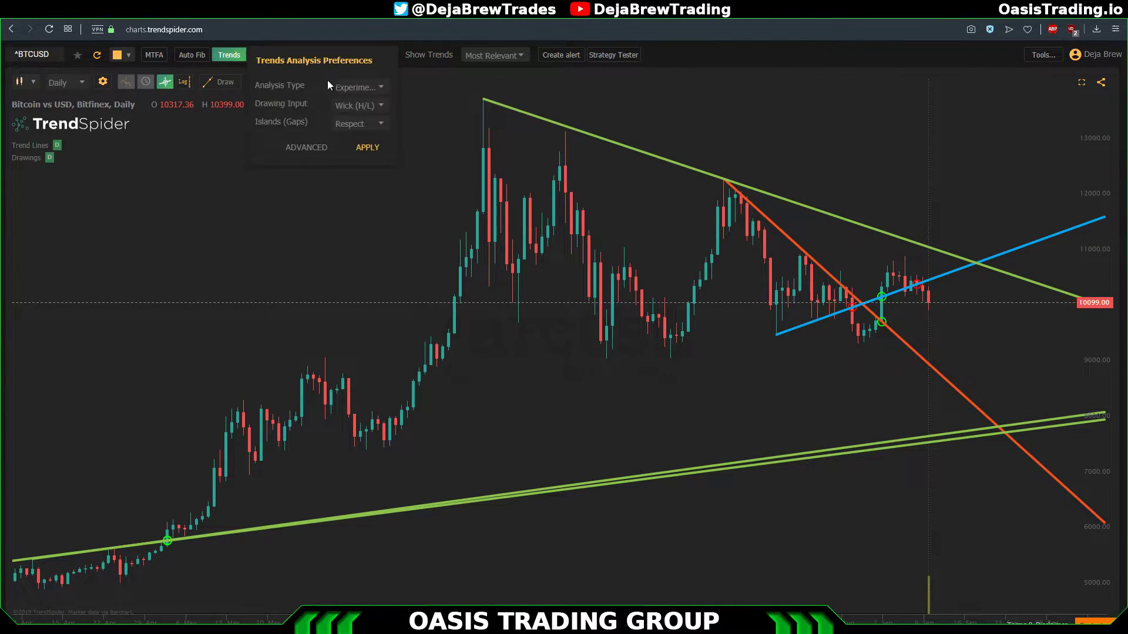
click(364, 89)
click(356, 67)
click(358, 88)
click(355, 117)
click(368, 148)
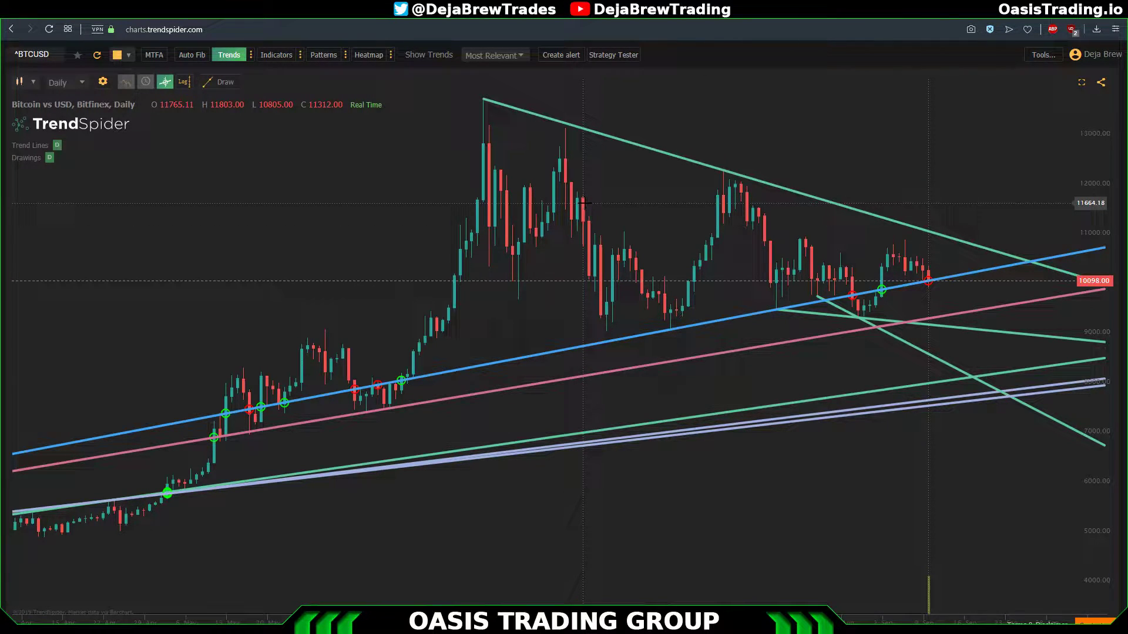
Step: Set the trend analysis type back to Original and apply it to the ^BTCUSD chart
click(250, 54)
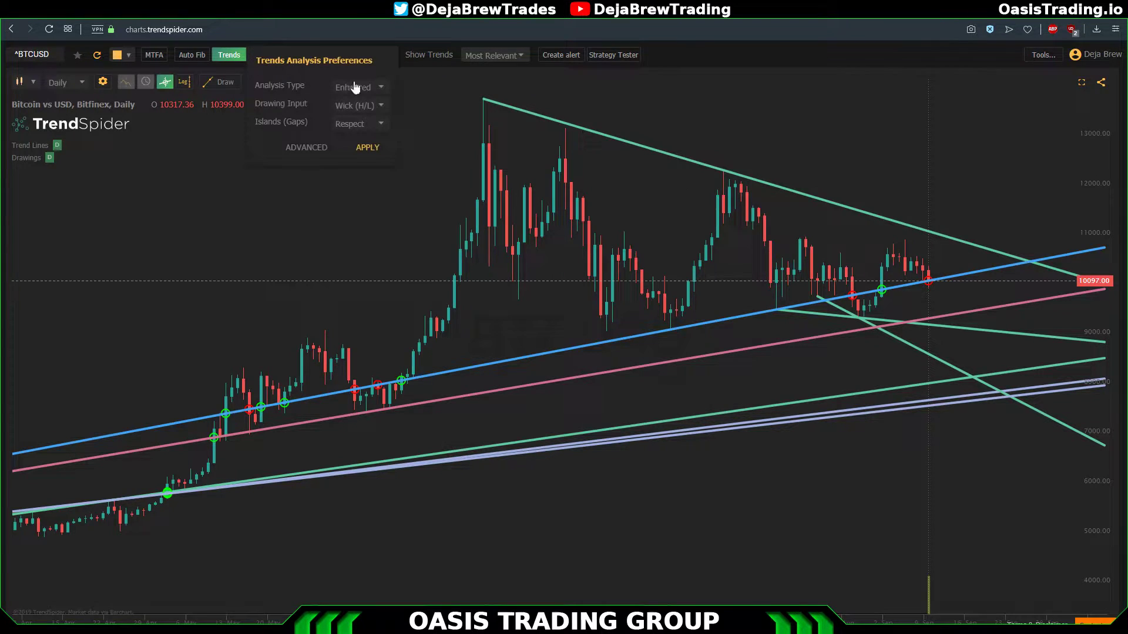
click(366, 88)
click(355, 72)
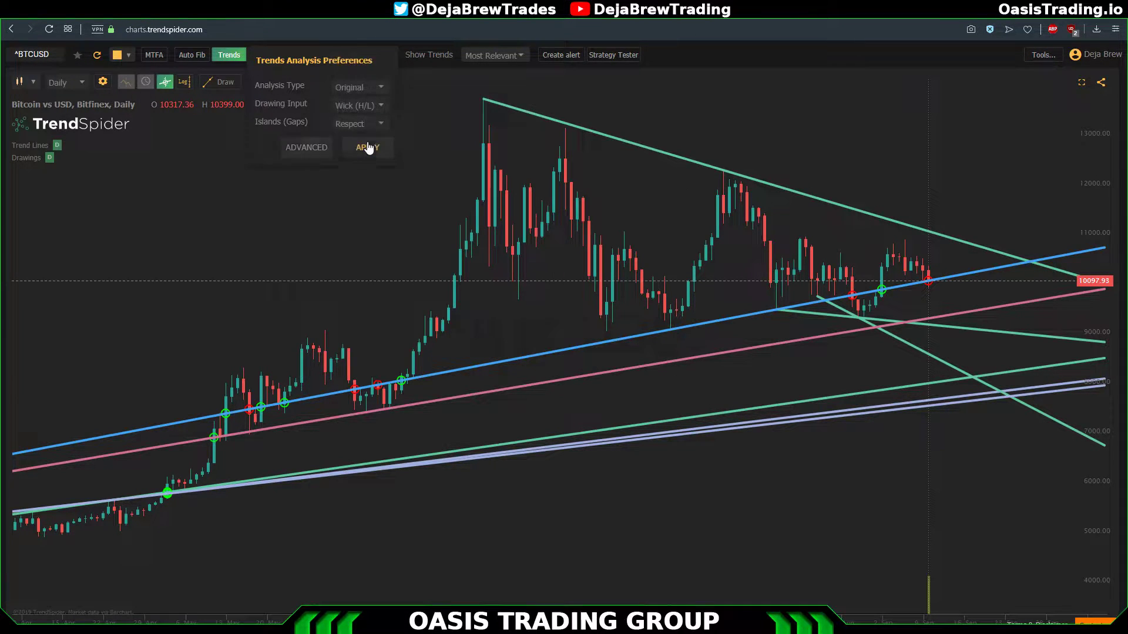
click(368, 150)
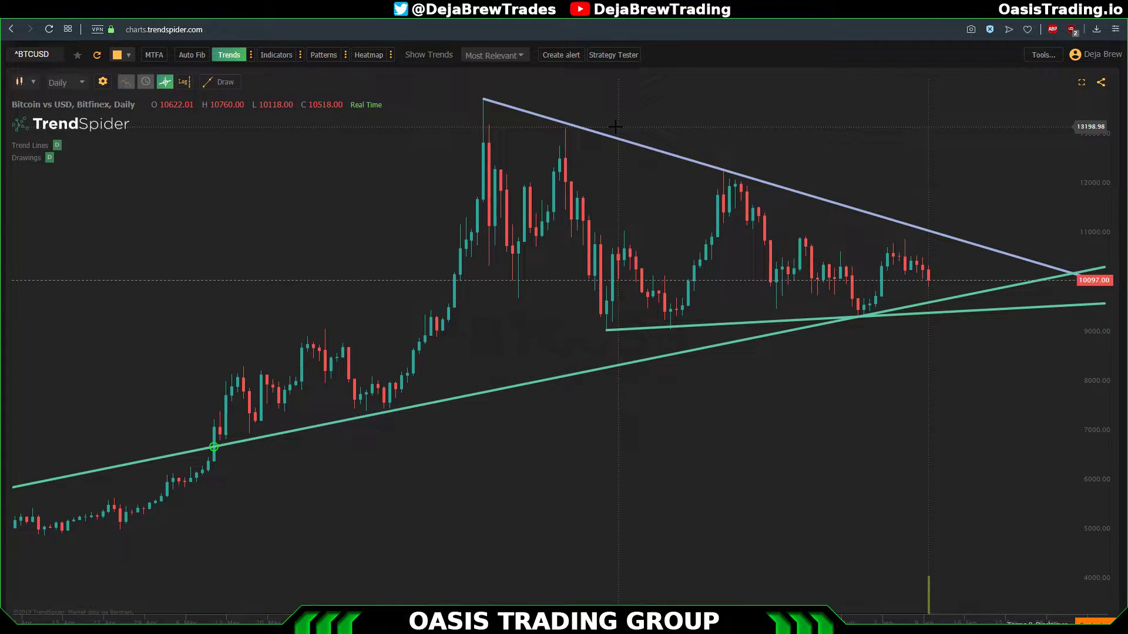
Step: Set the trend lines' drawing input to Body (O/C) and apply it
scroll(616, 126, up, 1)
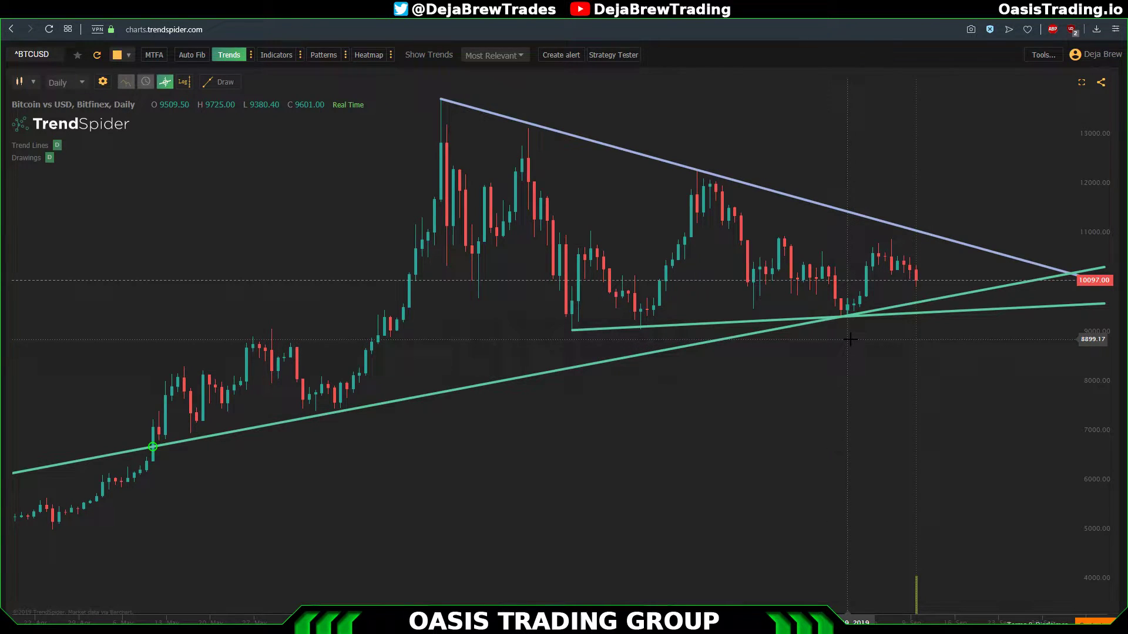
click(251, 56)
click(359, 106)
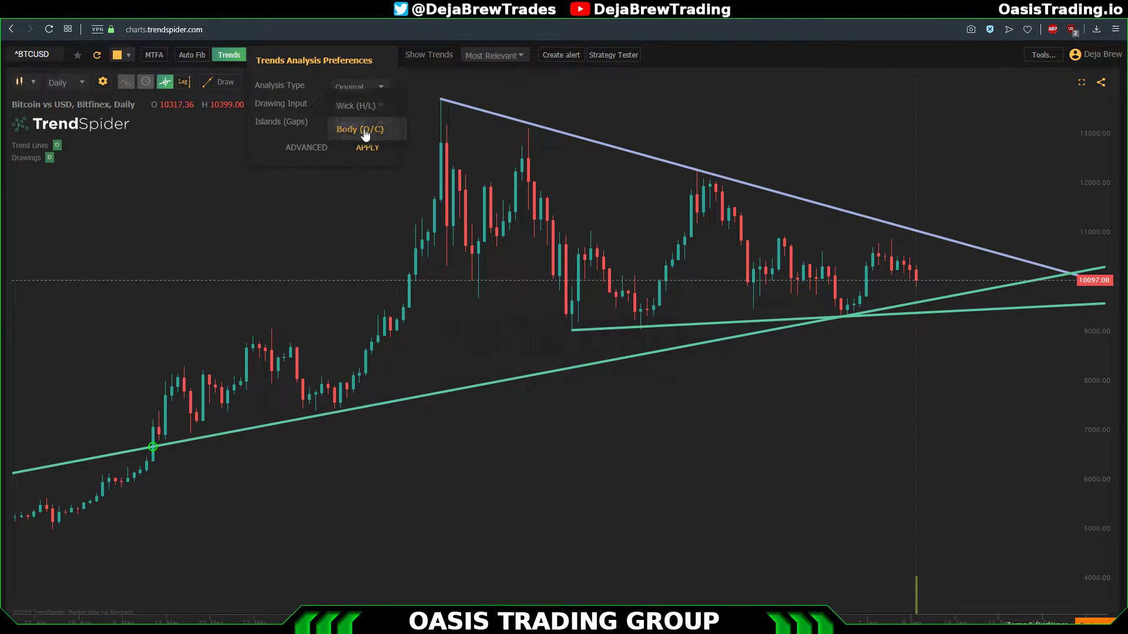
click(364, 130)
click(368, 147)
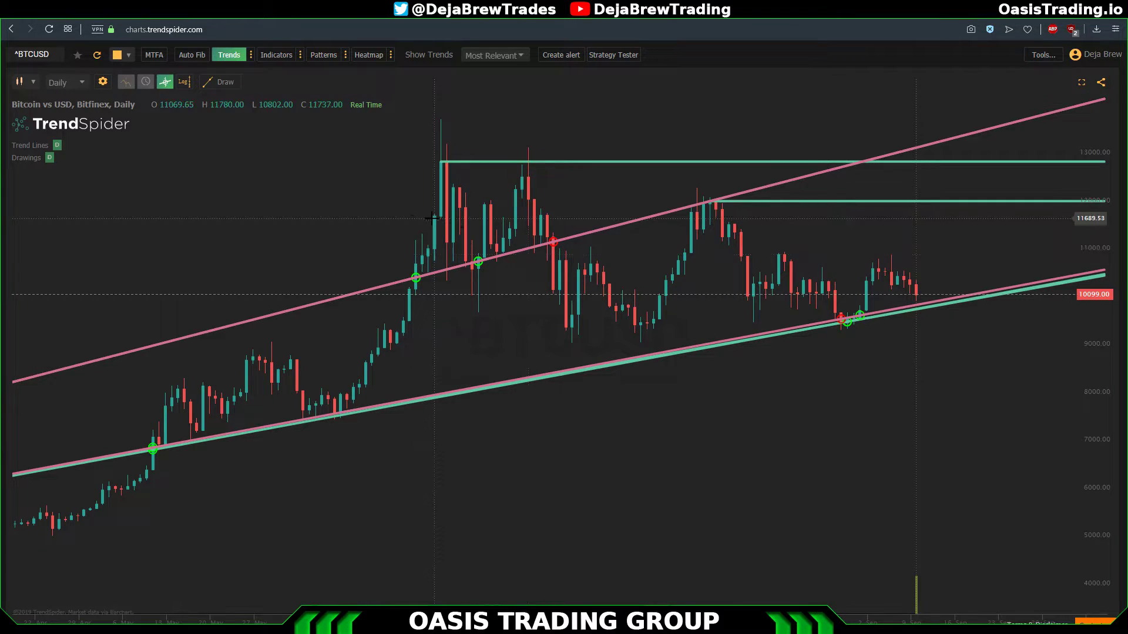
Step: Set the trend drawing input to Wick (H/L) and Islands (Gaps) to Ignore, and apply both
click(250, 58)
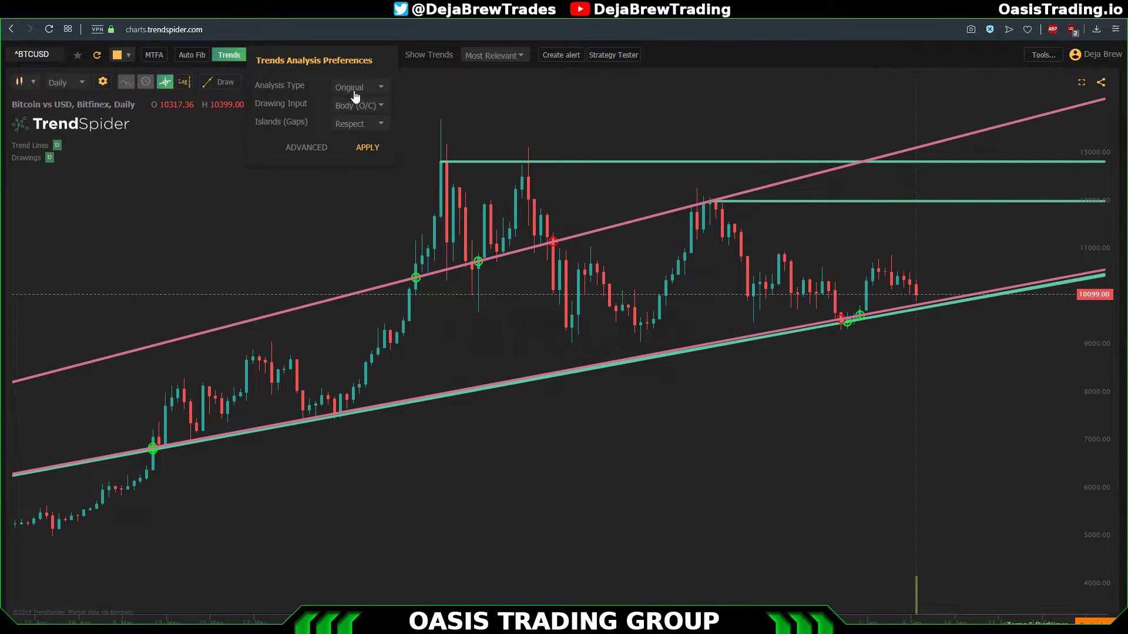
click(361, 107)
click(358, 84)
click(360, 124)
click(364, 102)
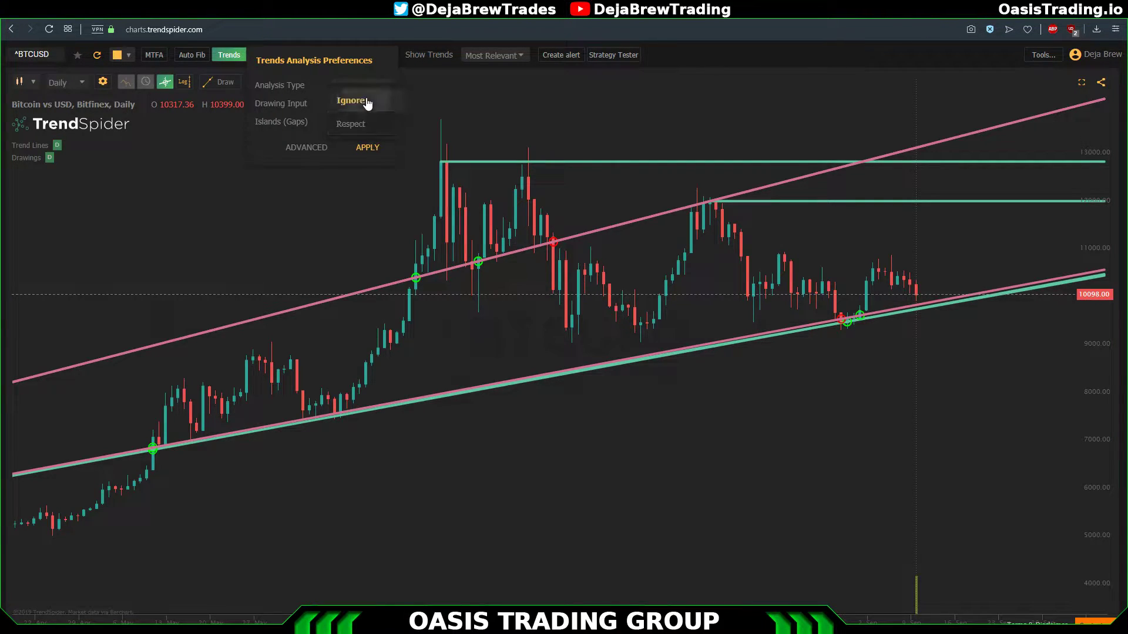
click(368, 148)
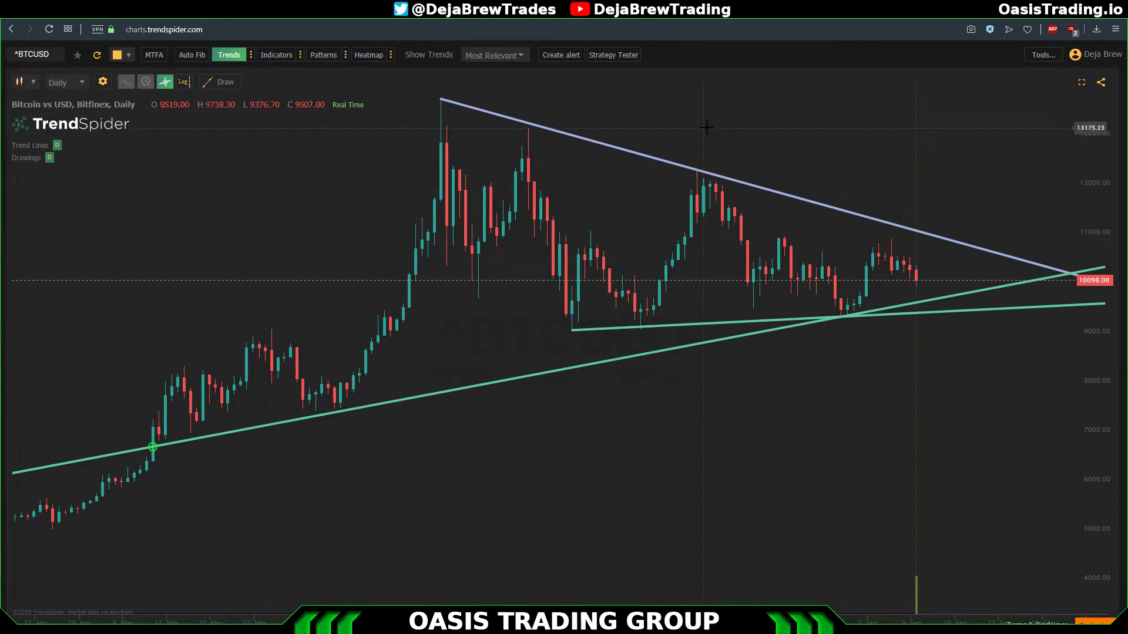
Step: Load the AAPL chart and apply its trend analysis with Islands (Gaps) set to Respect
text(AAPL)
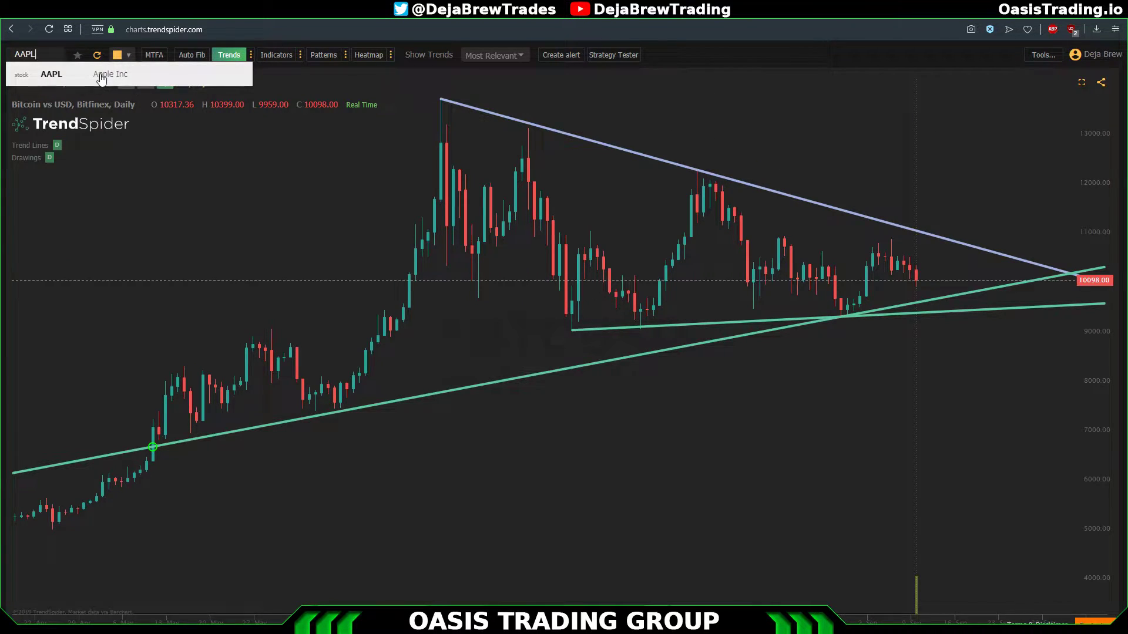
click(95, 75)
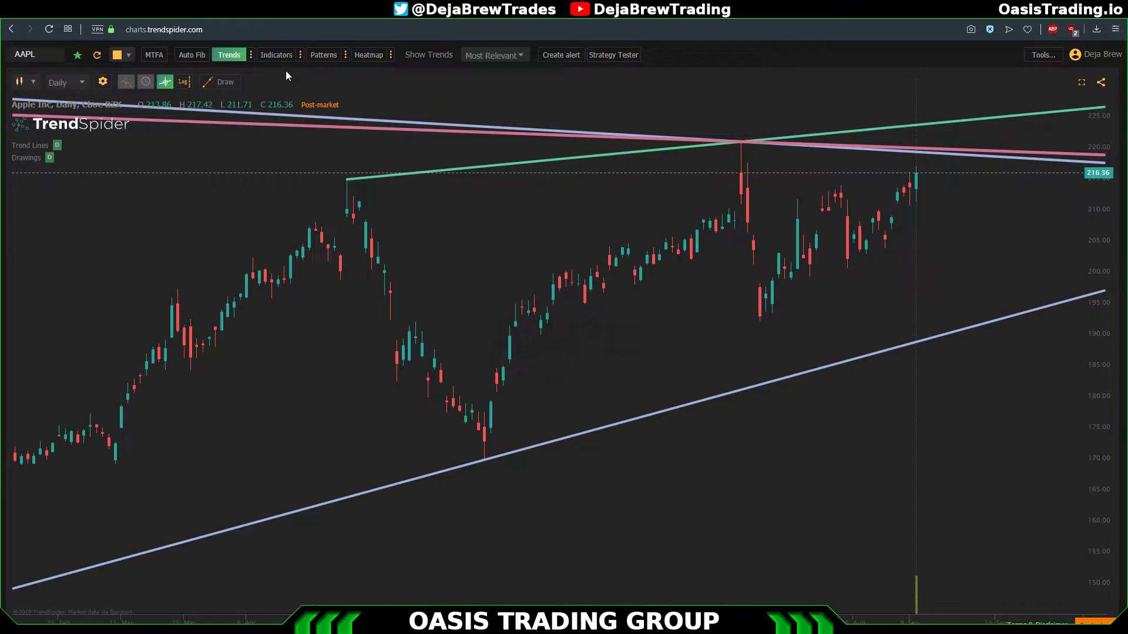
click(251, 55)
click(351, 125)
click(353, 146)
click(368, 147)
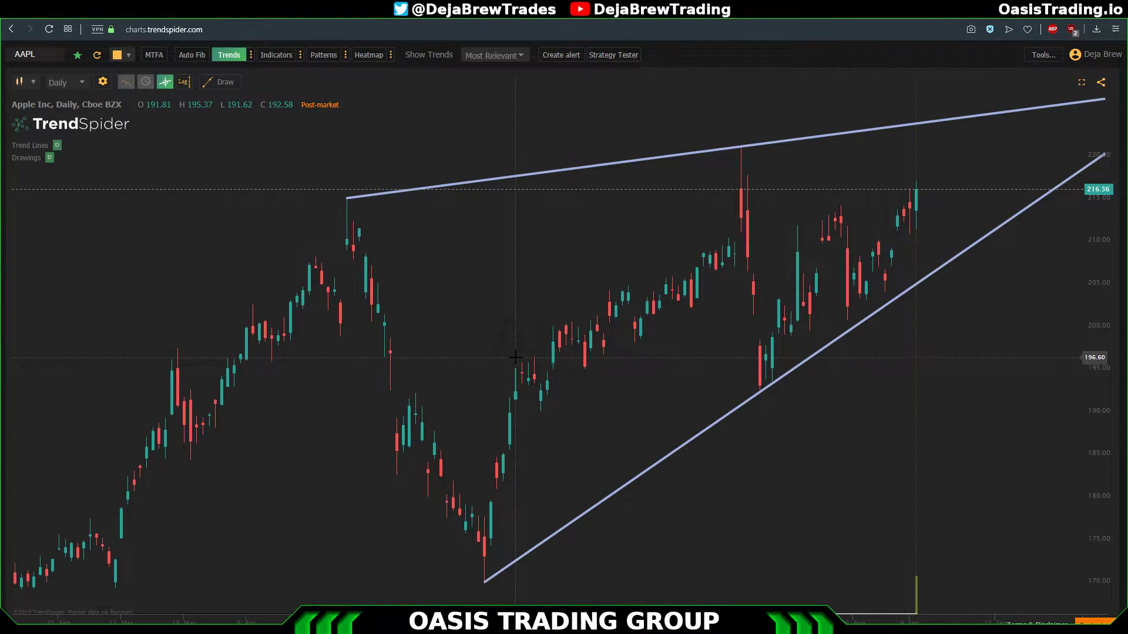
Step: Set Islands (Gaps) to Ignore for the AAPL trend analysis, apply it, and inspect the resulting lines across earlier price history
click(251, 54)
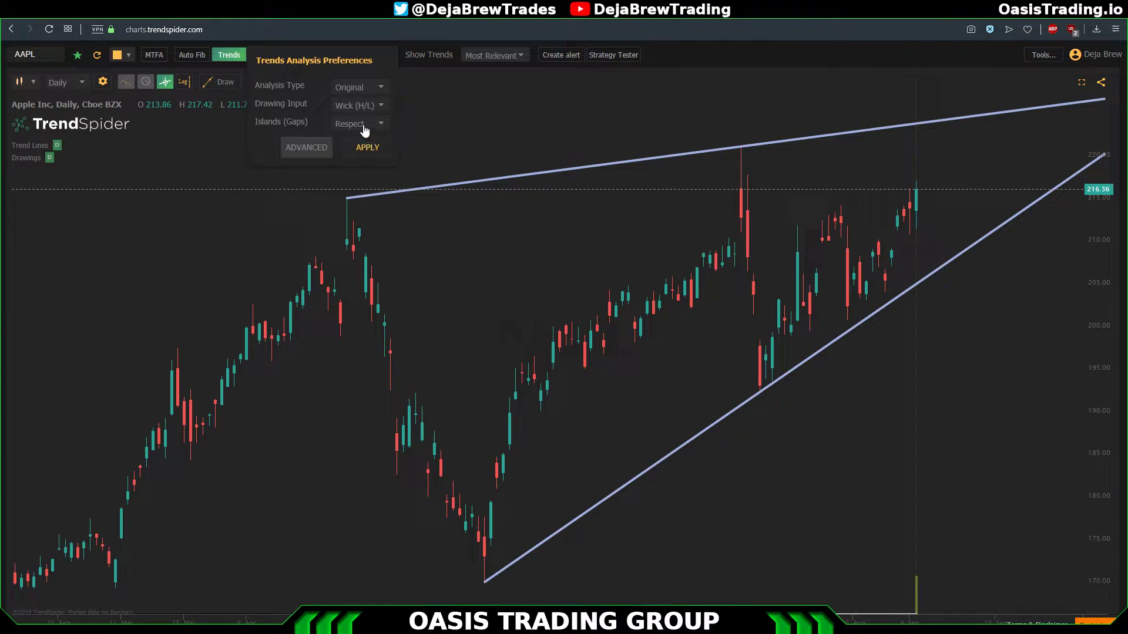
click(360, 125)
click(360, 115)
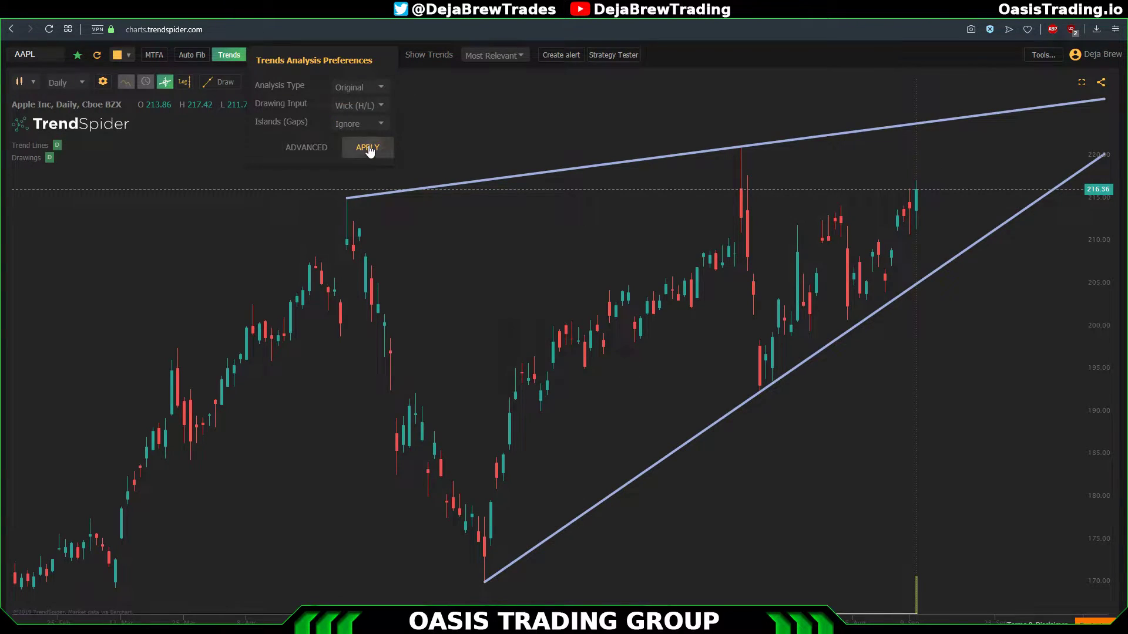
click(367, 147)
scroll(748, 137, down, 5)
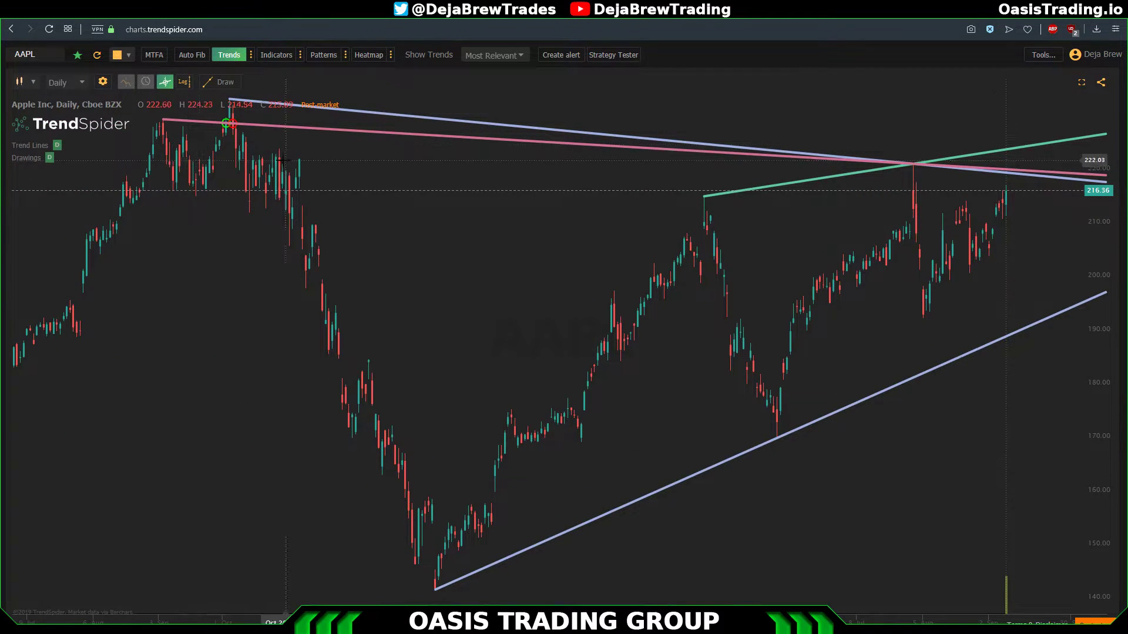
scroll(792, 185, up, 2)
scroll(791, 185, up, 1)
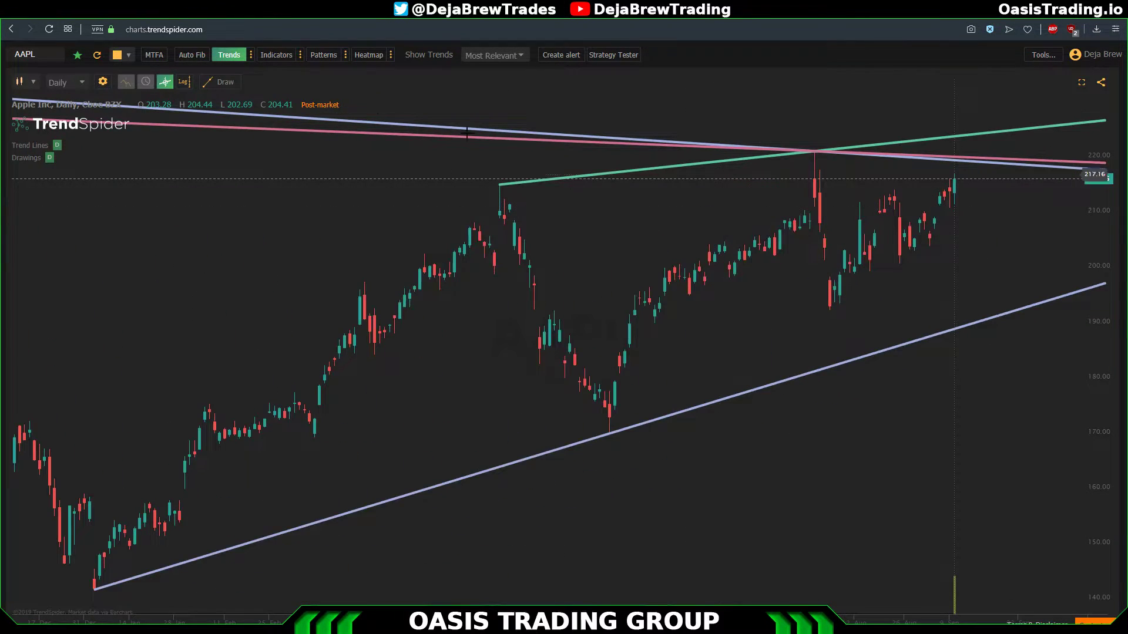
Step: Return the AAPL chart's Islands (Gaps) setting to Respect and apply it
click(250, 55)
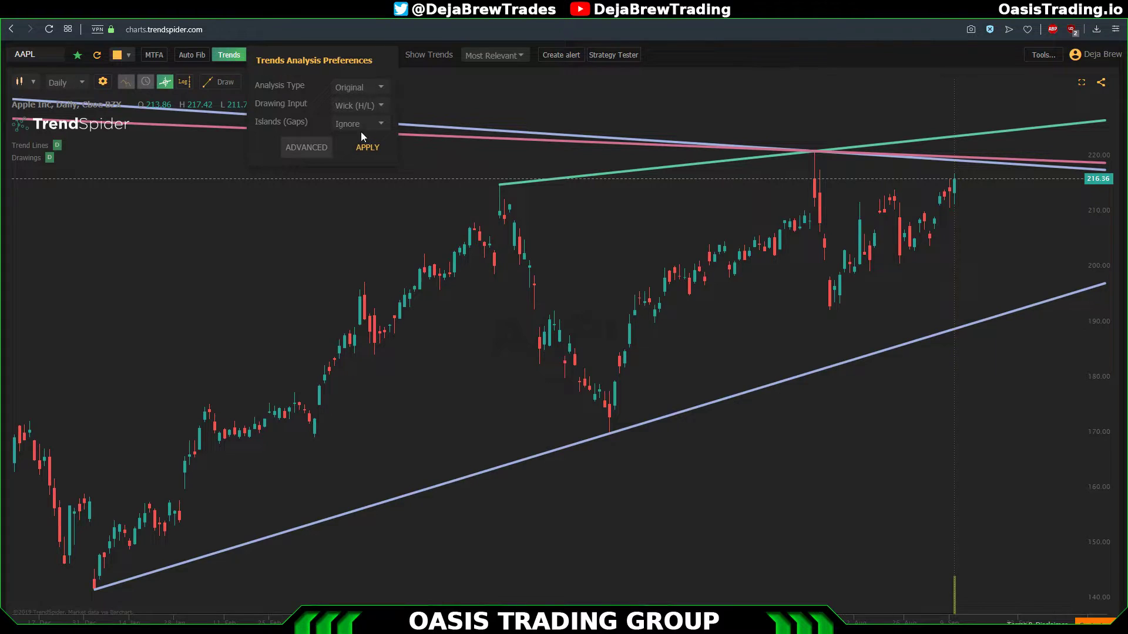
click(356, 123)
click(355, 147)
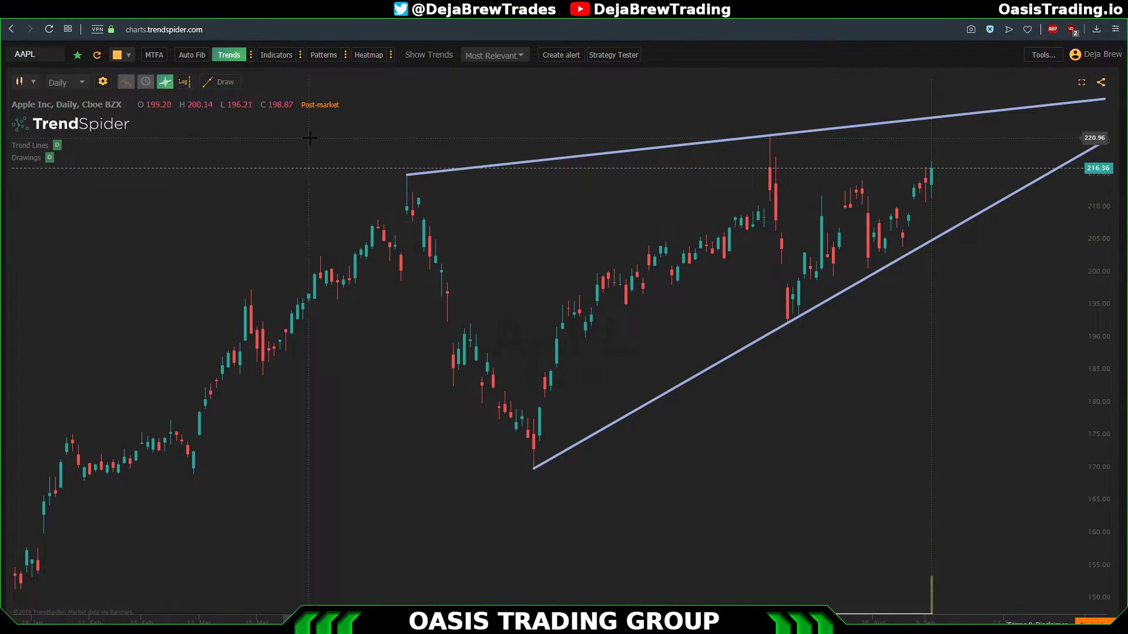
Step: Switch Islands (Gaps) to Ignore once more and apply the trend analysis to the AAPL chart
click(251, 55)
click(373, 125)
click(355, 101)
click(365, 150)
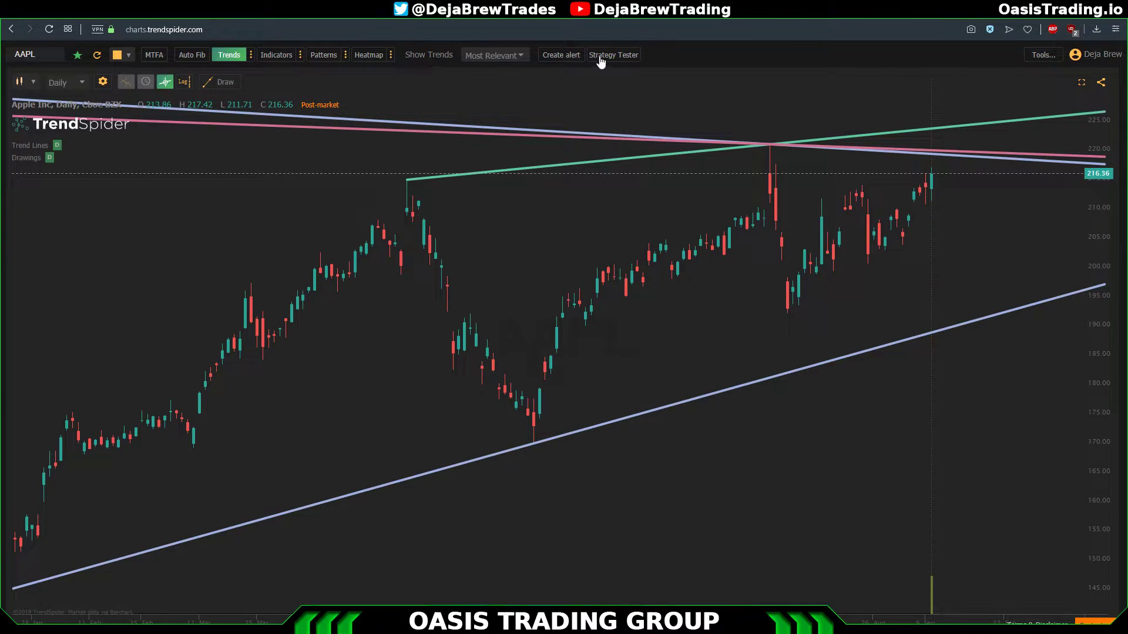
Step: Set the displayed trends to More Lines and load the AMZN chart
click(520, 57)
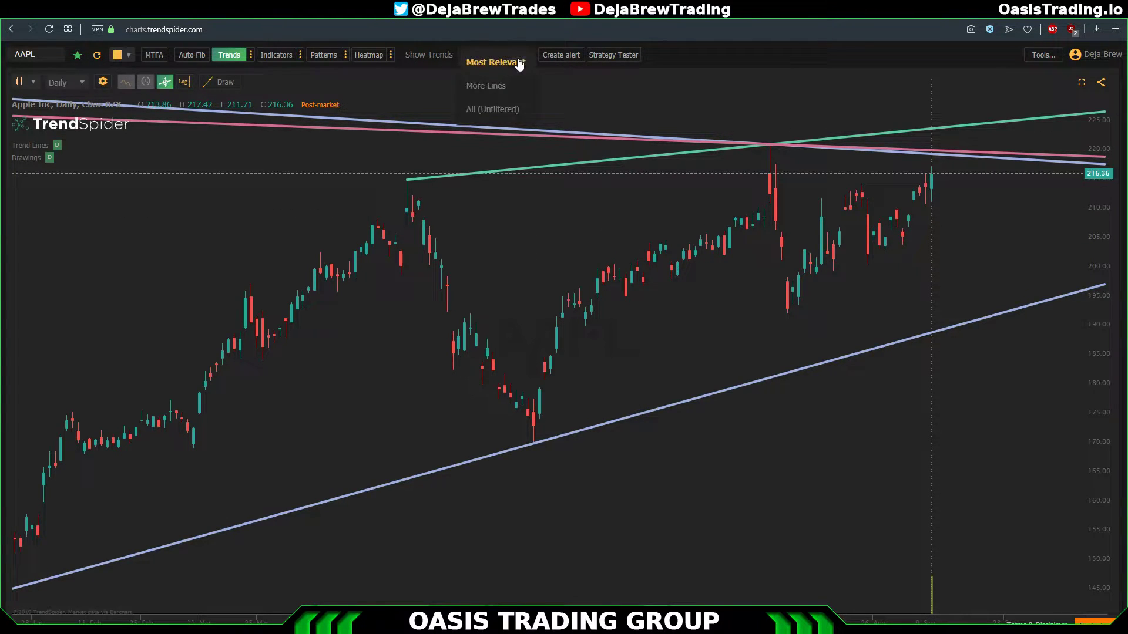
click(495, 86)
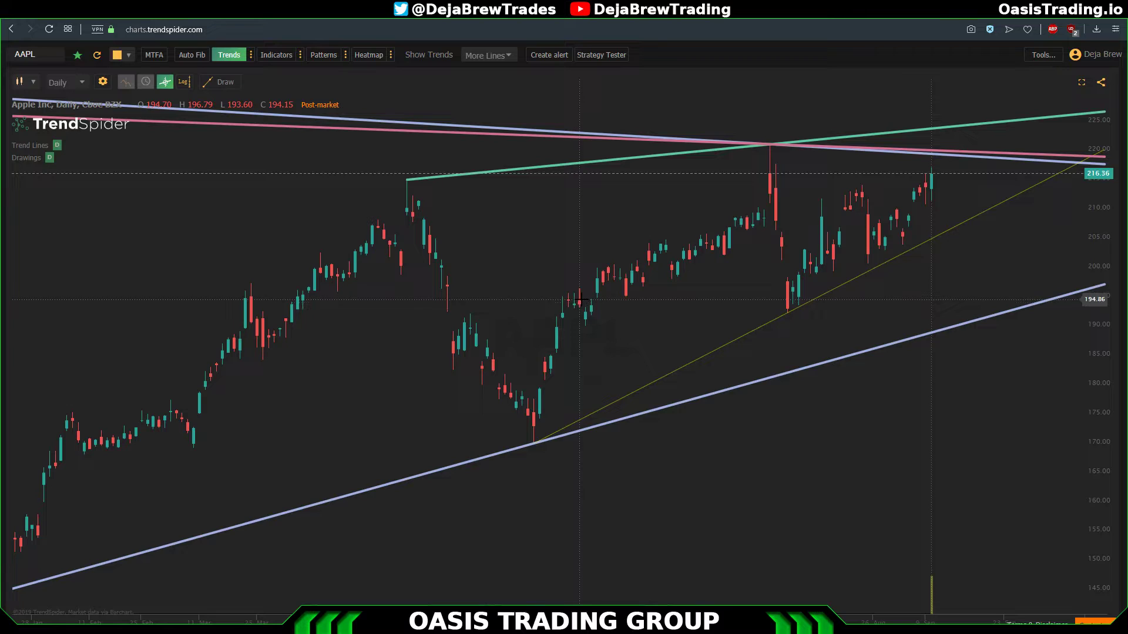
text(AMZN)
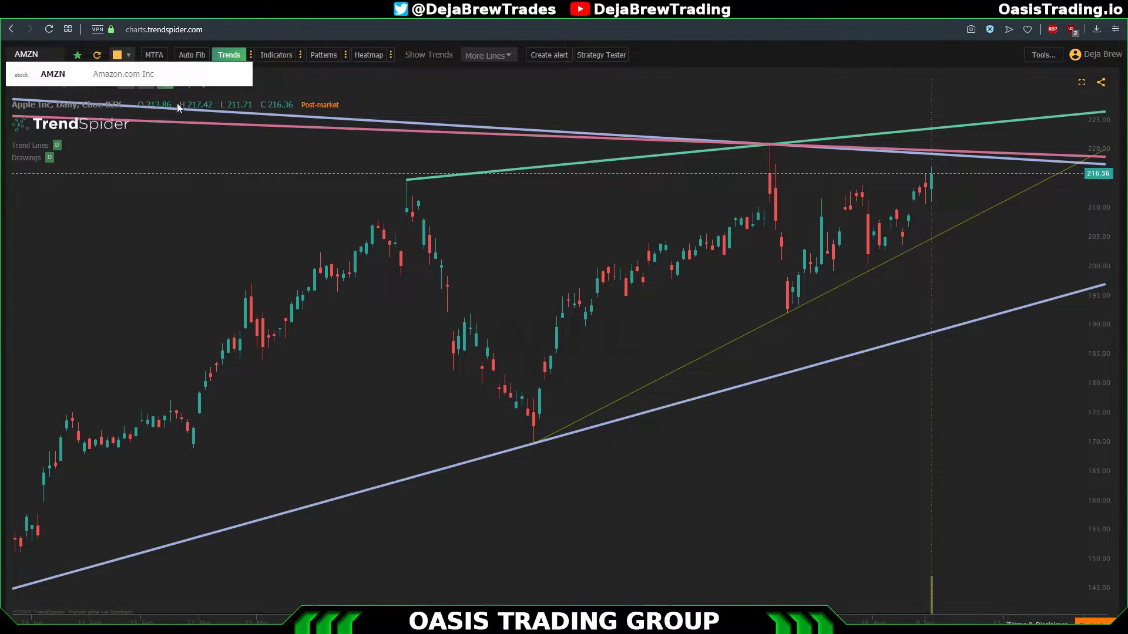
key(Return)
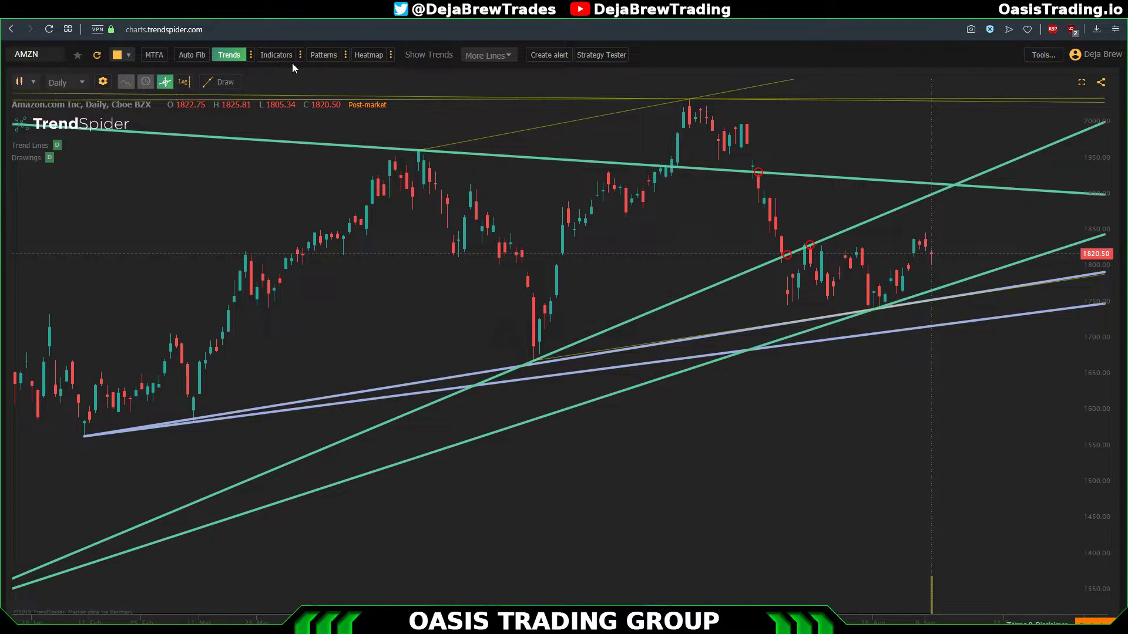
Step: Compare the AMZN trend lines by showing only Most Relevant and returning to More Lines
click(487, 55)
click(487, 64)
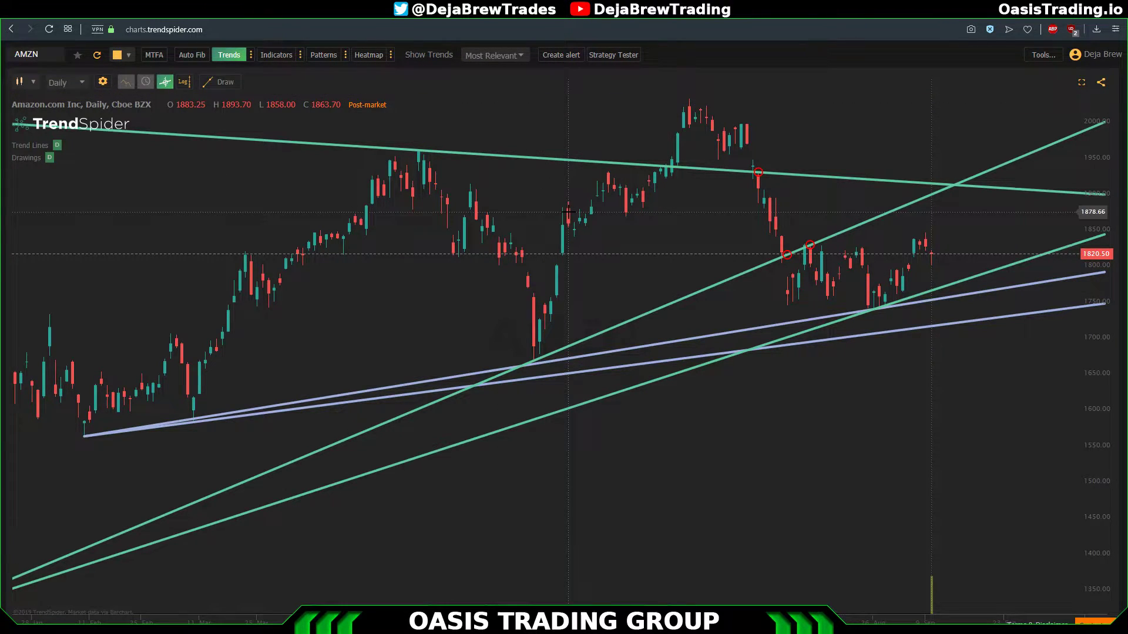
click(495, 56)
click(500, 90)
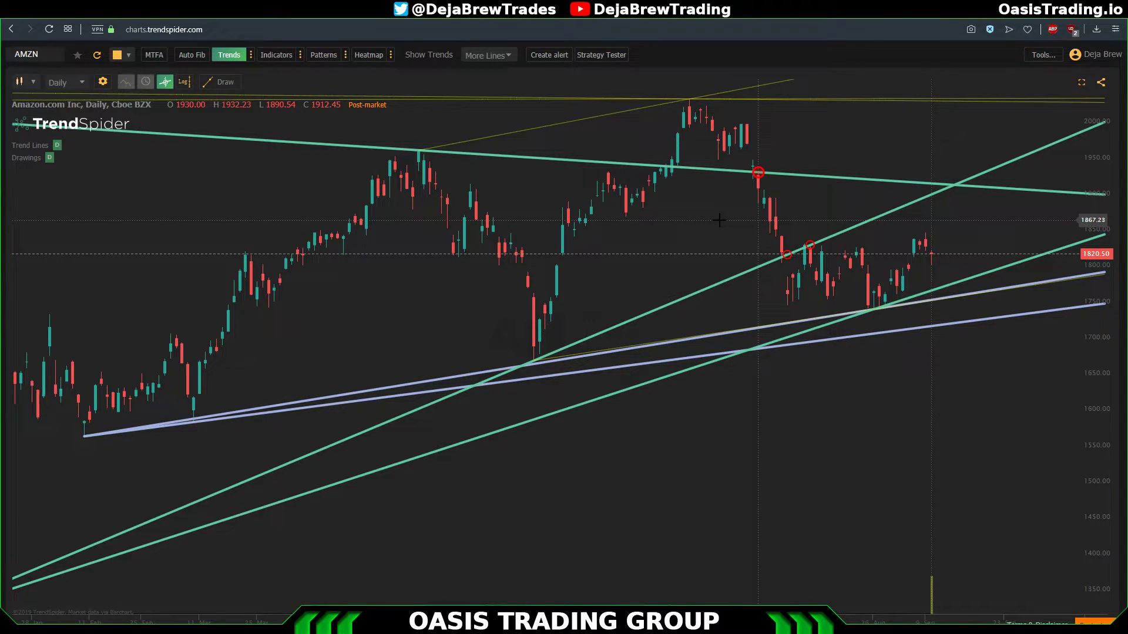
Step: Show All (Unfiltered) trend lines on the AMZN chart, and reduce them to Most Relevant after inspecting them
click(478, 58)
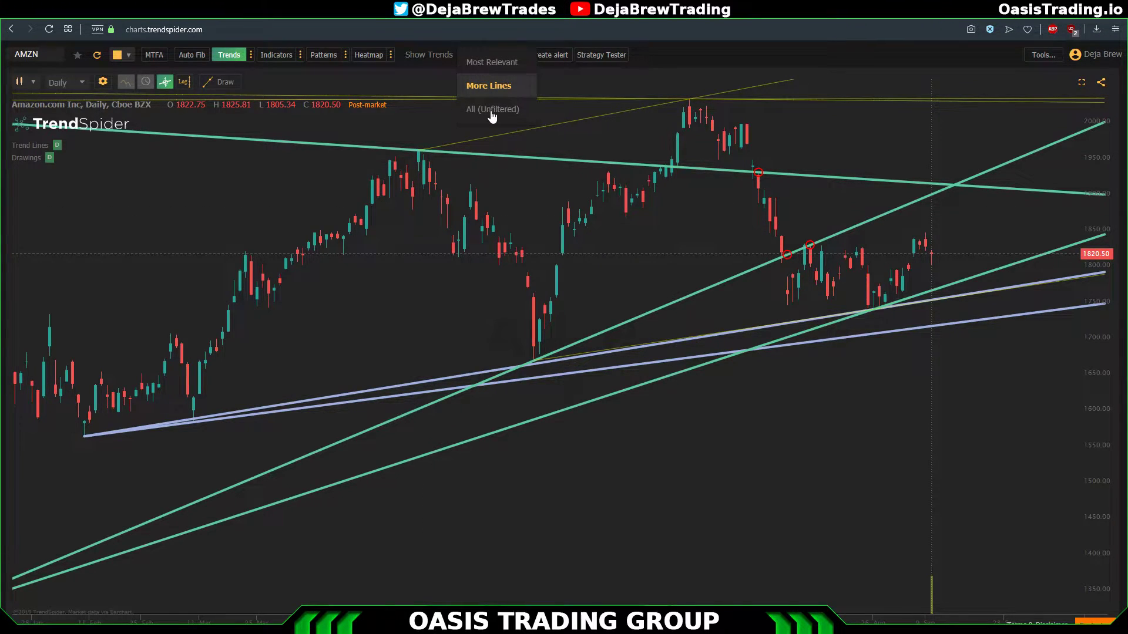
click(492, 110)
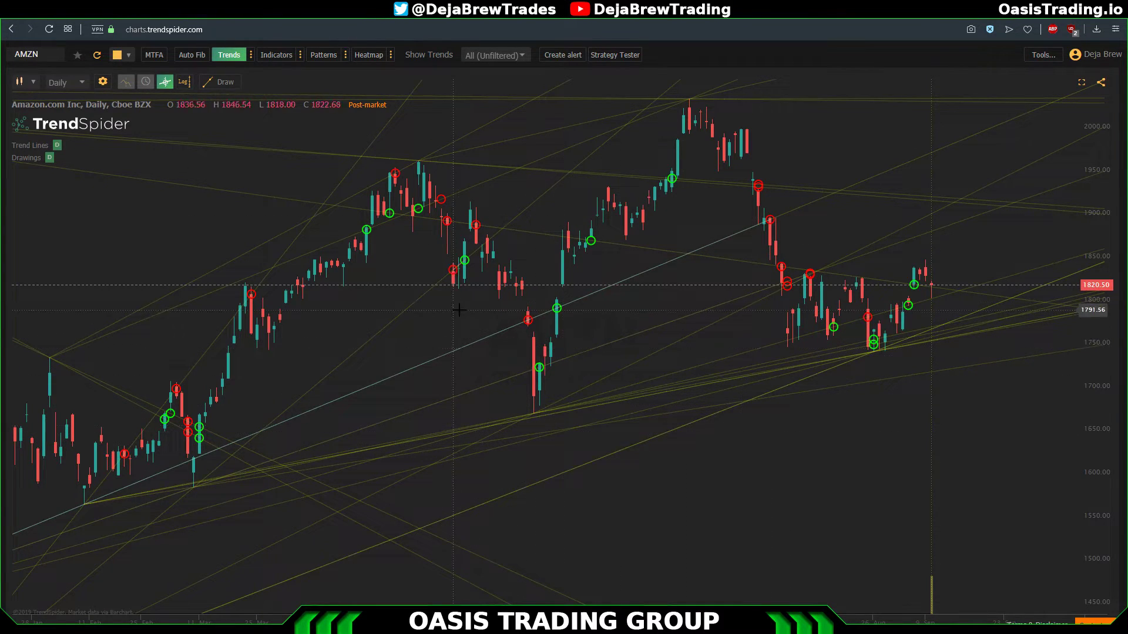
click(501, 59)
click(506, 65)
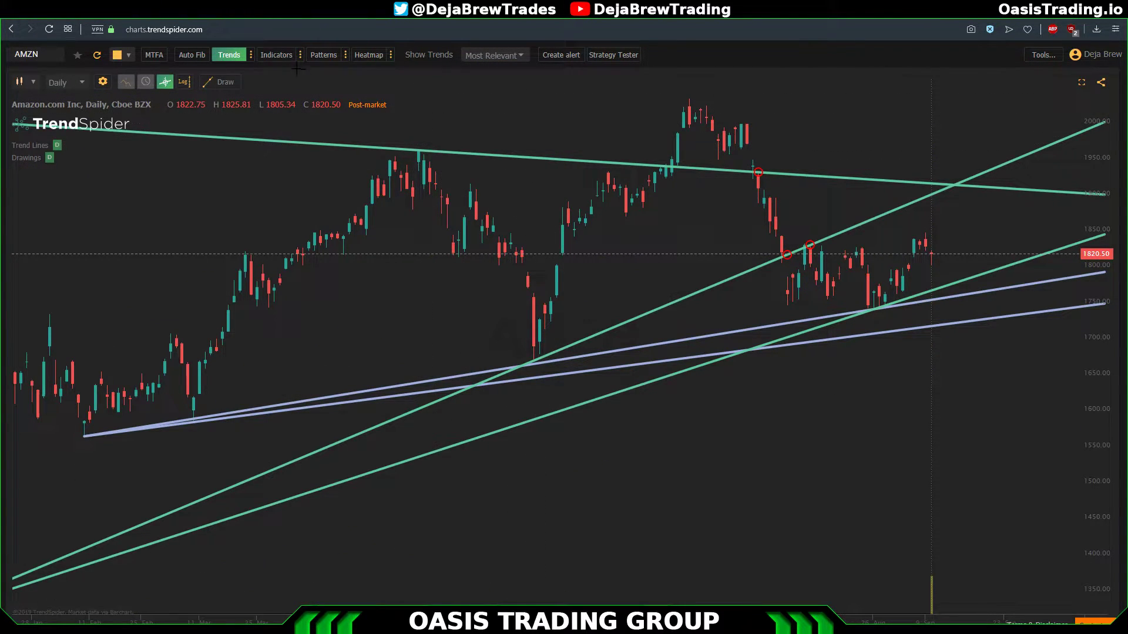
Step: Set the AMZN chart's trend analysis type to Enhanced and apply it
click(251, 55)
click(354, 88)
click(360, 112)
click(368, 148)
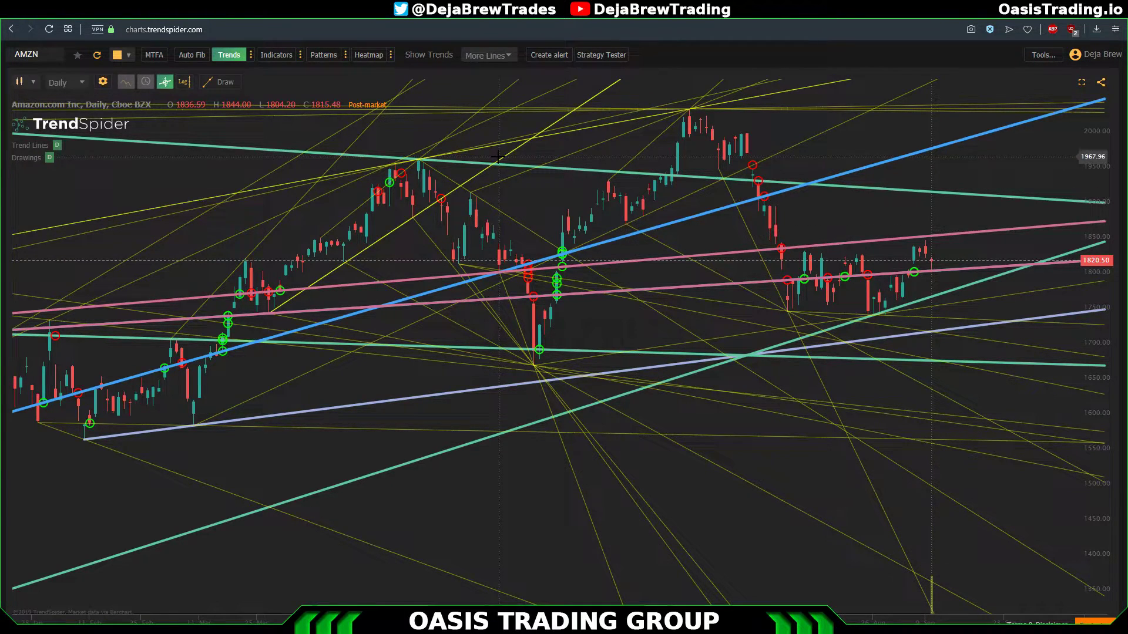
Step: Set the trend analysis type to Experimental, apply it to the AMZN chart, and show only the Most Relevant trends
click(252, 56)
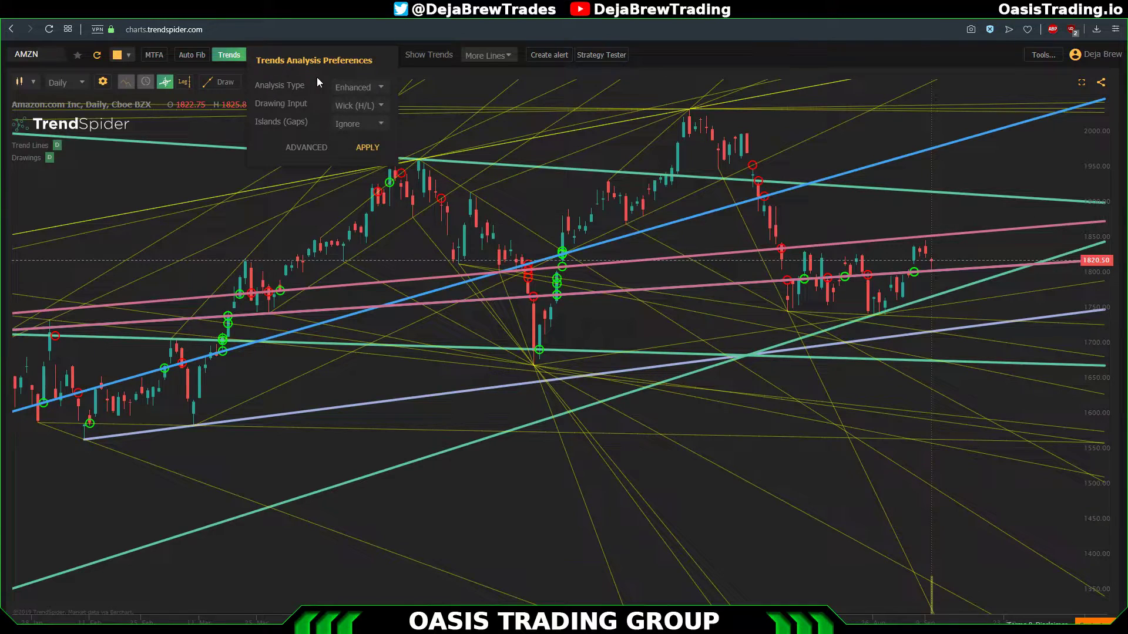
click(366, 91)
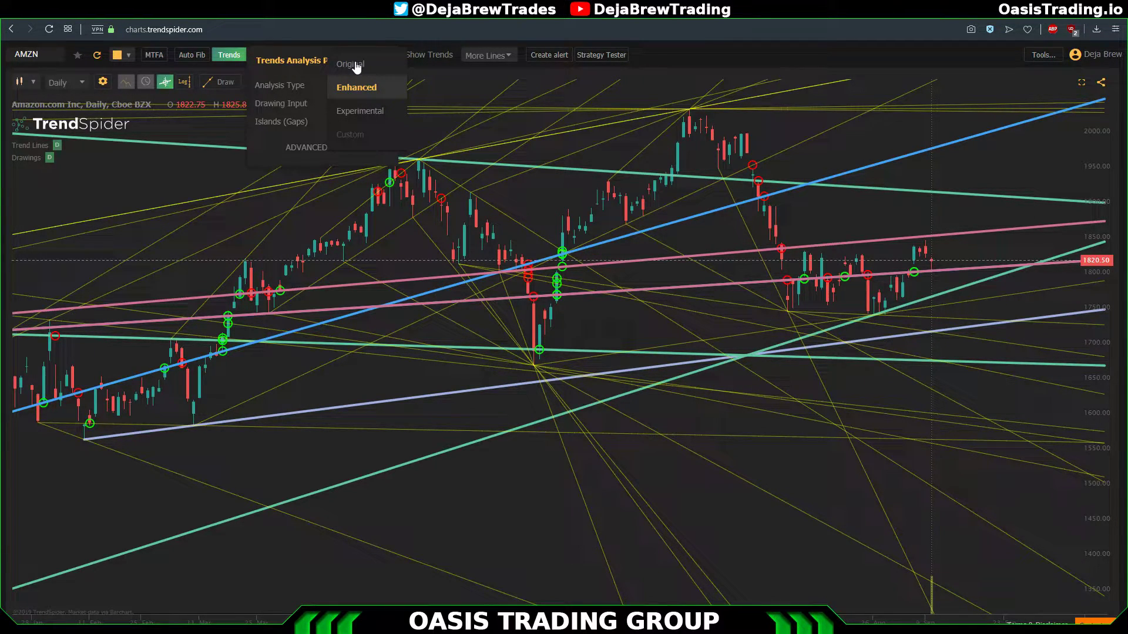
click(360, 112)
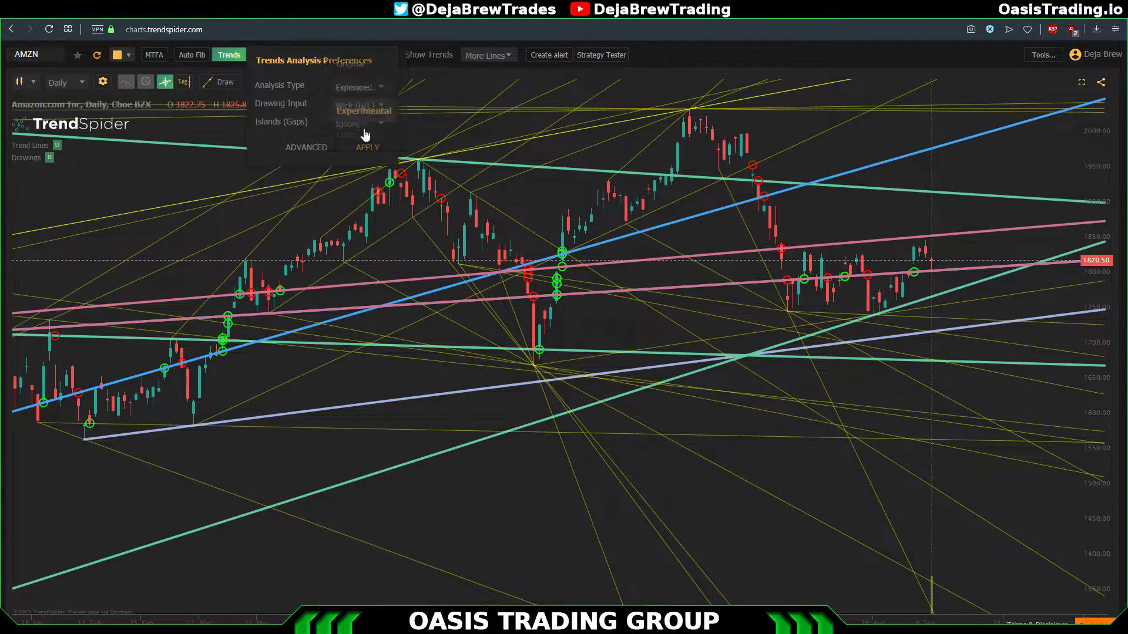
click(375, 147)
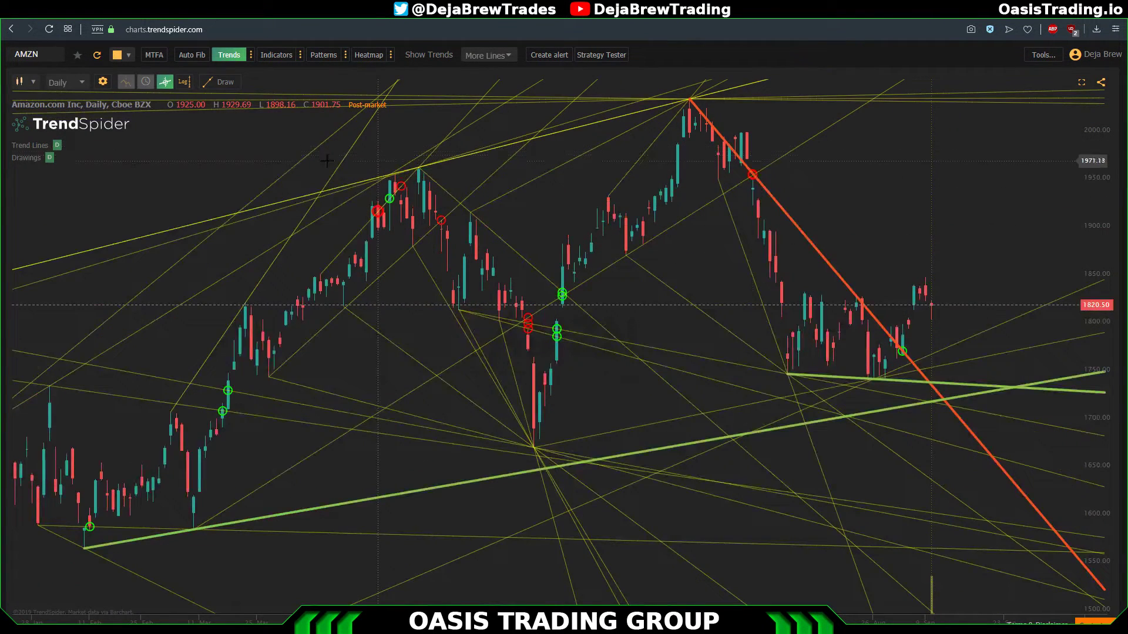
click(489, 56)
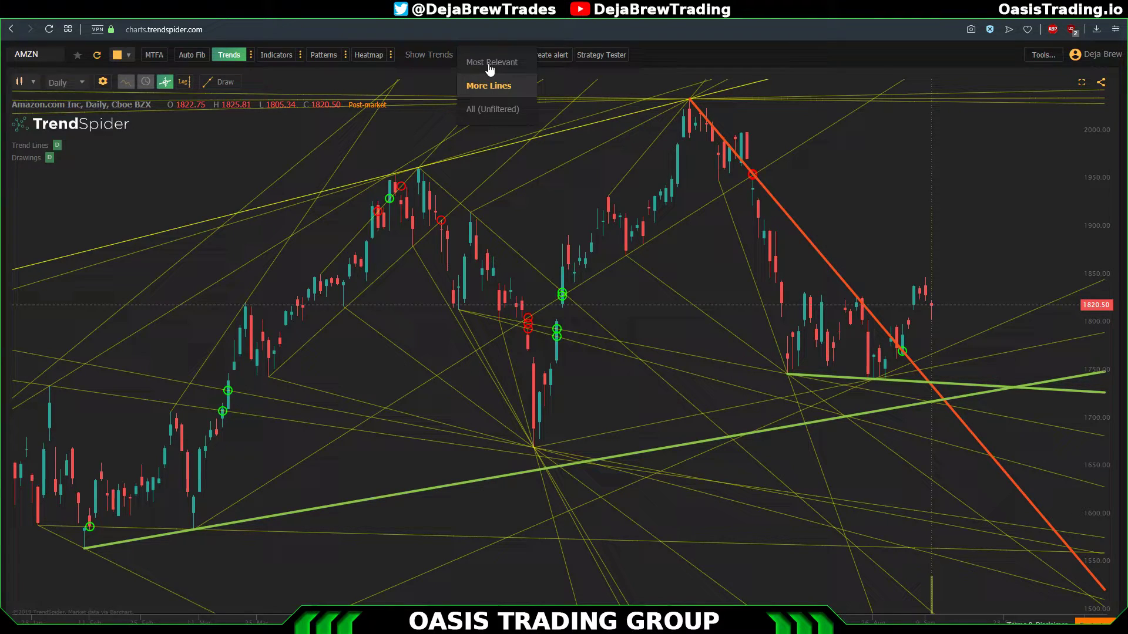
click(489, 64)
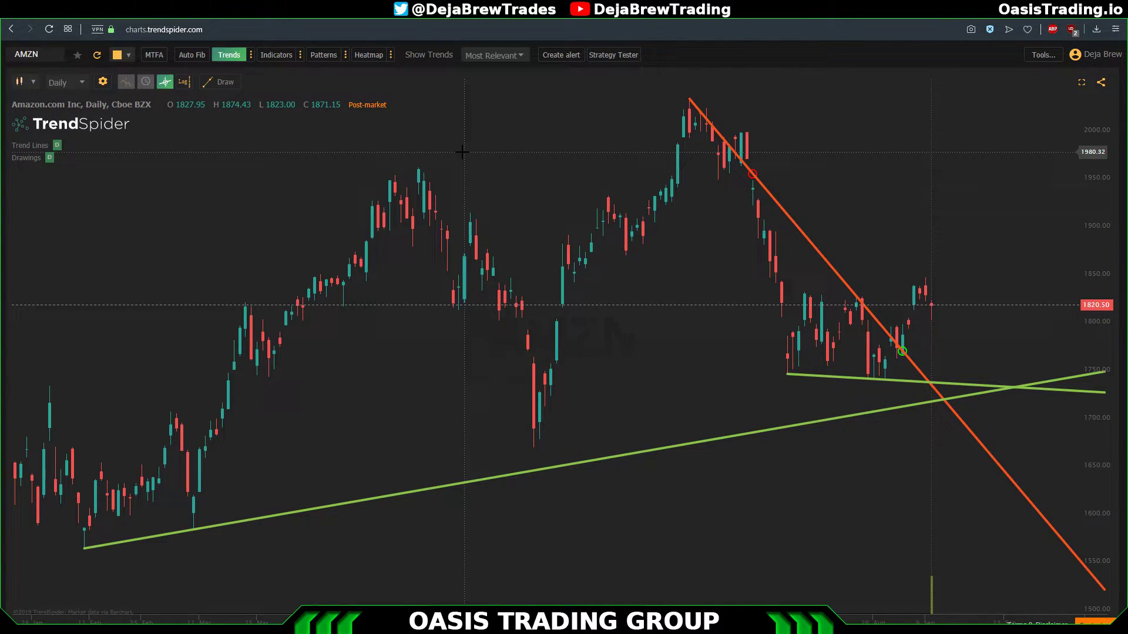
Step: View All (Unfiltered) trend lines of the Experimental analysis on AMZN and return to Most Relevant
click(495, 58)
click(503, 110)
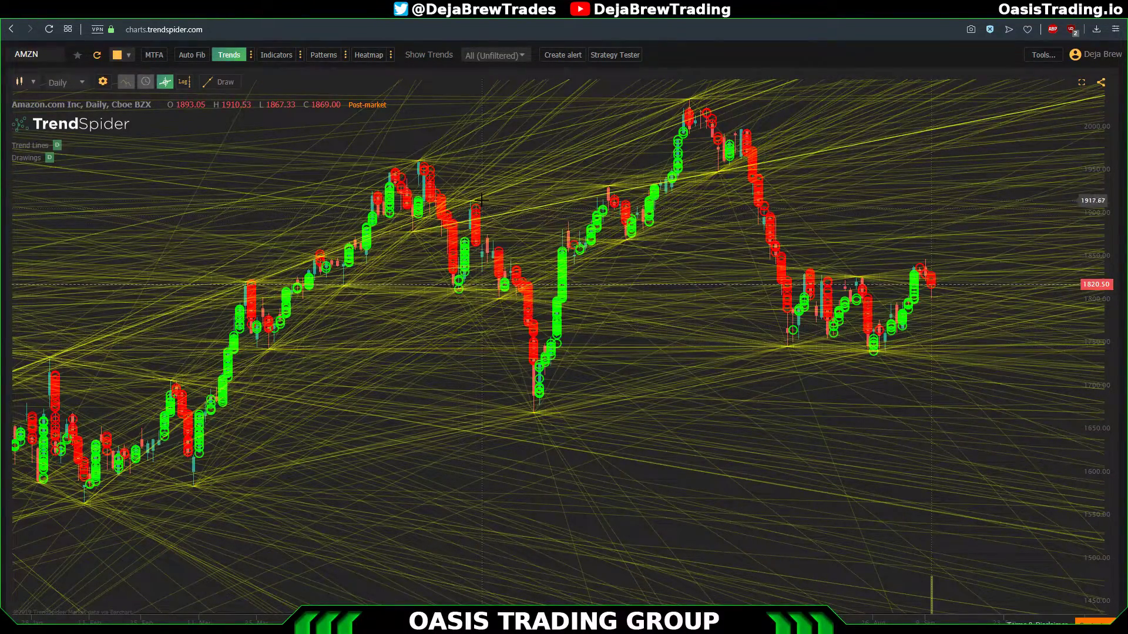
click(494, 56)
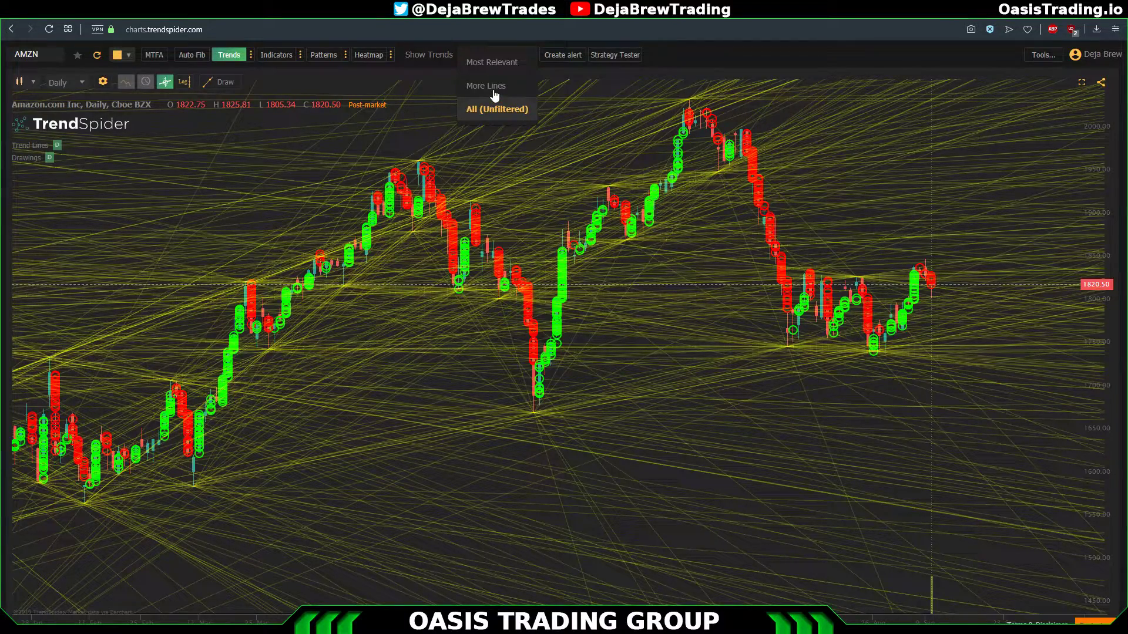
click(492, 64)
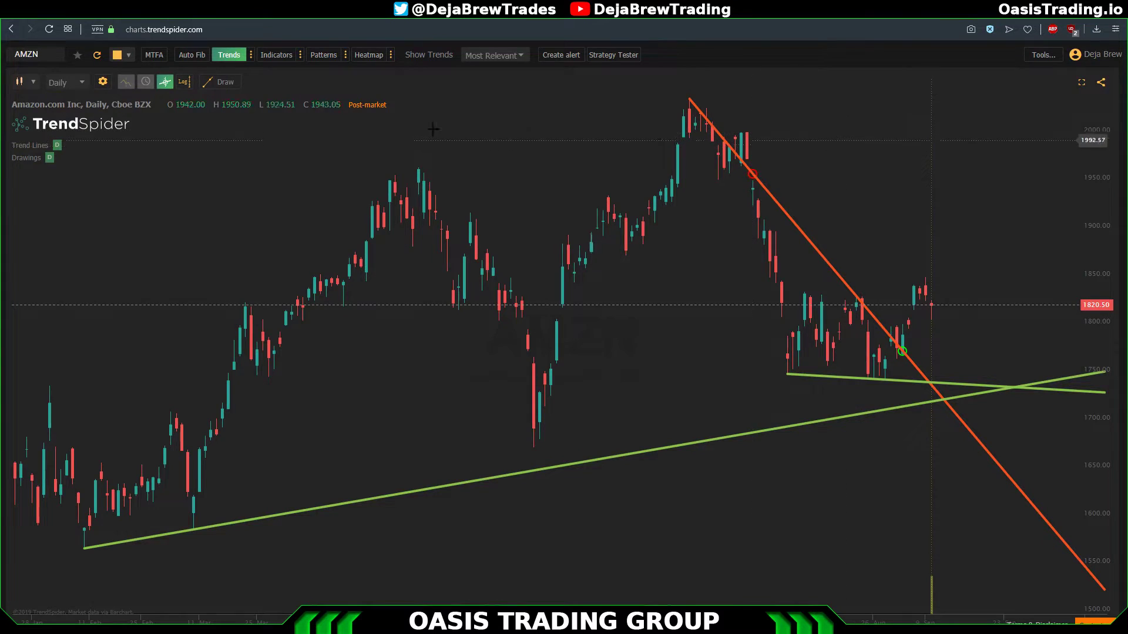
Step: Load the daily ^BTCUSD chart
click(220, 85)
click(238, 100)
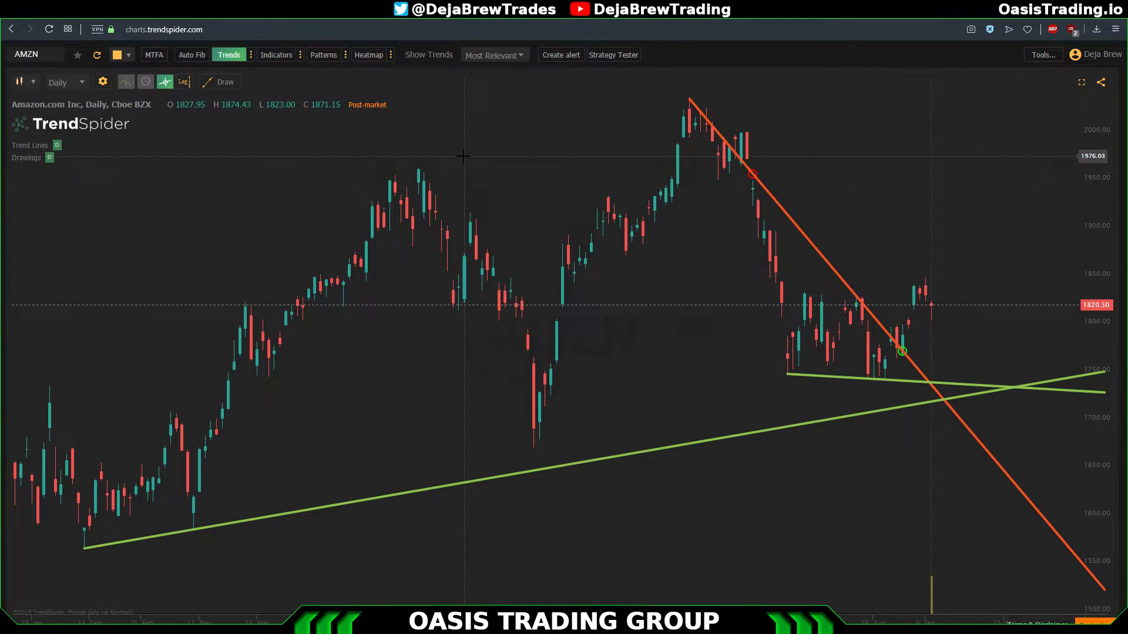
text(BTCUSD)
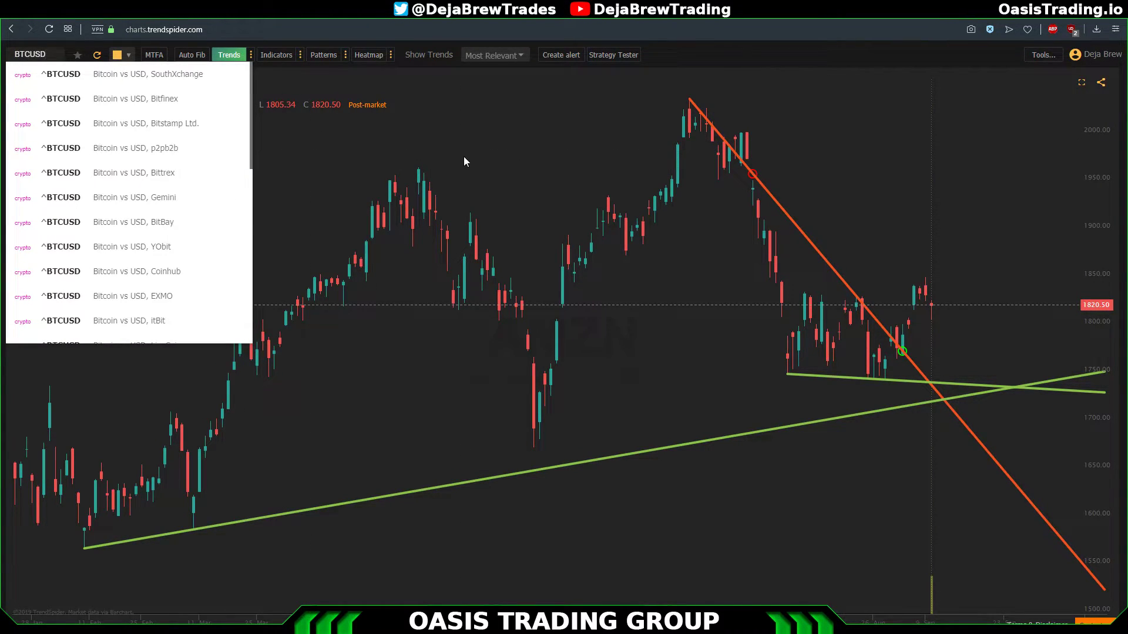
key(Return)
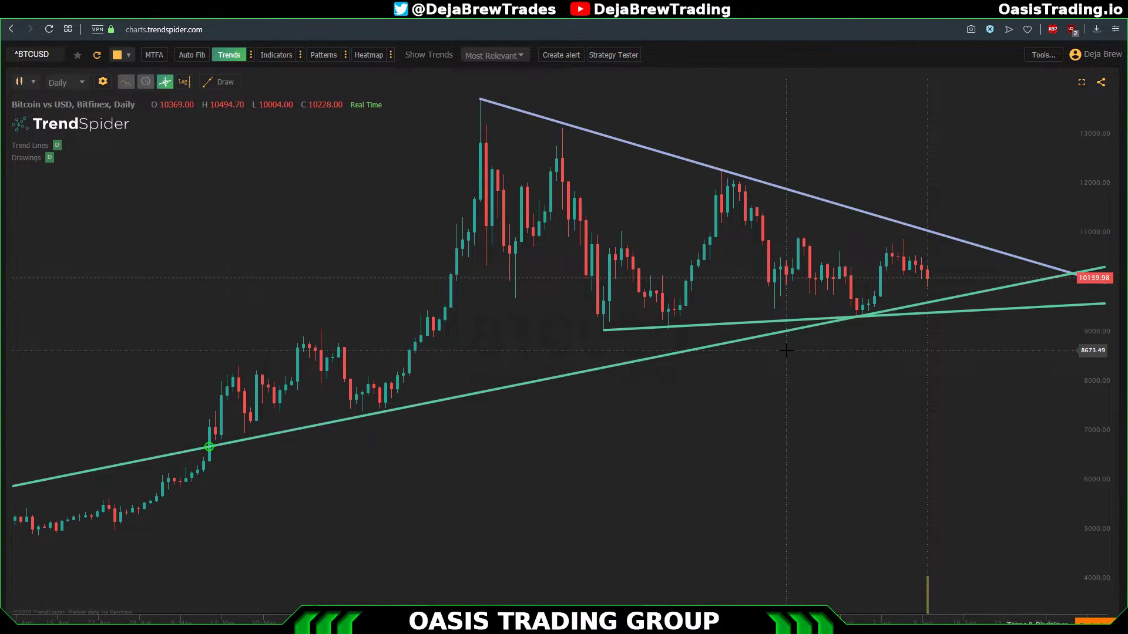
Step: Inspect the alert, lock and remove options offered for the descending and lower support trend lines on ^BTCUSD
click(711, 168)
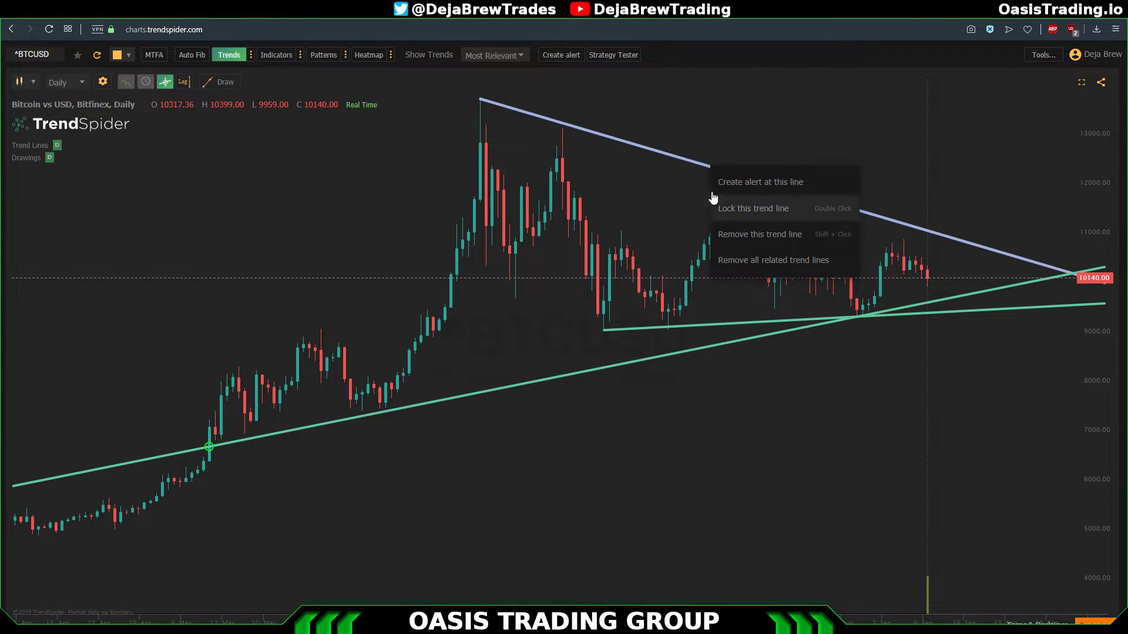
click(739, 207)
click(725, 325)
click(1005, 309)
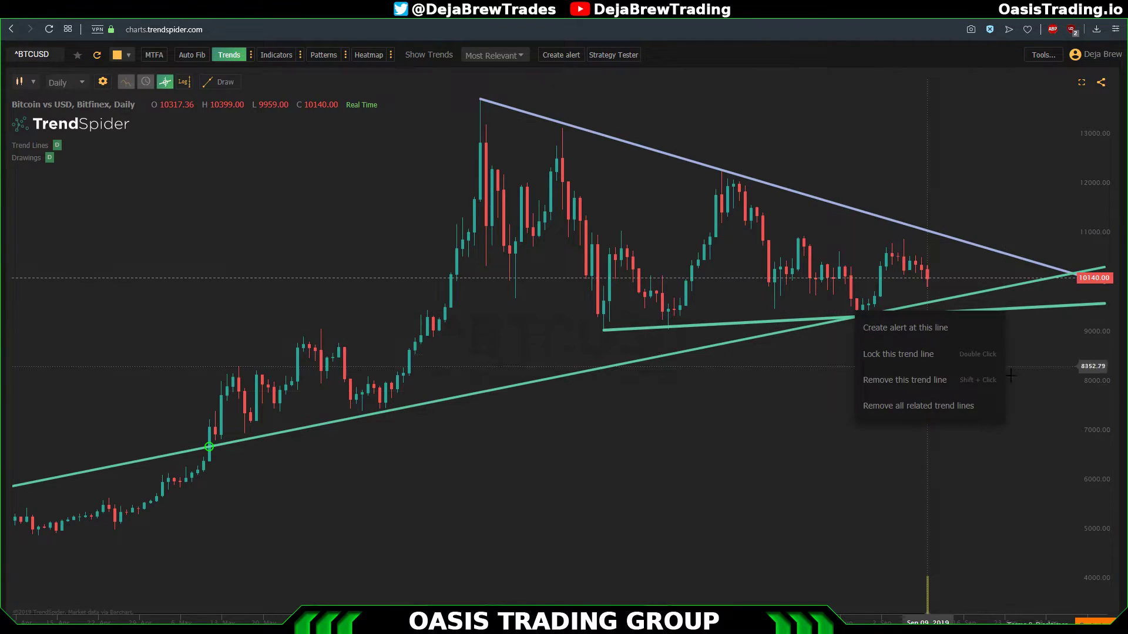
Step: Start a trend alert on the descending ^BTCUSD trend line with the Break Through, Bounce and Touch triggers enabled
click(663, 154)
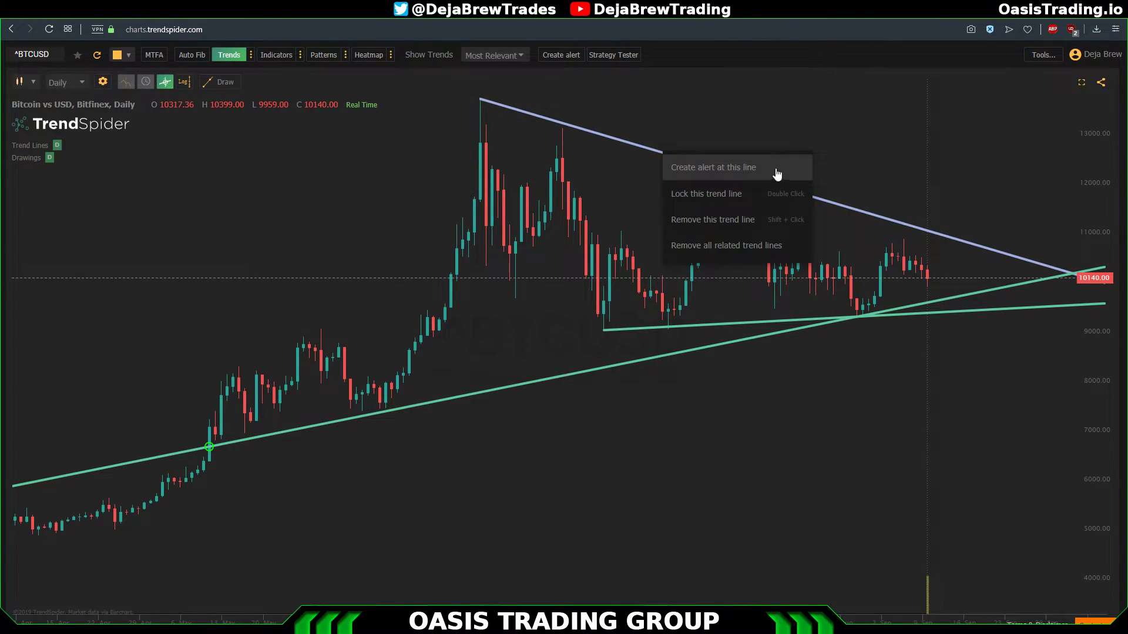
click(739, 178)
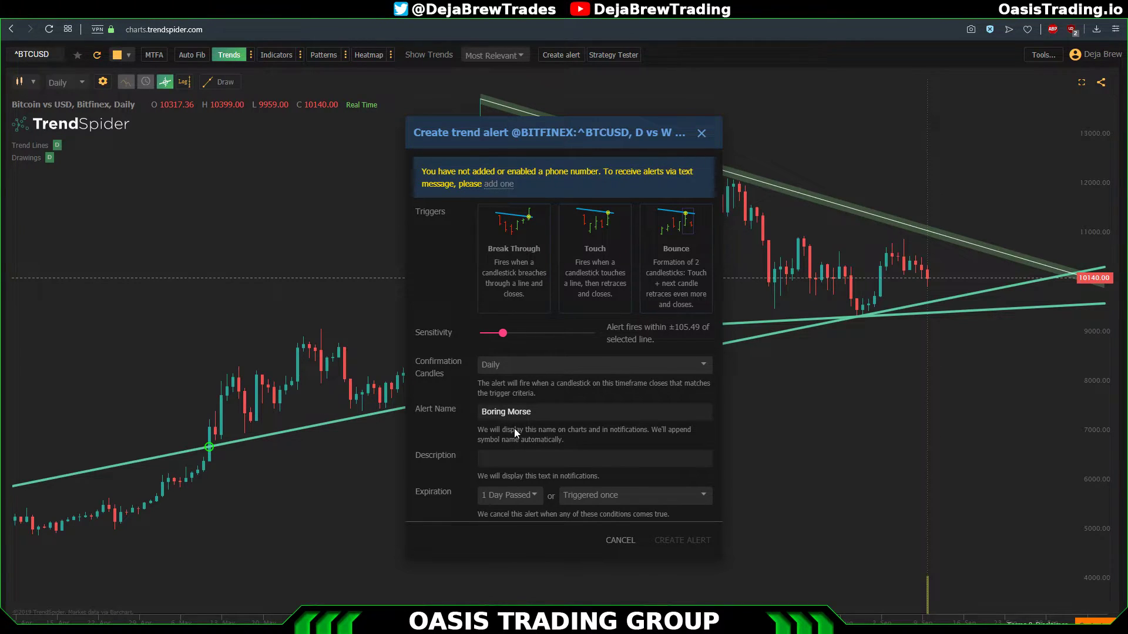
click(532, 307)
click(646, 295)
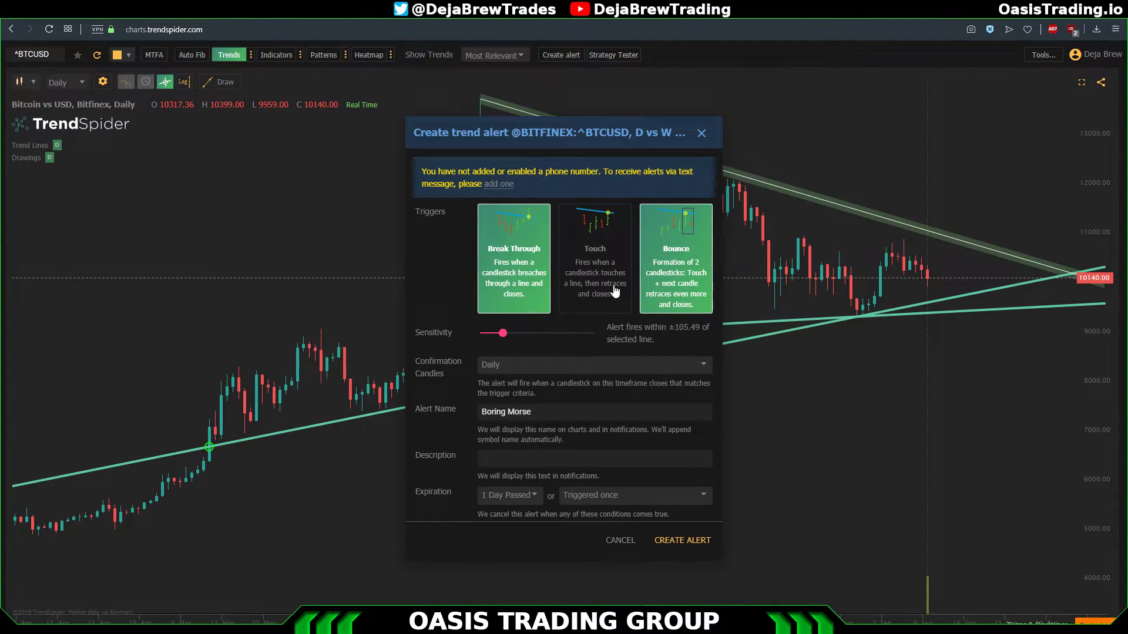
click(615, 290)
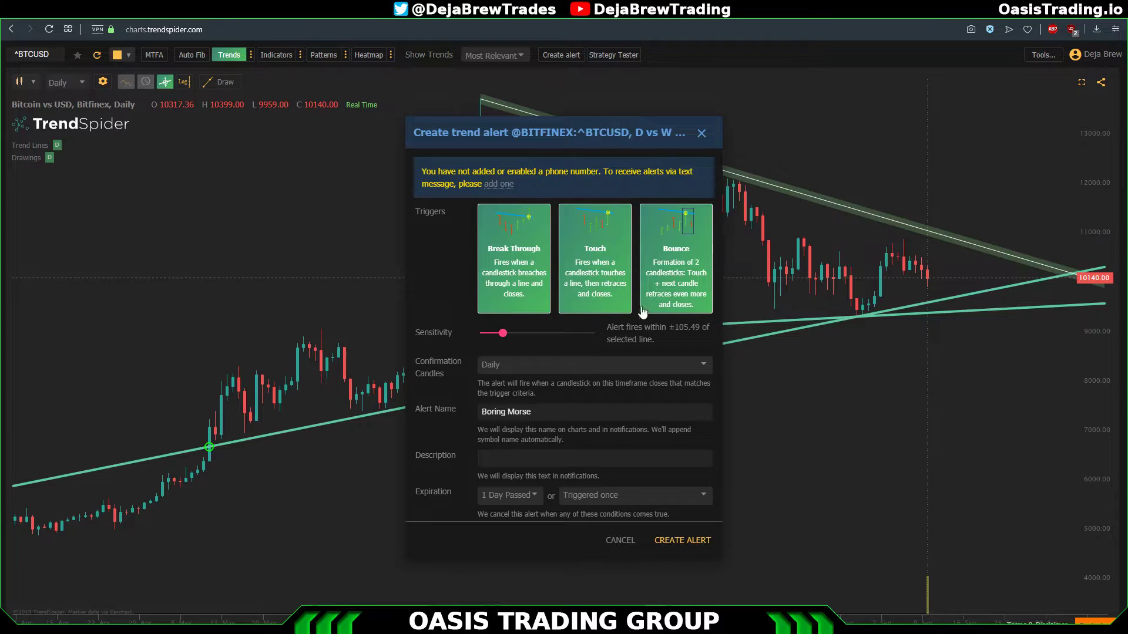
Step: Clear all the triggers in the trend alert, try Touch on its own, and leave only Bounce enabled
click(678, 273)
click(596, 264)
click(520, 265)
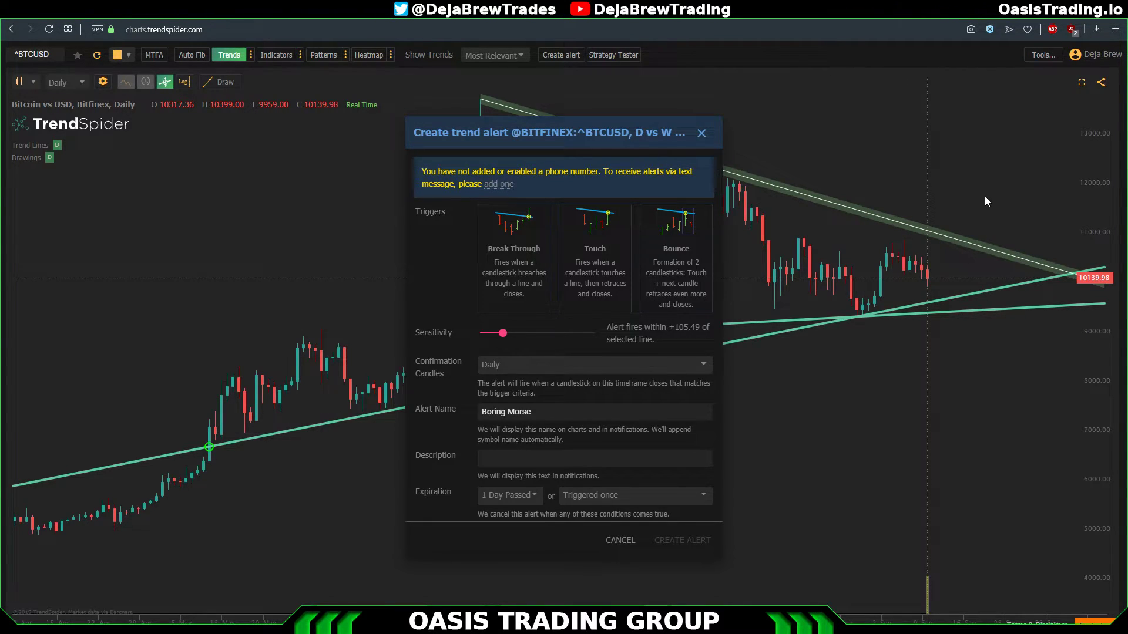
click(612, 277)
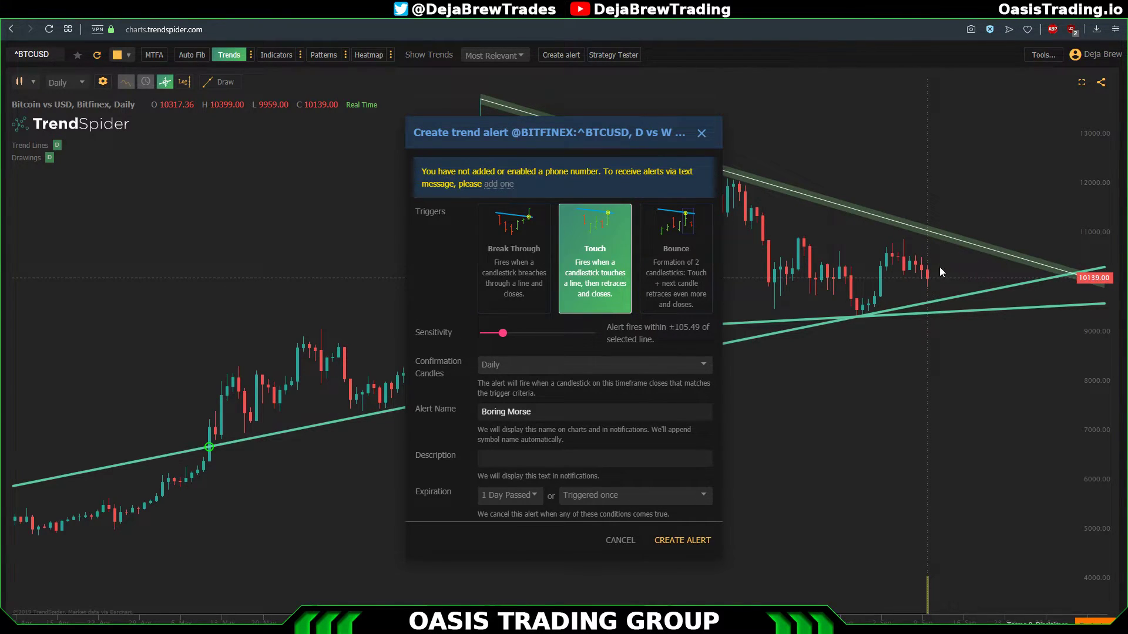
click(602, 250)
click(660, 259)
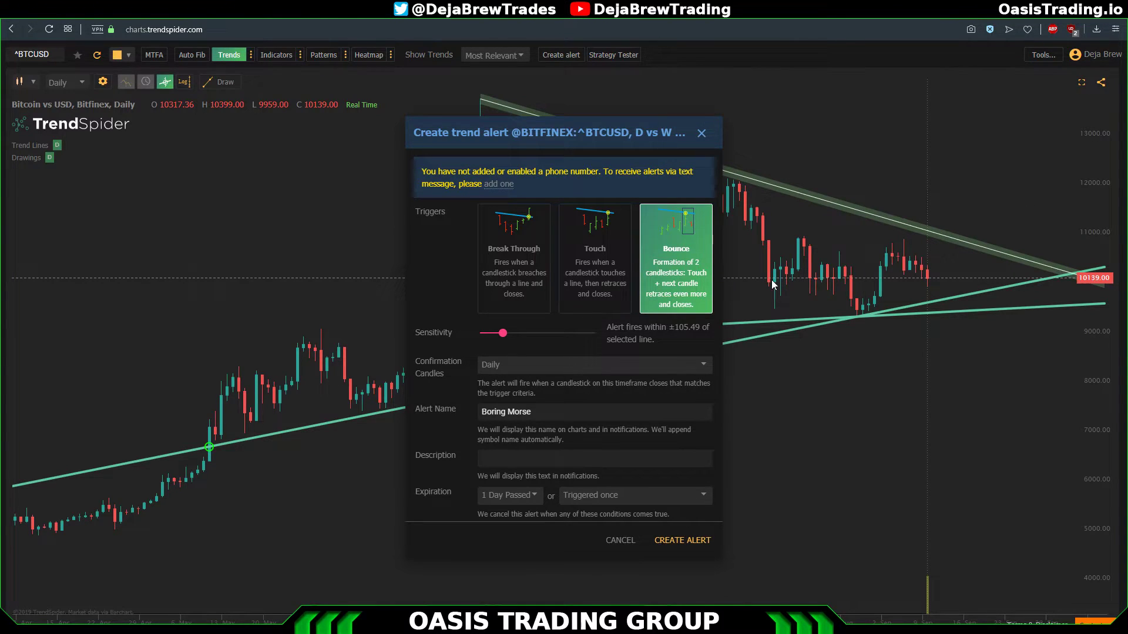
Step: Try narrower and wider alert sensitivities on the descending trend line, up to ±421.93, and settle on ±105.56
drag(567, 120, 323, 116)
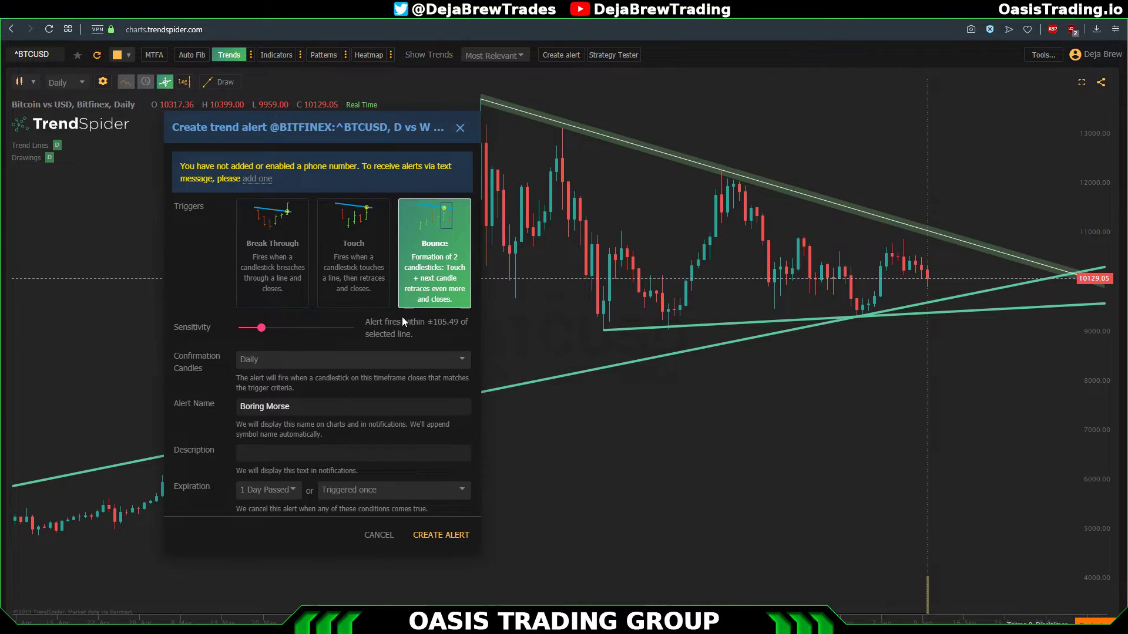
drag(262, 327, 238, 330)
drag(239, 328, 269, 333)
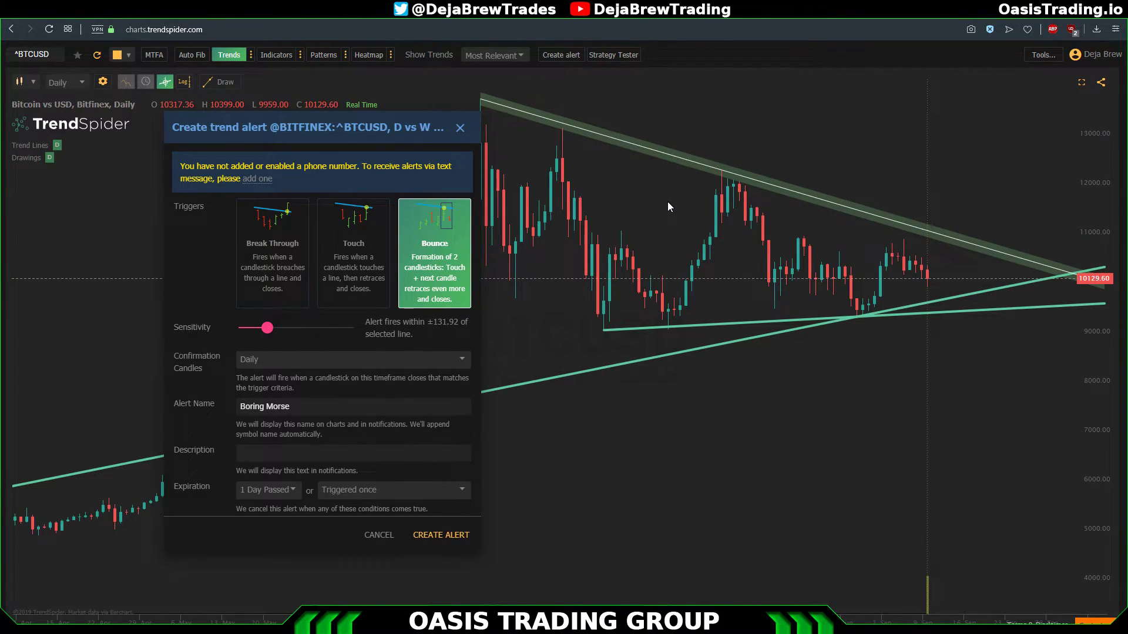
drag(271, 330, 330, 344)
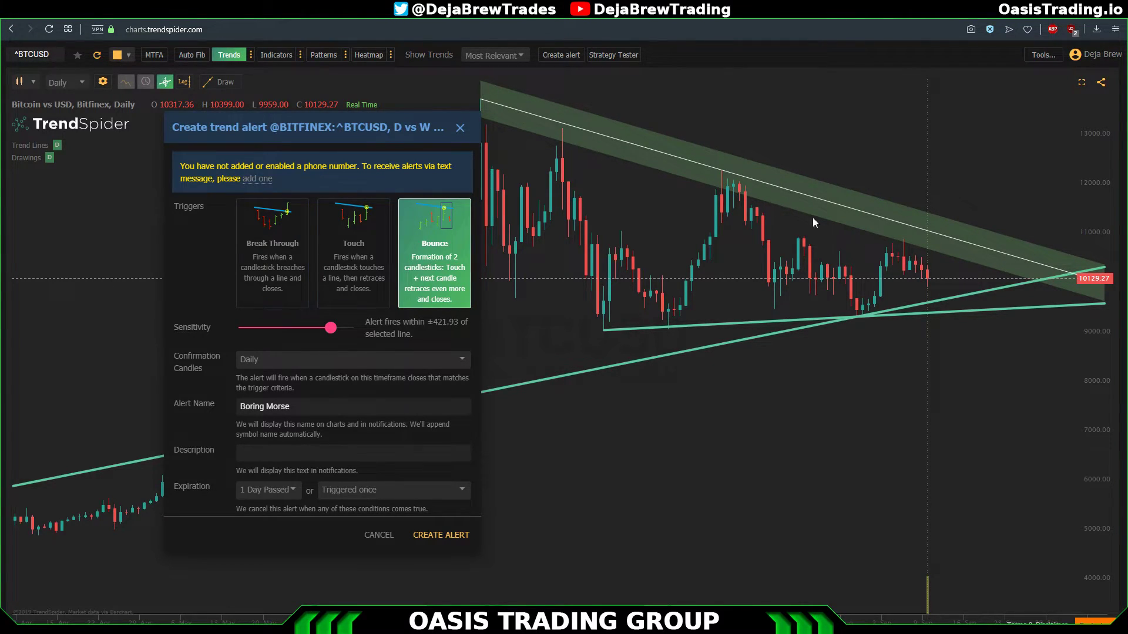
drag(330, 331, 281, 336)
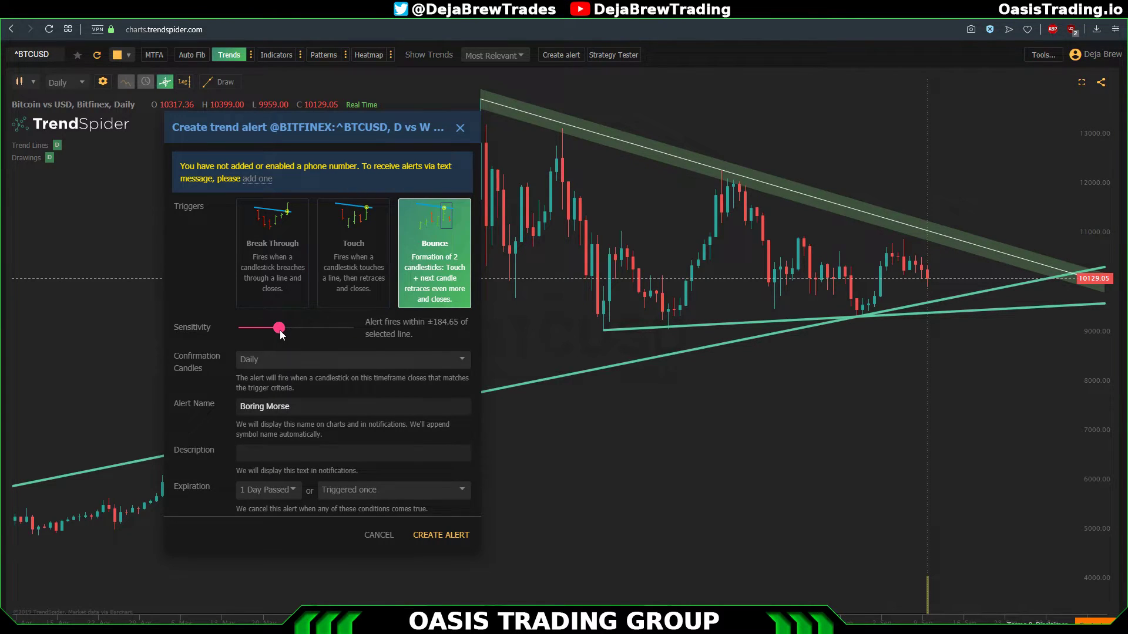
mouse_move(280, 335)
mouse_down()
mouse_move(294, 335)
mouse_move(238, 329)
mouse_move(264, 335)
mouse_up()
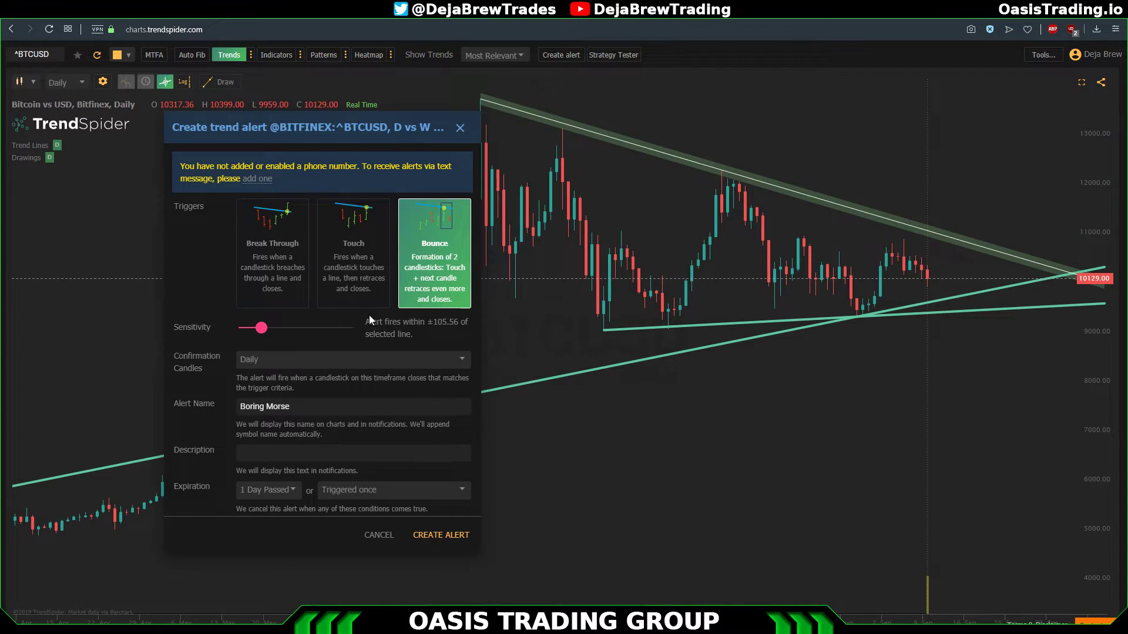
Step: Review the confirmation candle and expiration choices, keep Daily and Triggered once, and create the Bounce alert
click(277, 367)
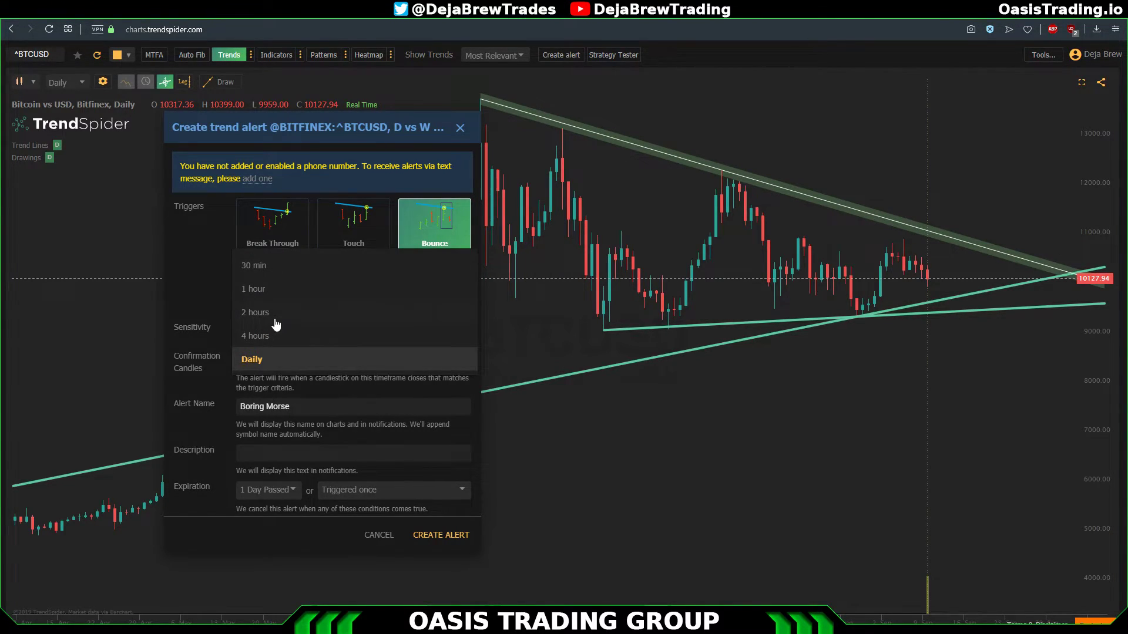
click(197, 290)
drag(317, 122, 546, 98)
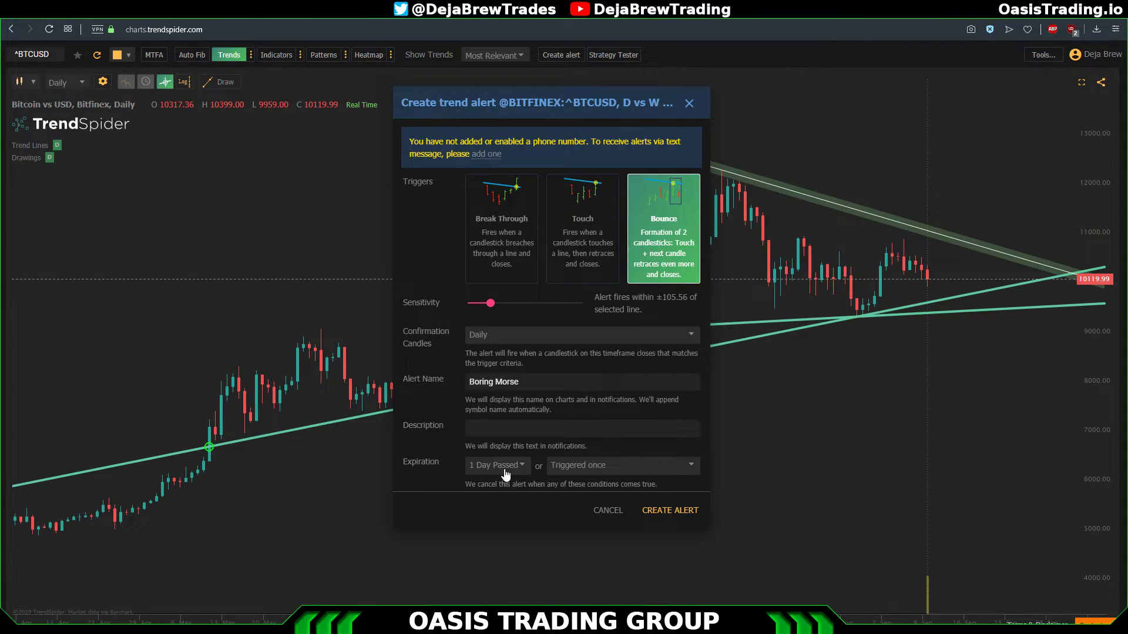
click(603, 467)
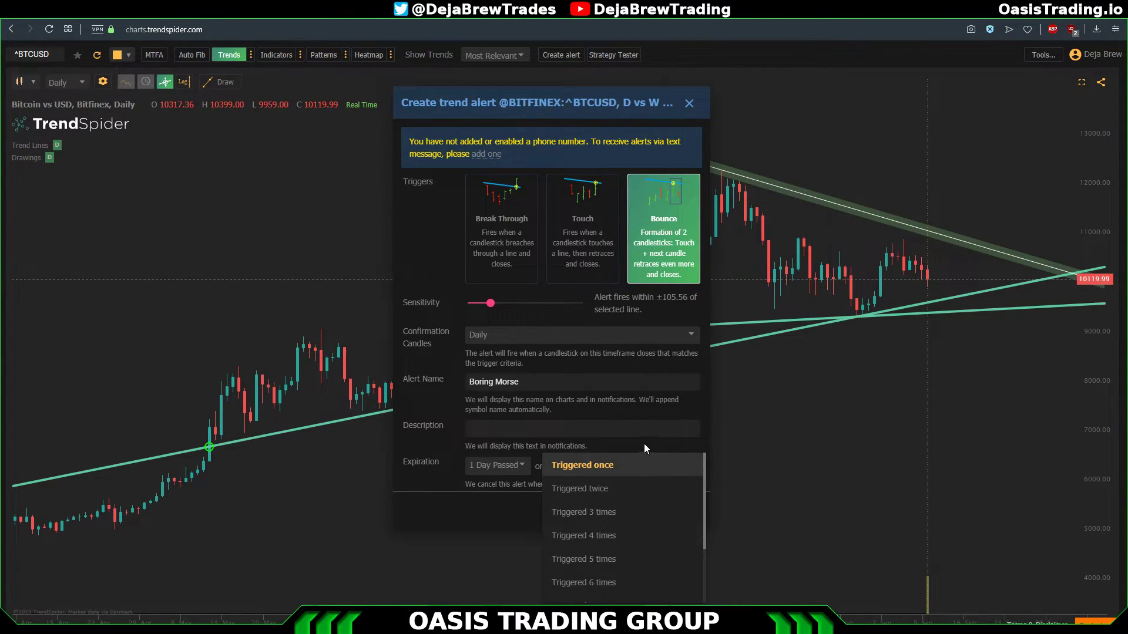
click(644, 442)
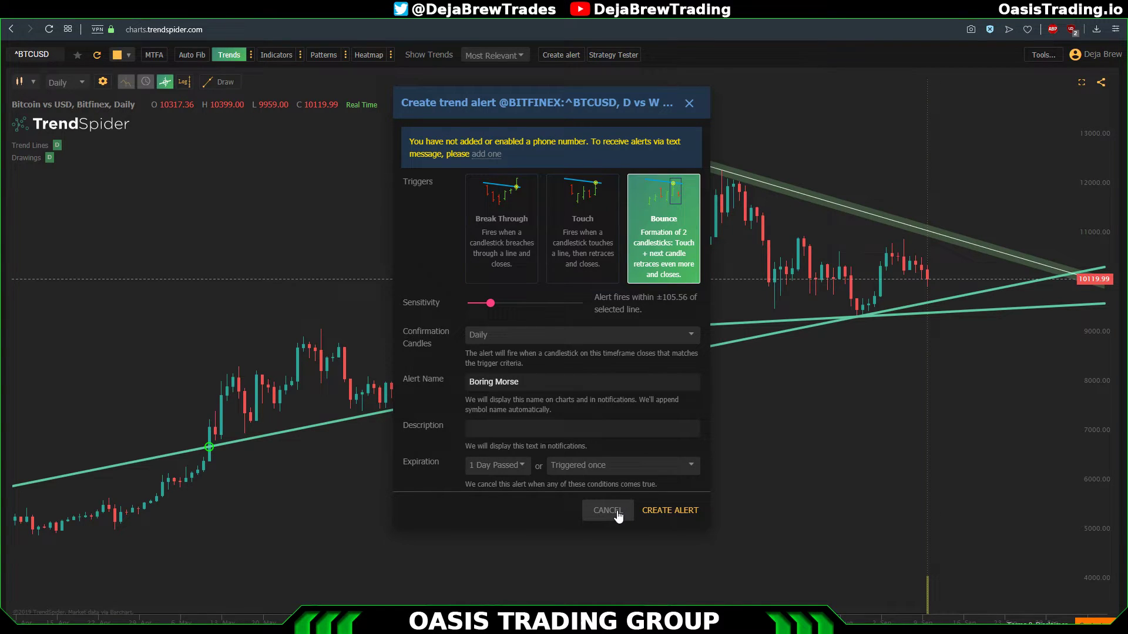
click(658, 510)
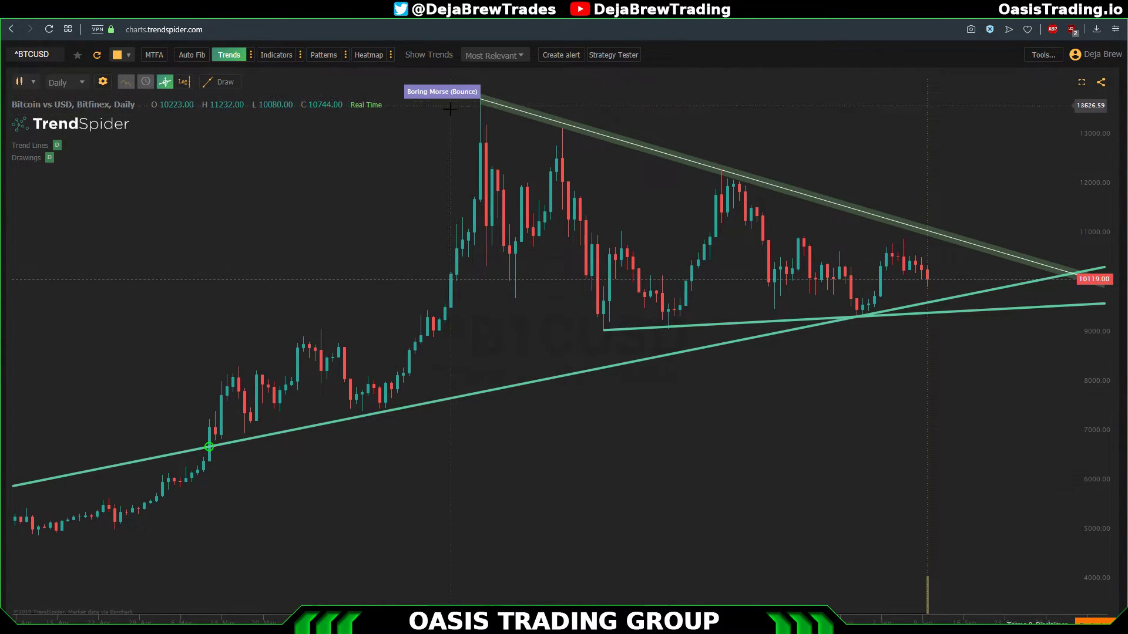
Step: Show the Alerts List to check the new ^BTCUSD alert, and hide the list again
click(1044, 55)
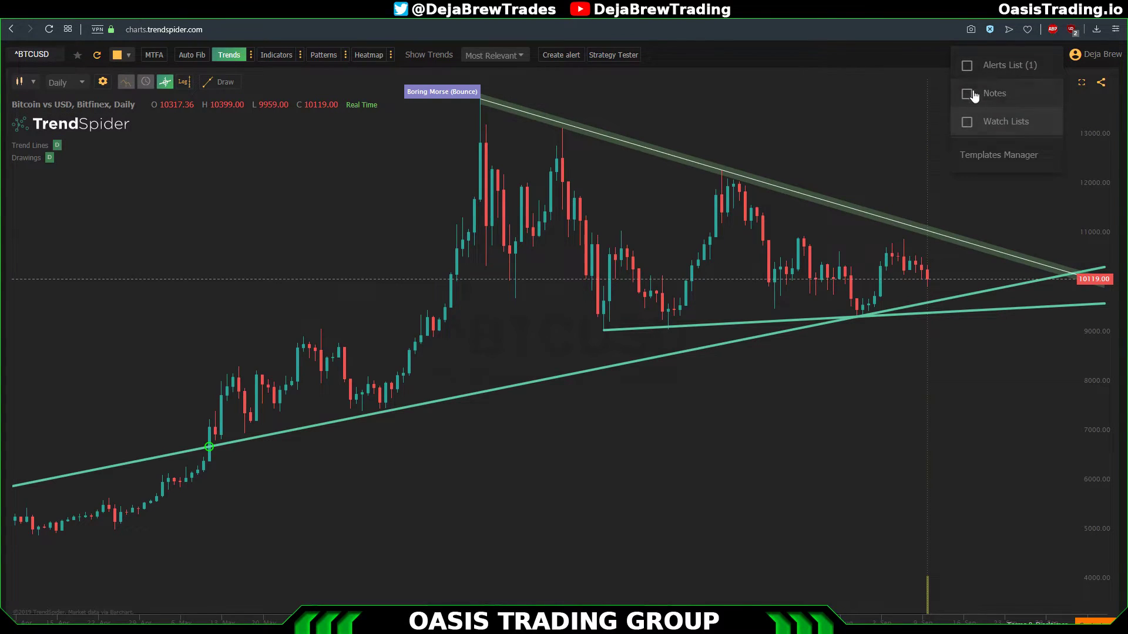
click(966, 65)
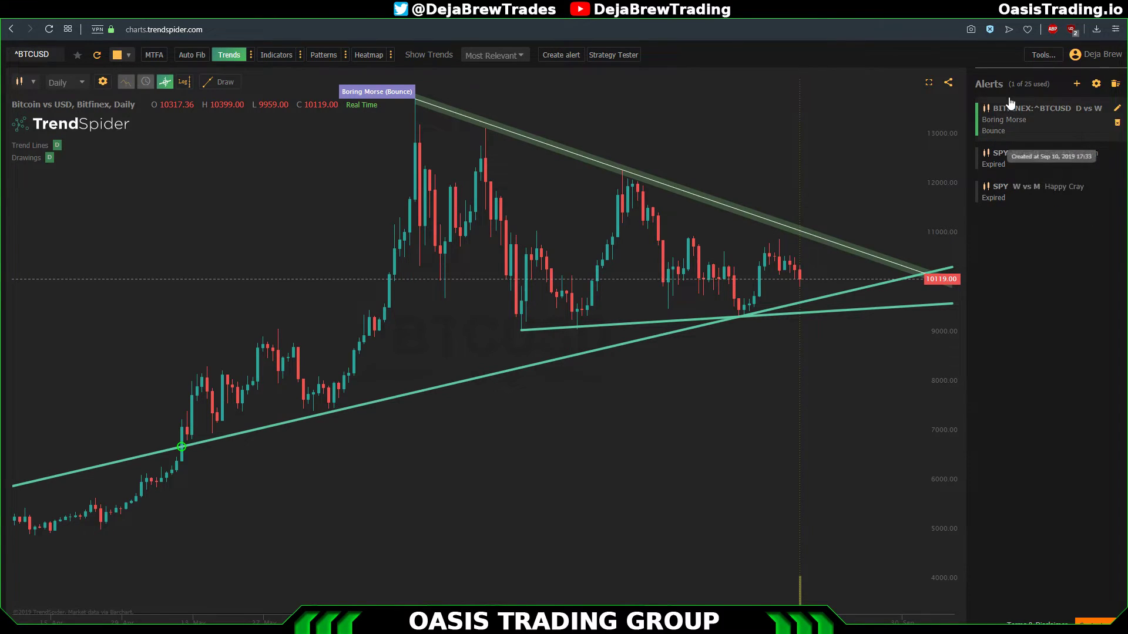
click(1045, 56)
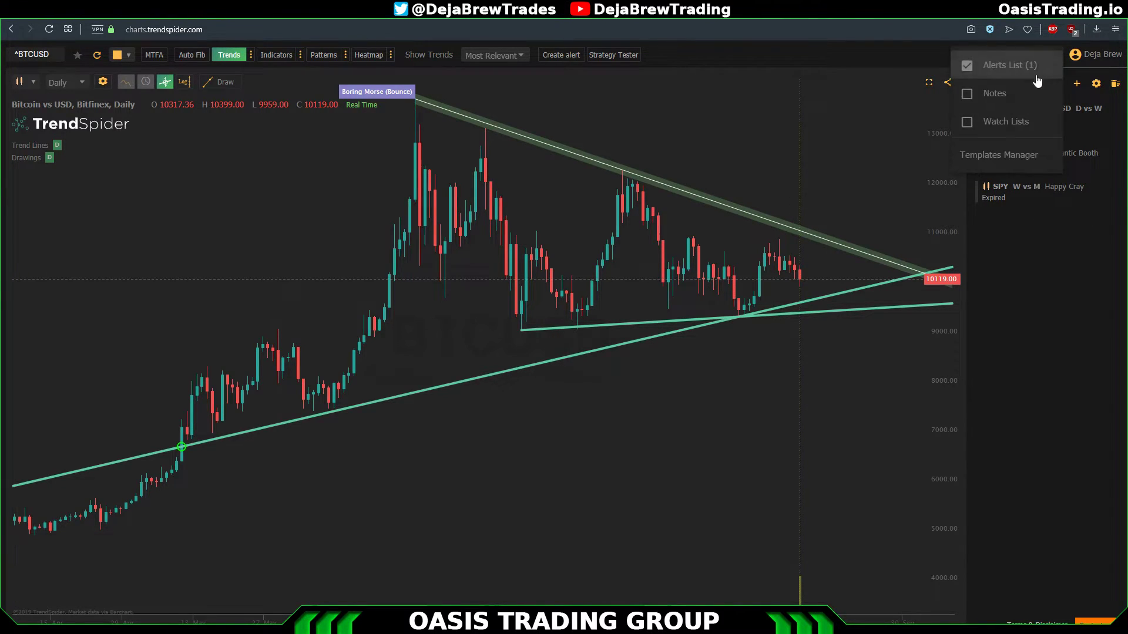
click(967, 66)
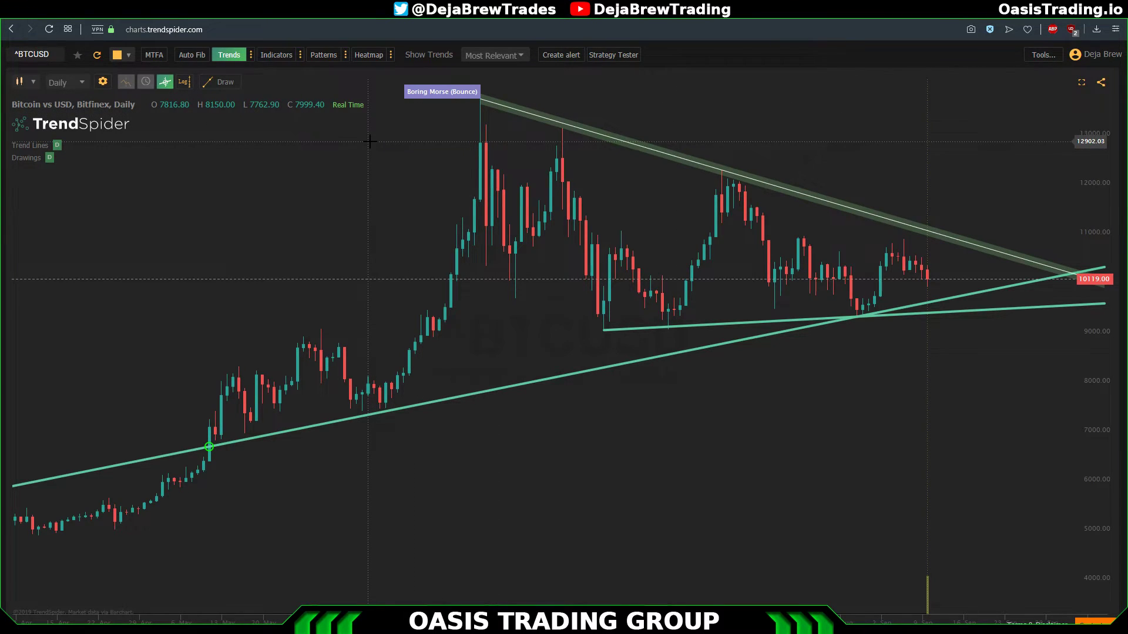
Step: Switch the daily ^BTCUSD chart to Raindrop (beta) and inspect the options offered for the descending ray
click(29, 83)
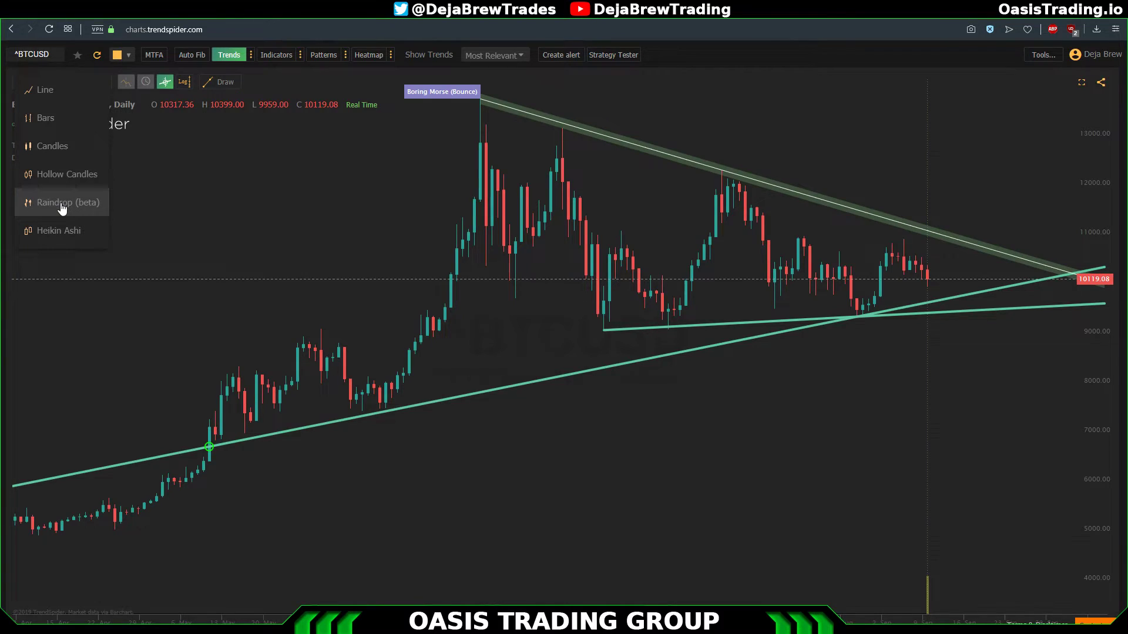
click(62, 204)
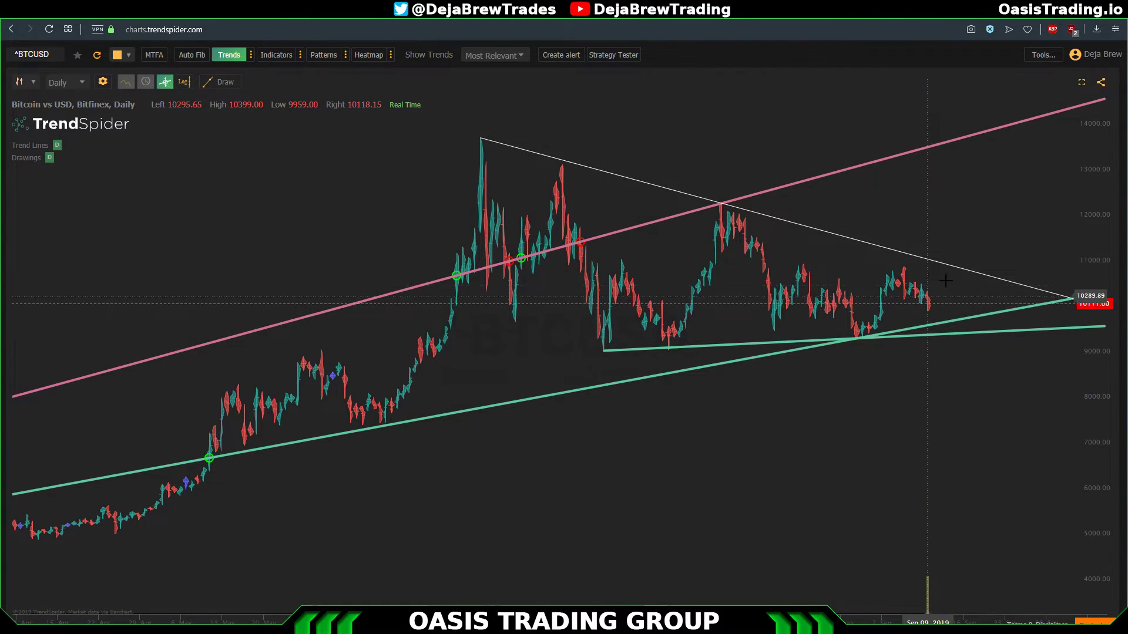
right_click(889, 249)
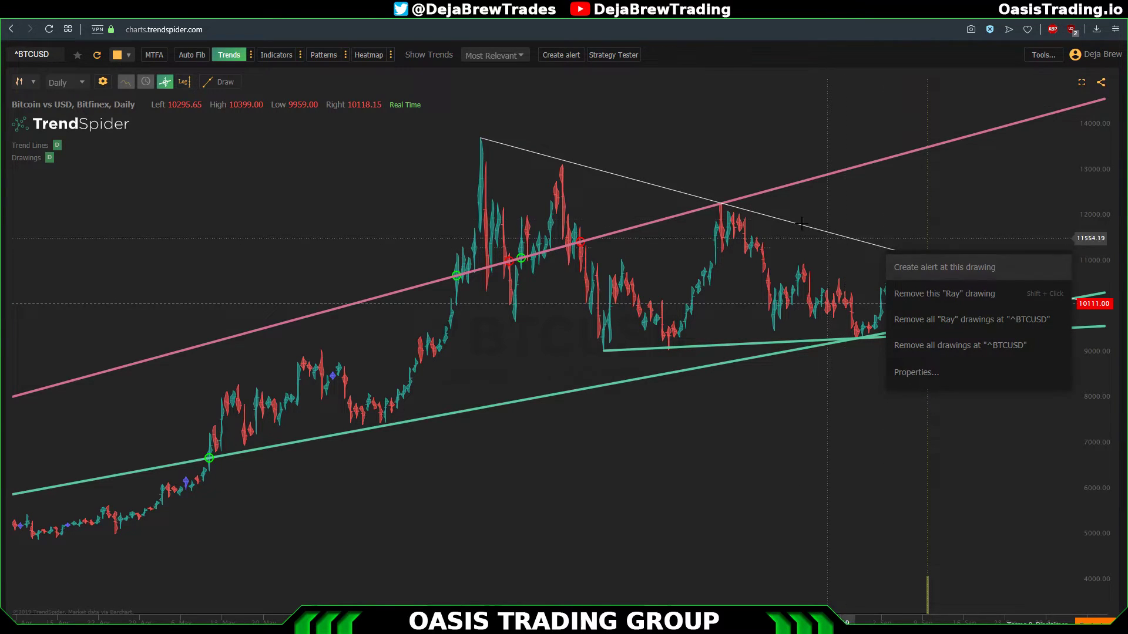
click(817, 234)
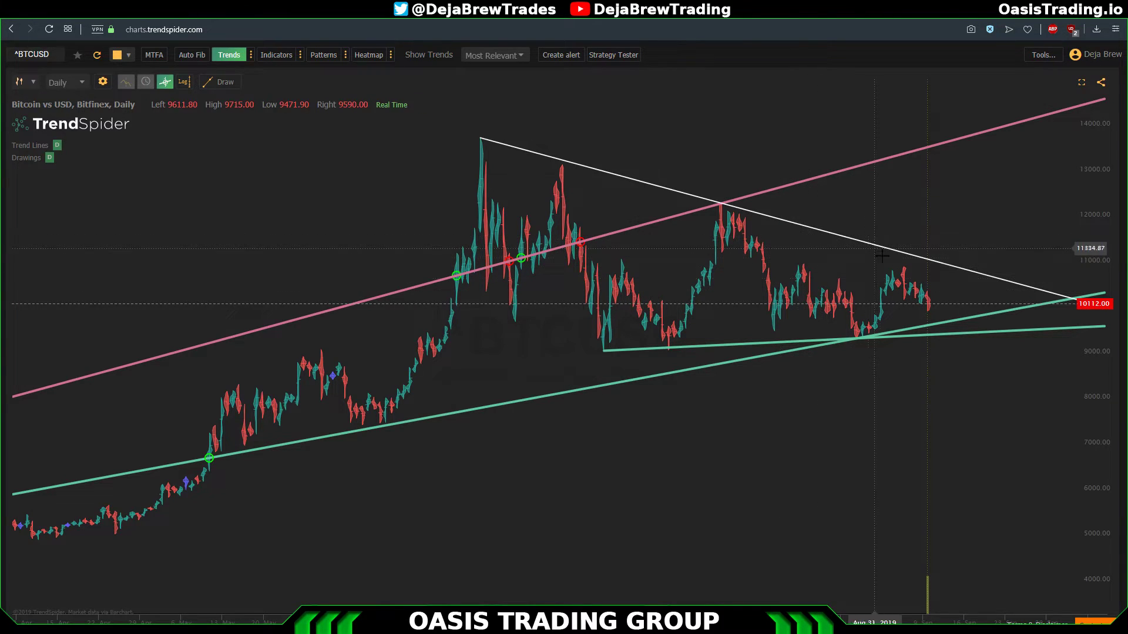
right_click(840, 235)
click(876, 186)
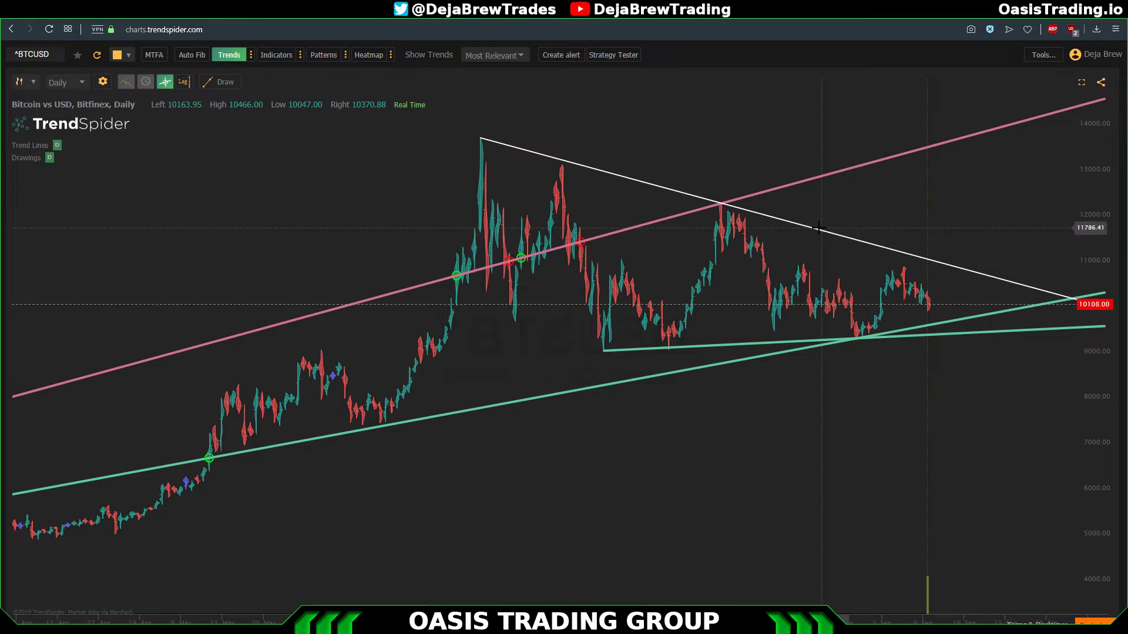
click(822, 287)
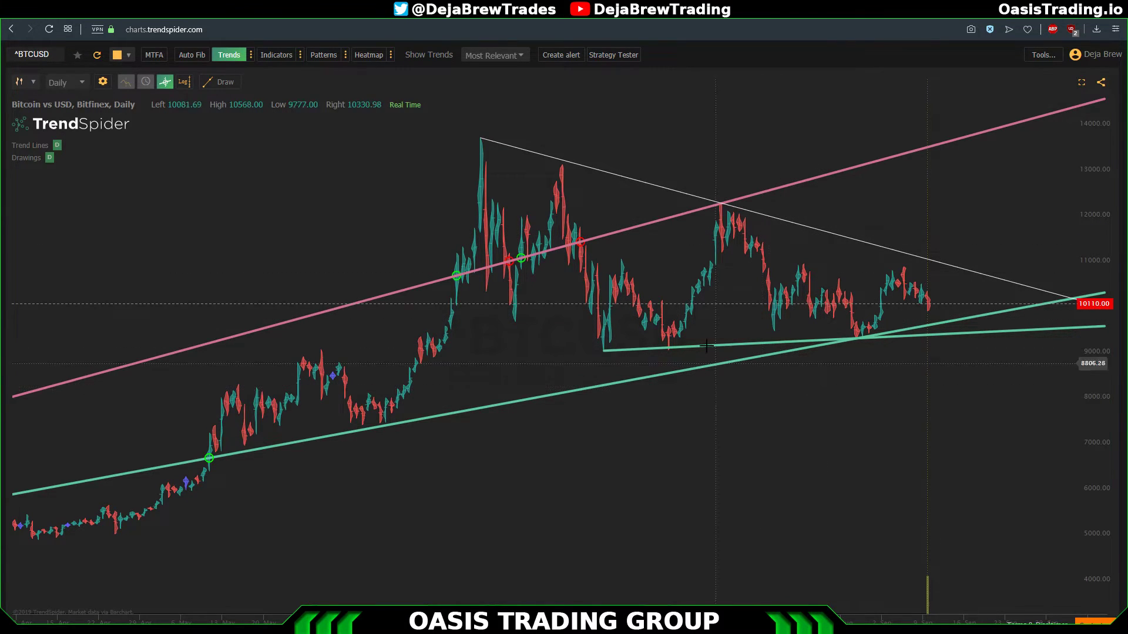
Step: Compare the Candles and Raindrop (beta) versions of the daily ^BTCUSD chart, examining the trend lines over a longer history
click(20, 82)
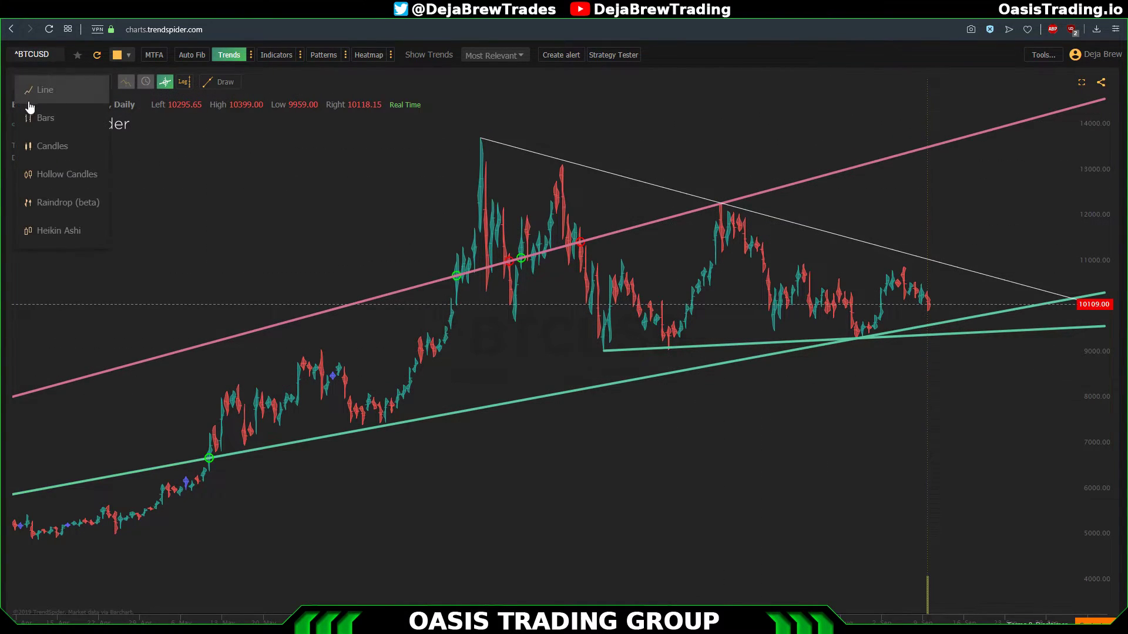
click(51, 146)
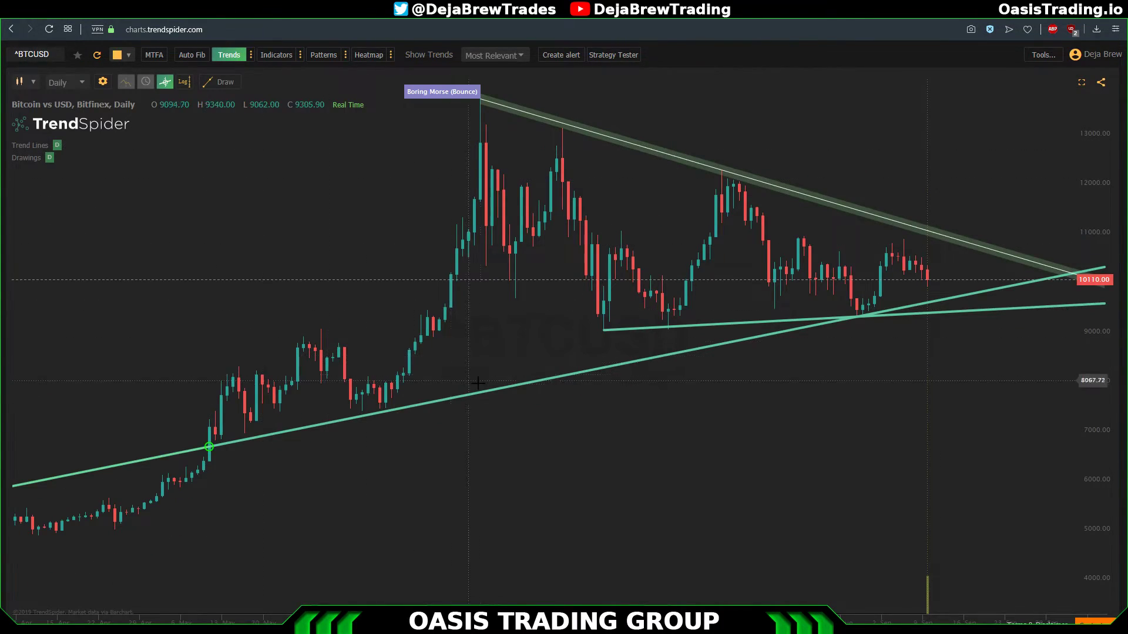
click(19, 82)
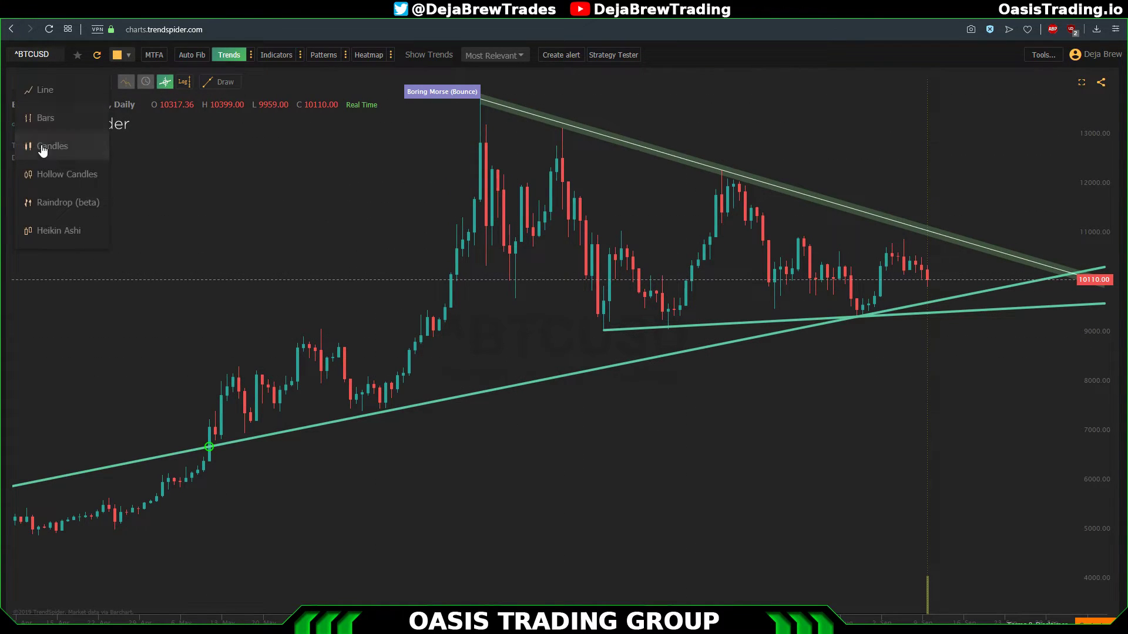
click(58, 204)
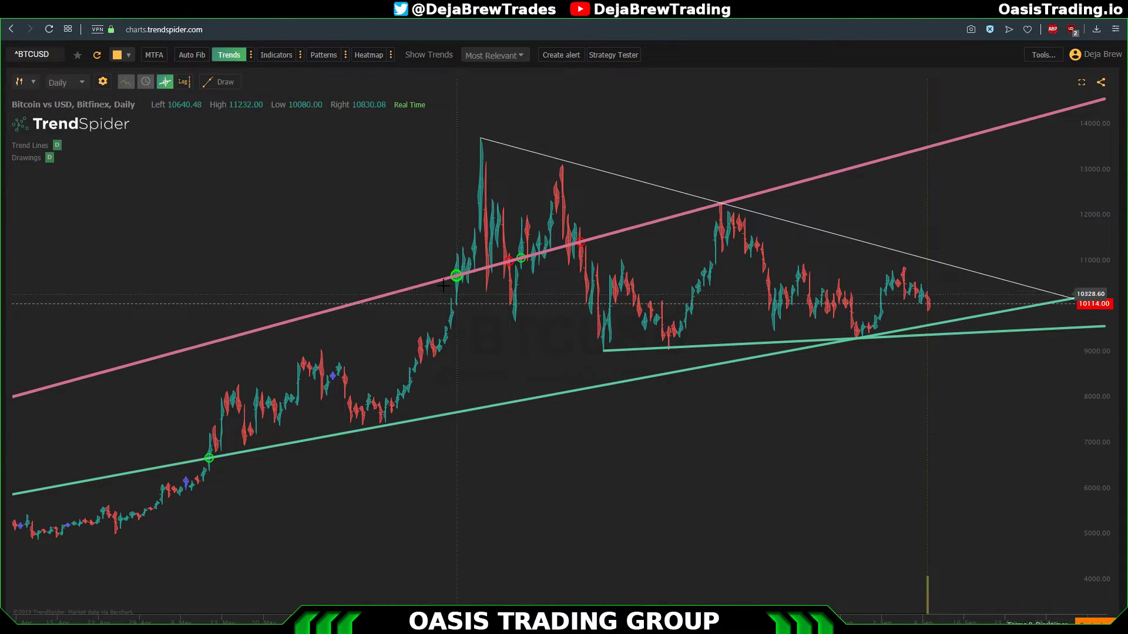
scroll(325, 277, down, 3)
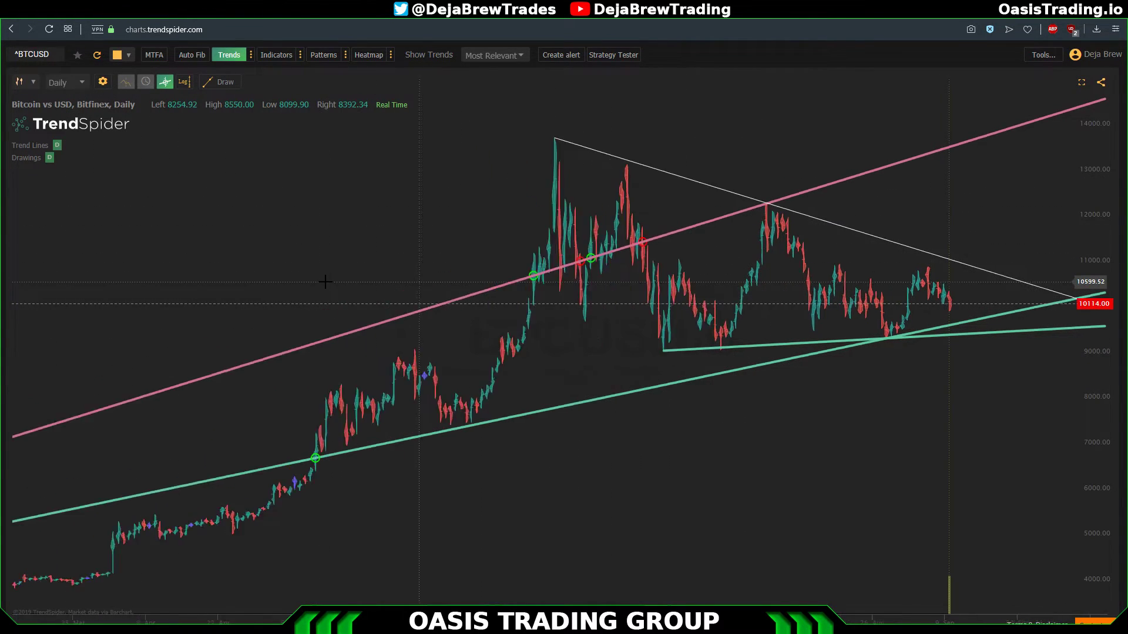
scroll(325, 278, down, 2)
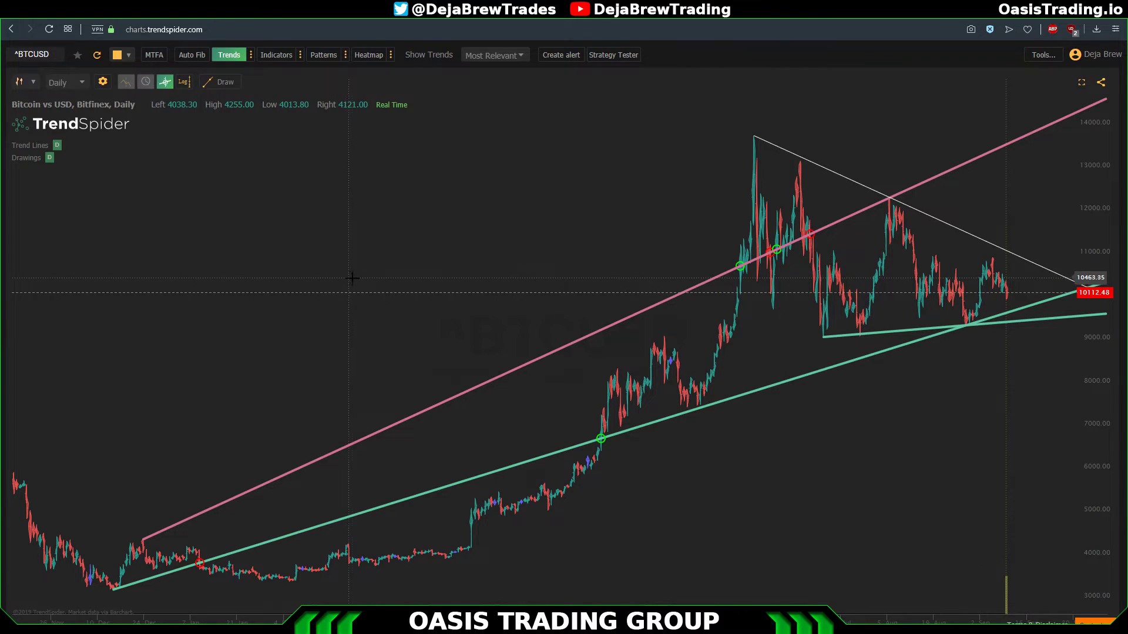
scroll(411, 282, up, 3)
scroll(411, 282, up, 4)
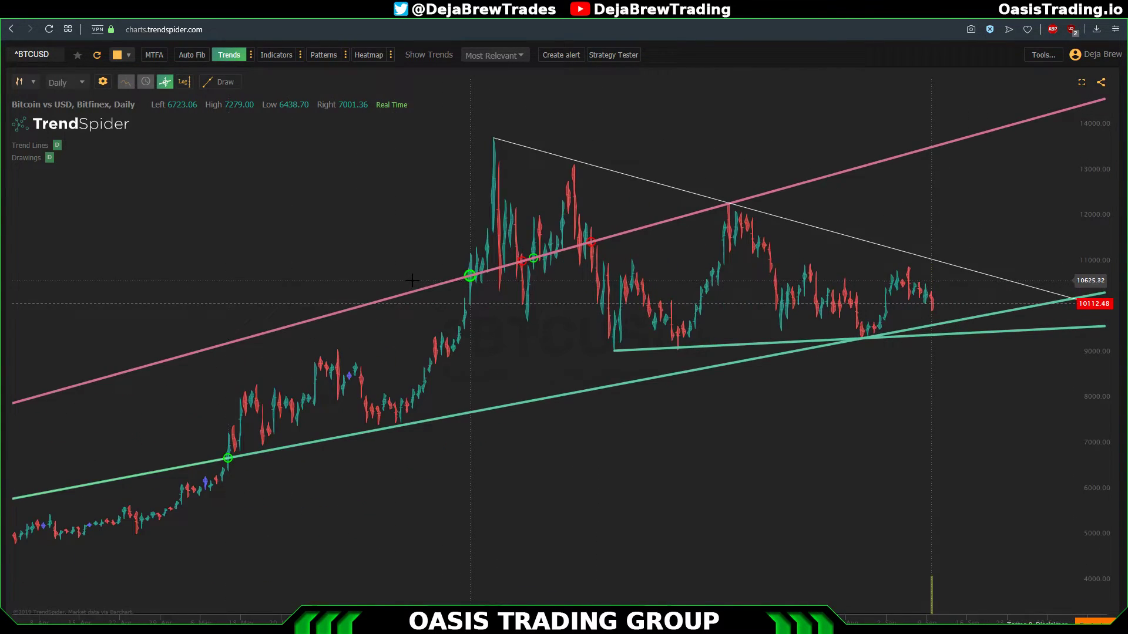
Step: Change the ^BTCUSD Raindrop chart to the 4 hours timeframe and apply the Enhanced analysis type to its trends
click(71, 86)
click(70, 155)
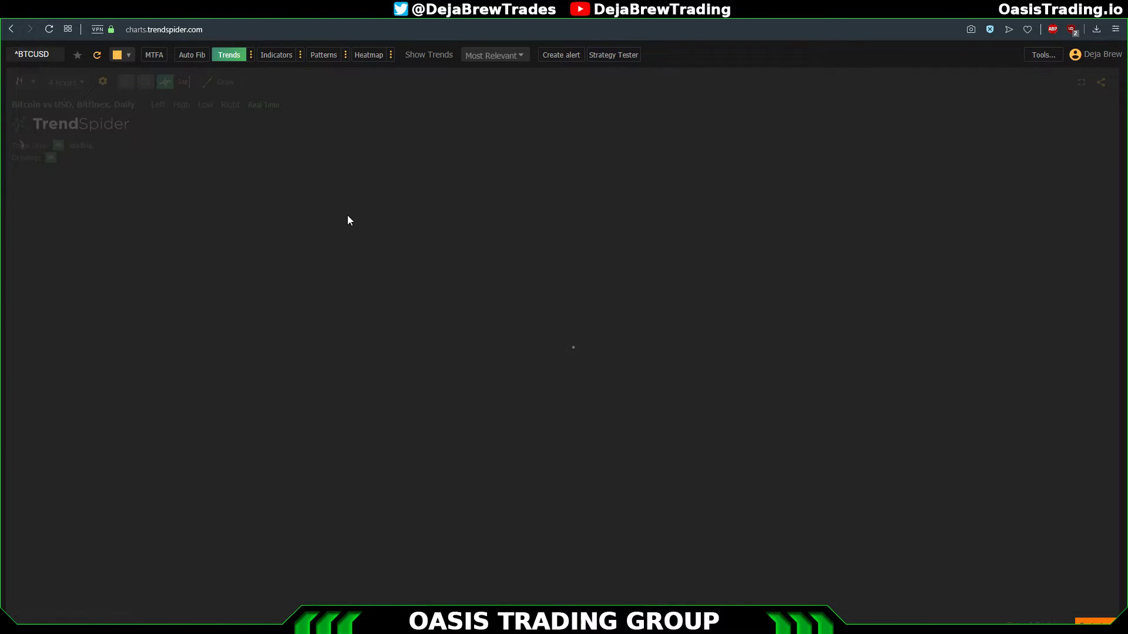
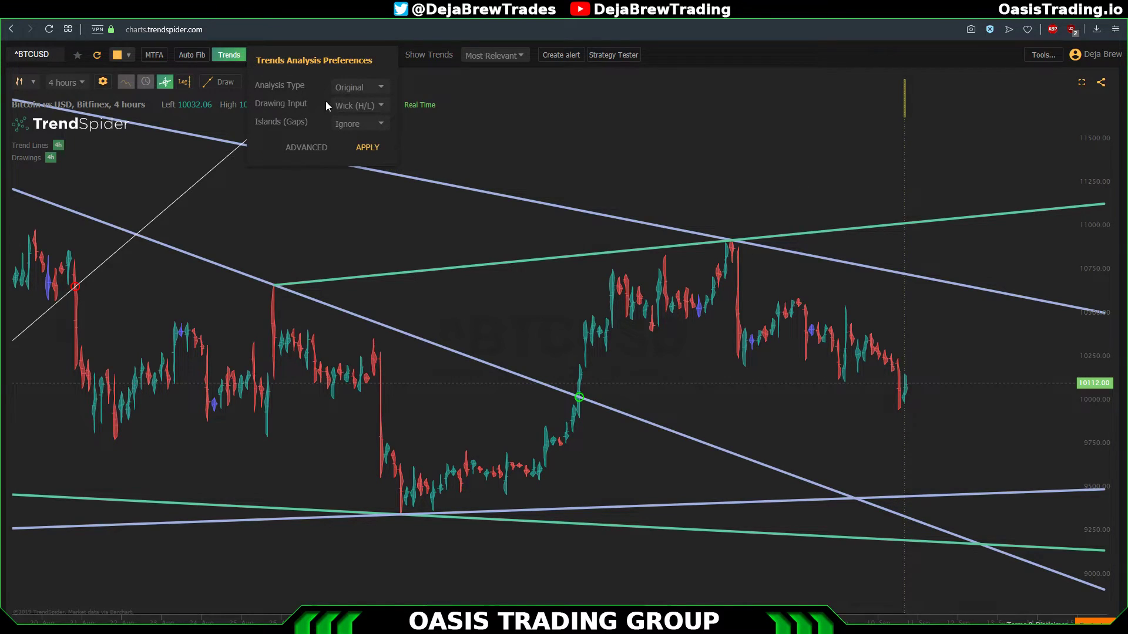
click(358, 91)
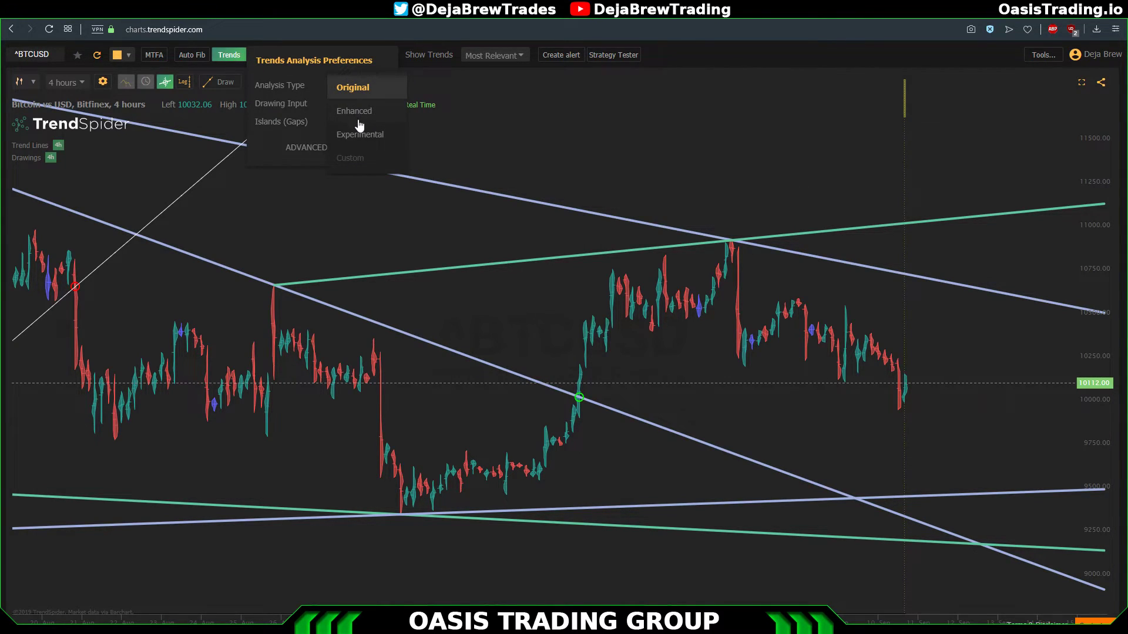
click(353, 113)
click(371, 152)
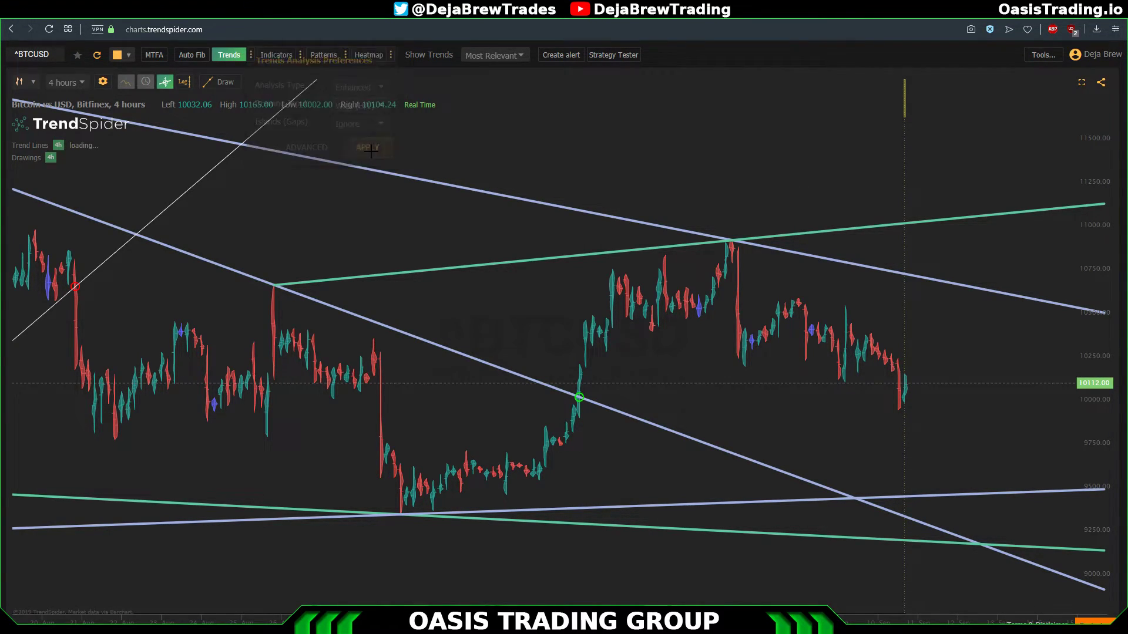
Step: Apply the Experimental analysis type to the trends on the 4 hours ^BTCUSD Raindrop chart
click(250, 55)
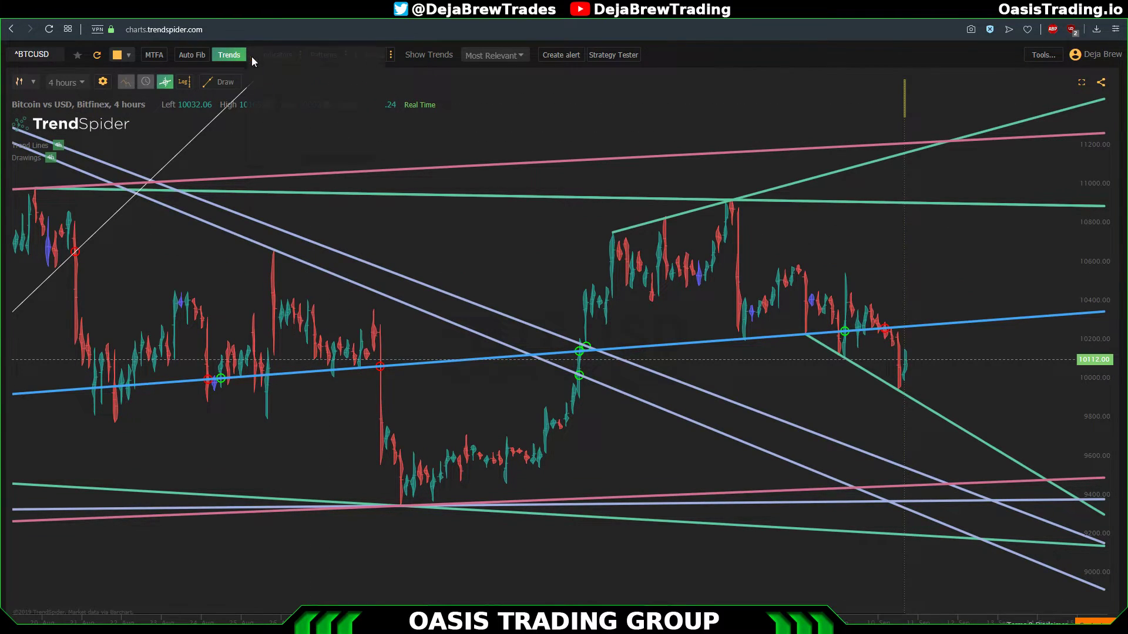
click(349, 92)
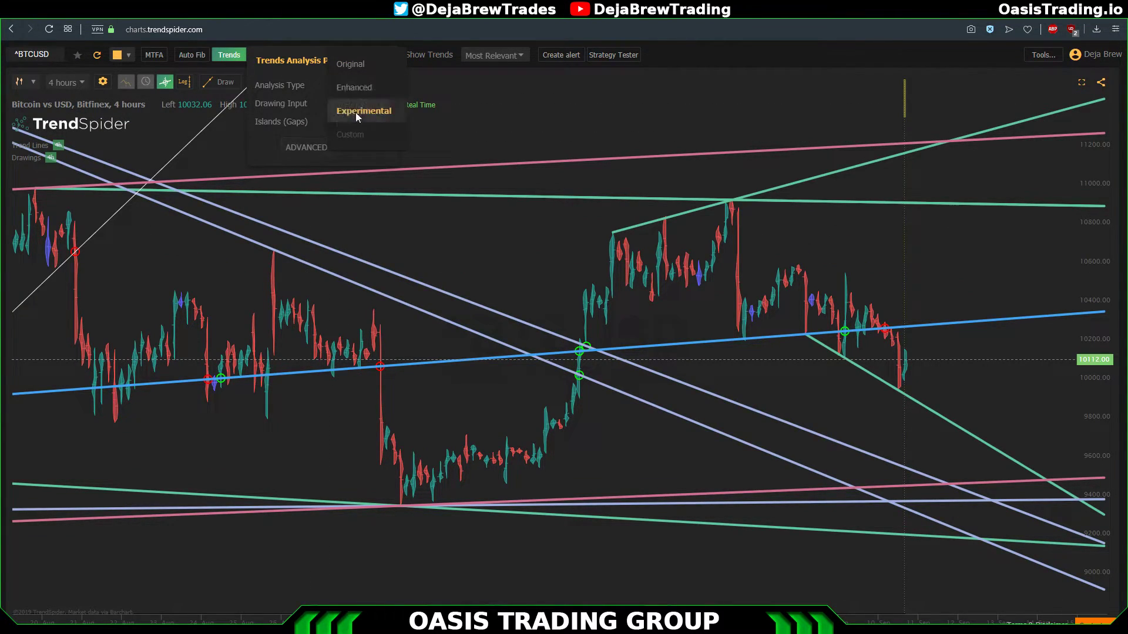
click(355, 111)
click(368, 148)
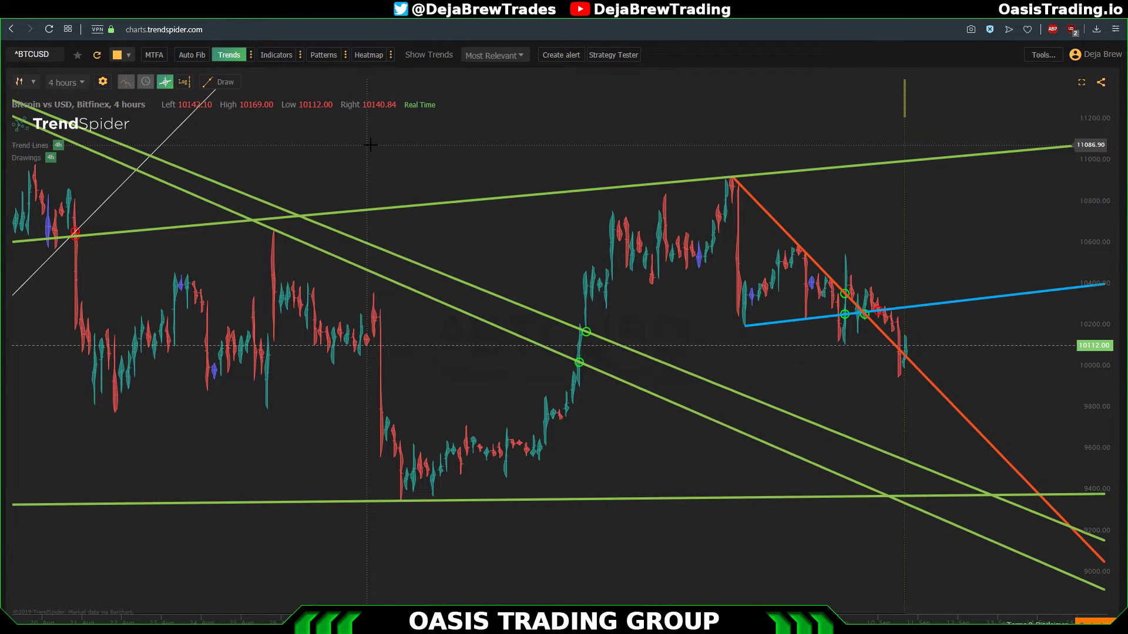
Step: Set the trend analysis drawing input to Body (O/C) and apply it to the 4 hours chart
click(251, 57)
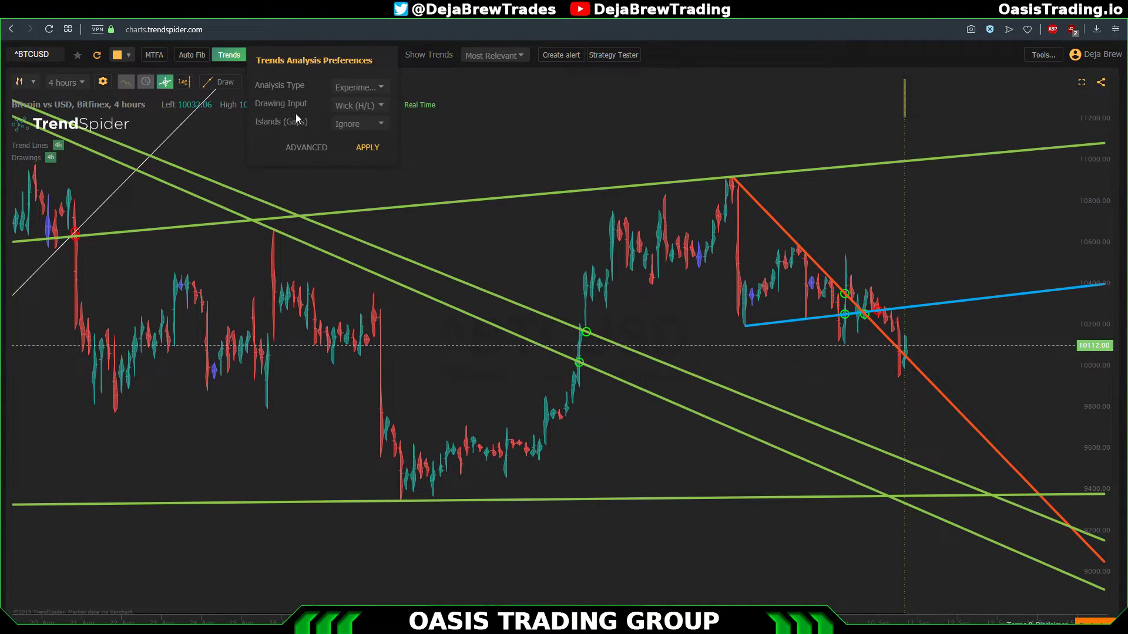
click(355, 107)
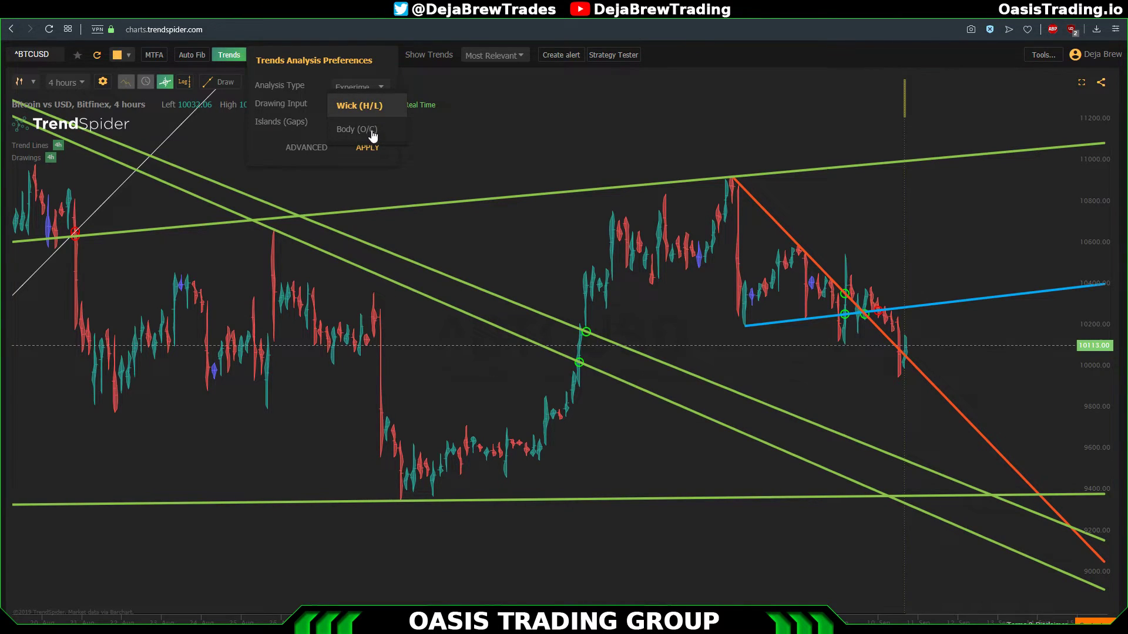
click(355, 157)
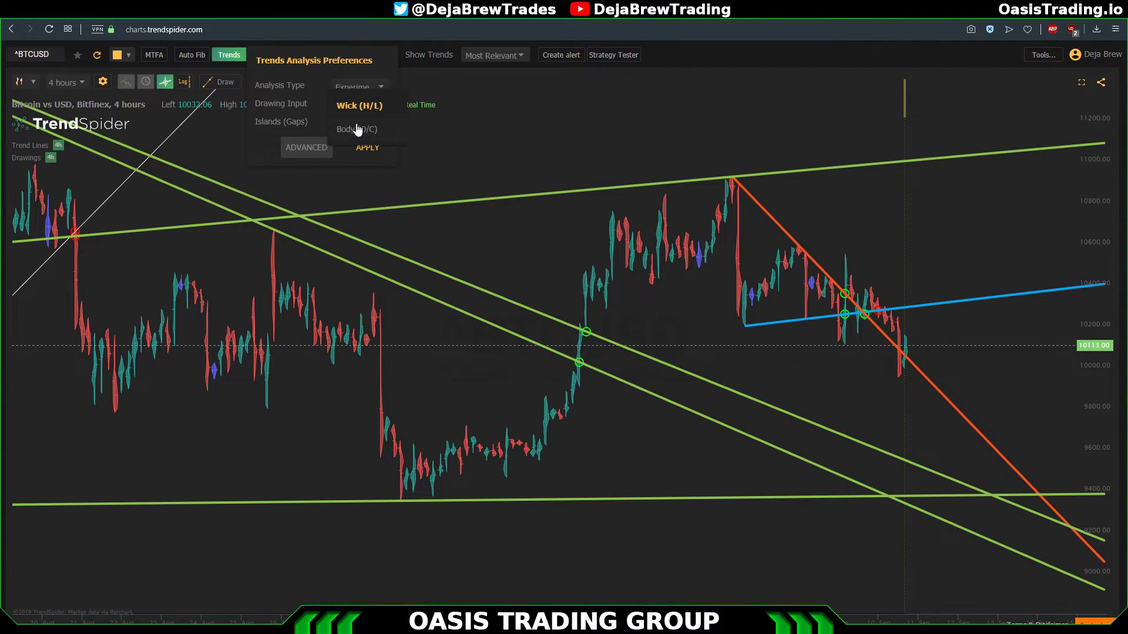
click(357, 124)
click(358, 124)
click(367, 148)
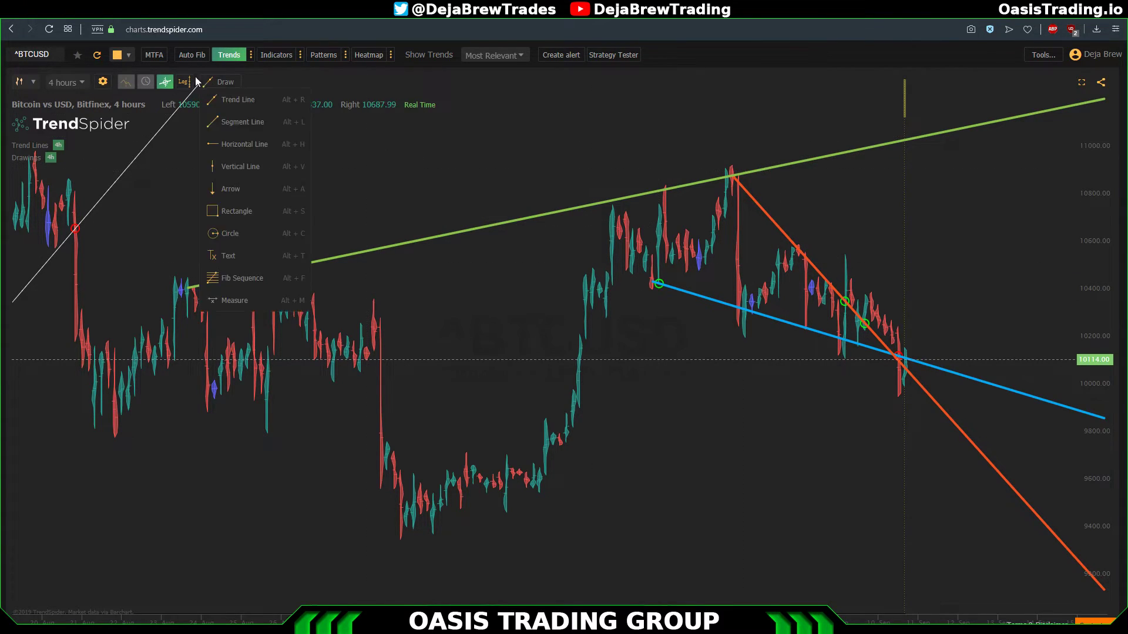
Step: Reapply the Experimental analysis type to the 4 hours ^BTCUSD trends and refresh the chart
click(251, 56)
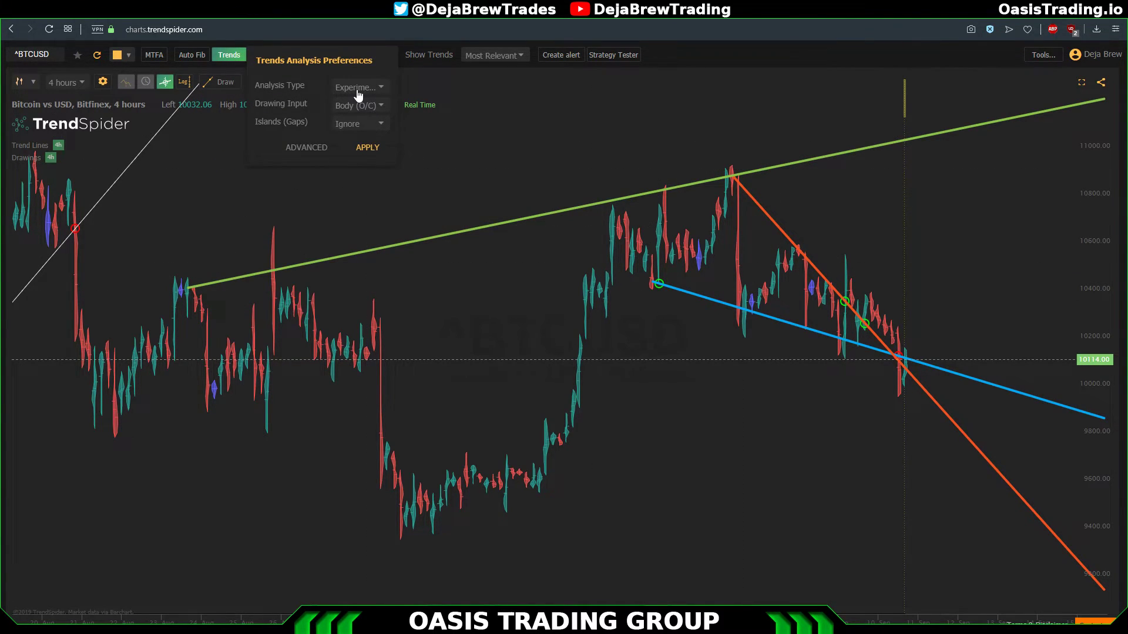
click(358, 94)
click(363, 114)
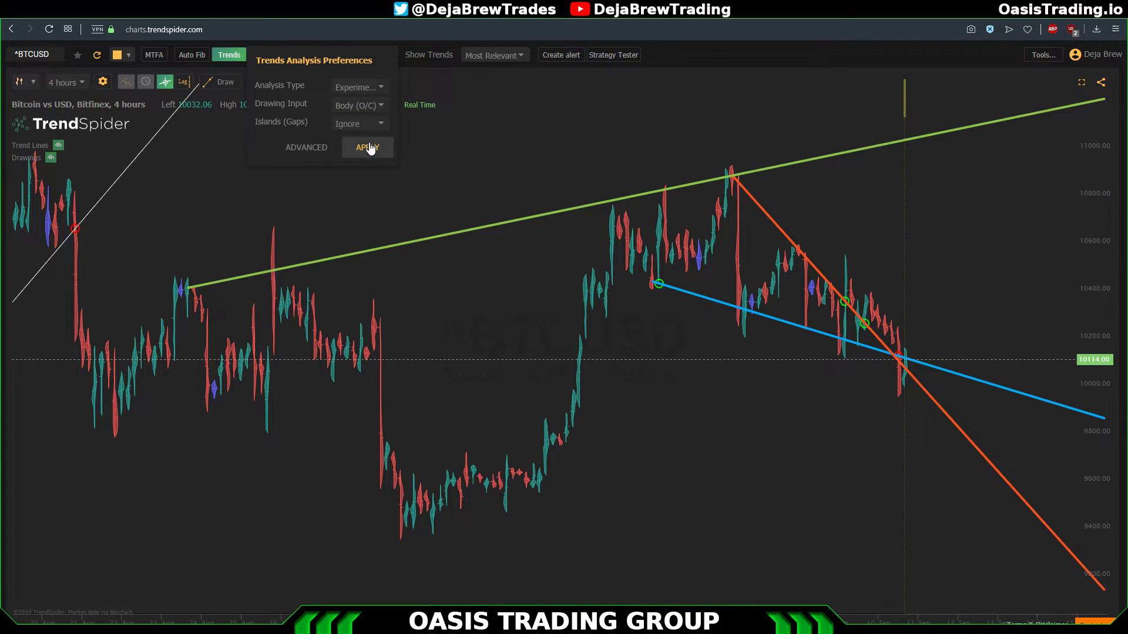
click(371, 149)
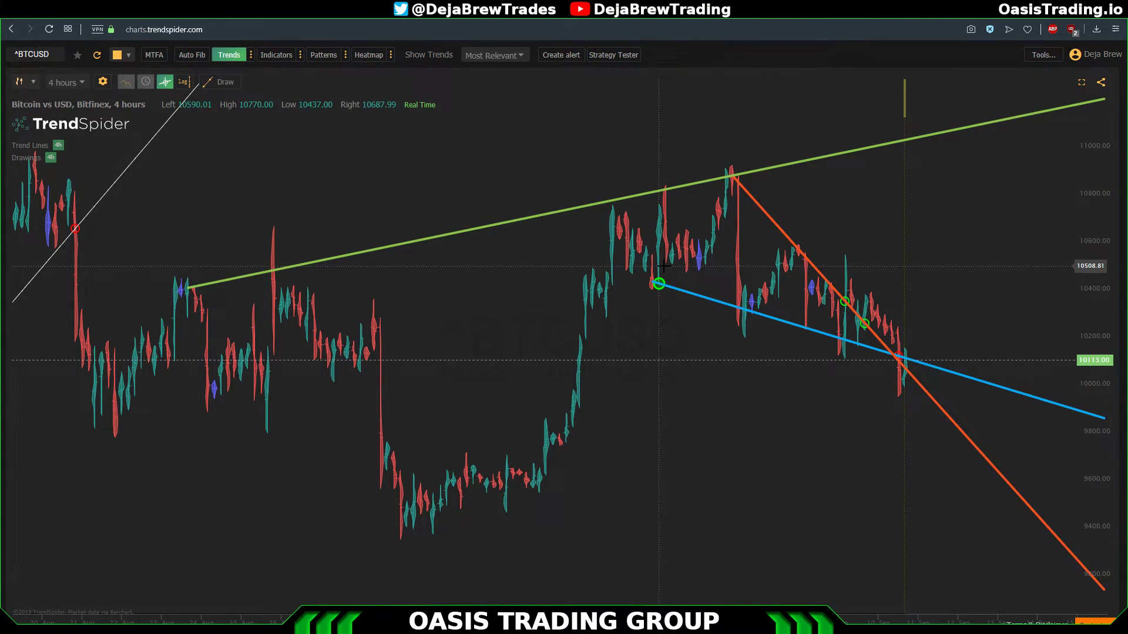
click(97, 58)
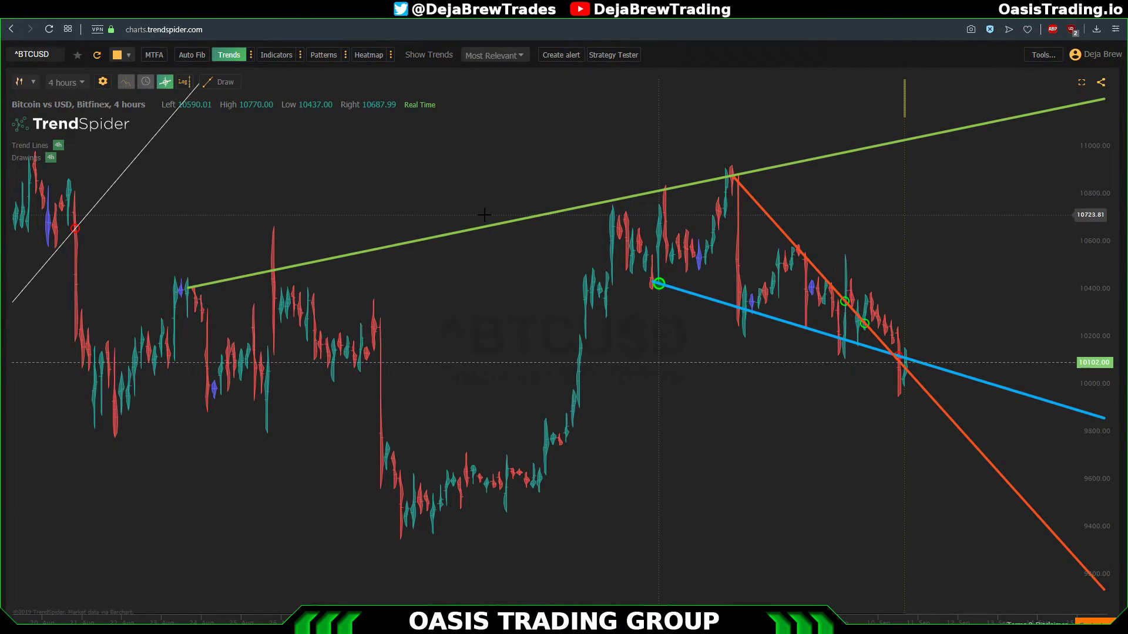
Step: Change the ^BTCUSD chart to the Daily timeframe and display it as candles
click(66, 83)
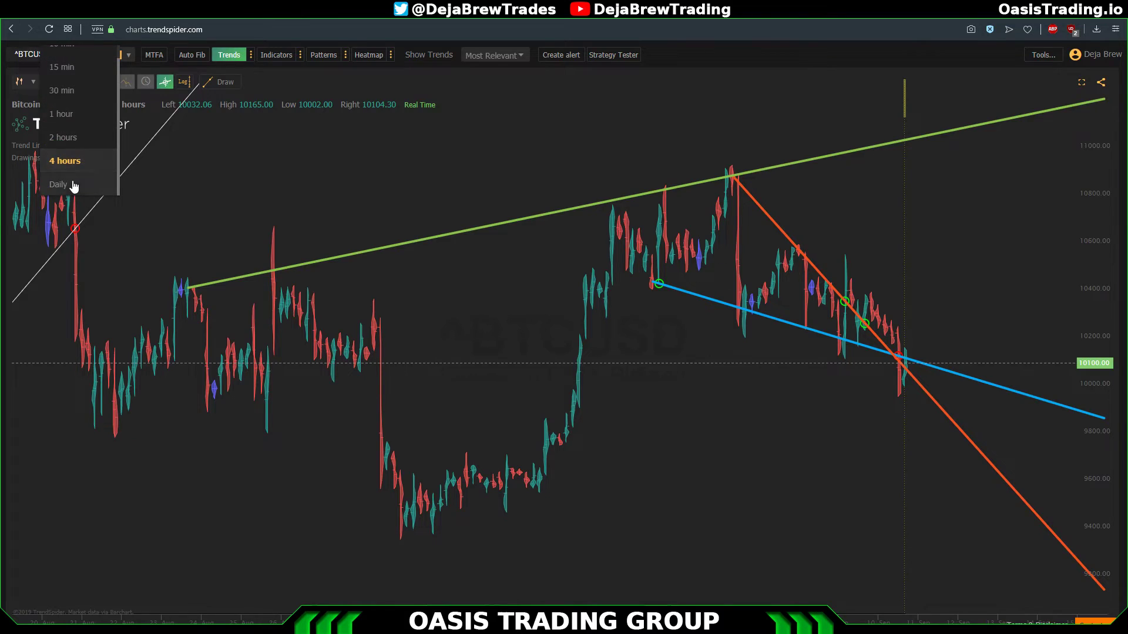
click(87, 187)
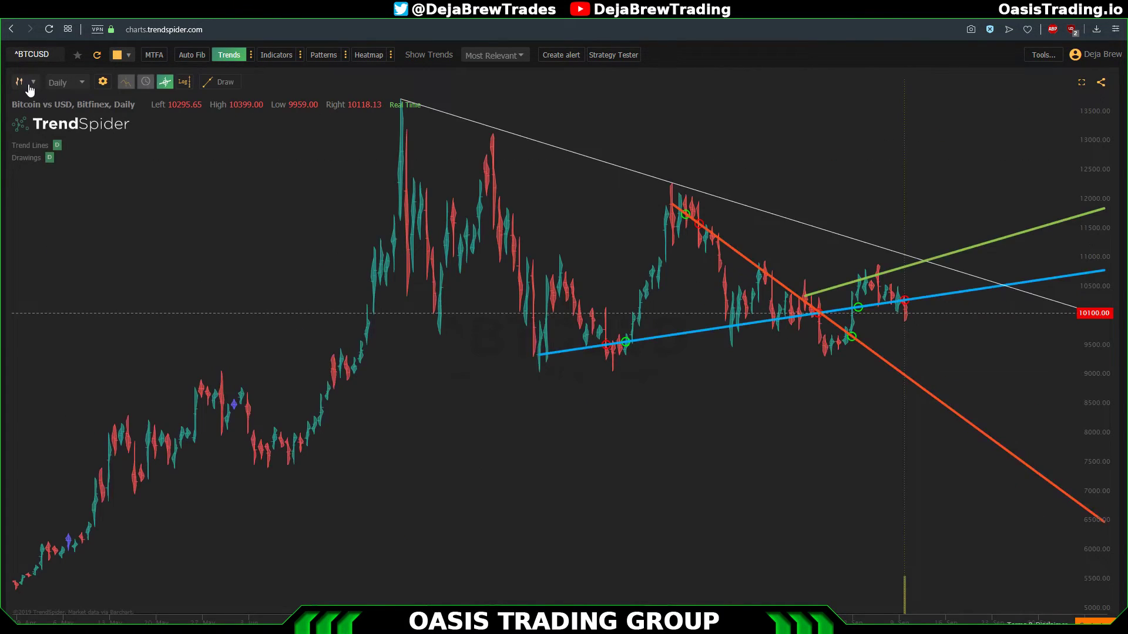
click(27, 83)
click(52, 146)
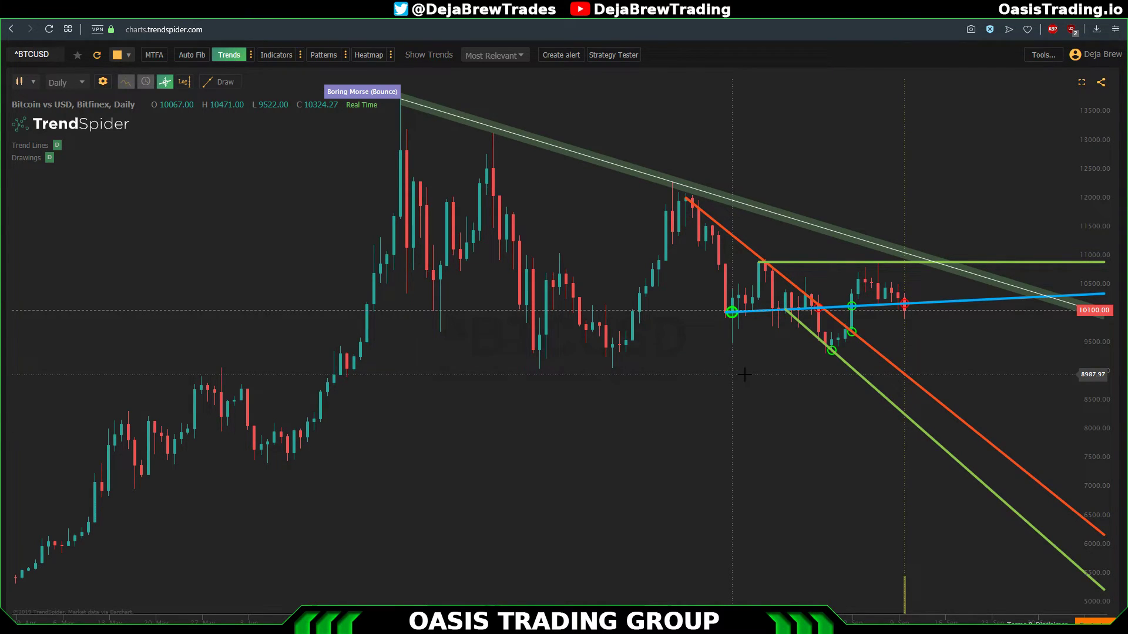
scroll(745, 374, up, 2)
scroll(745, 375, up, 2)
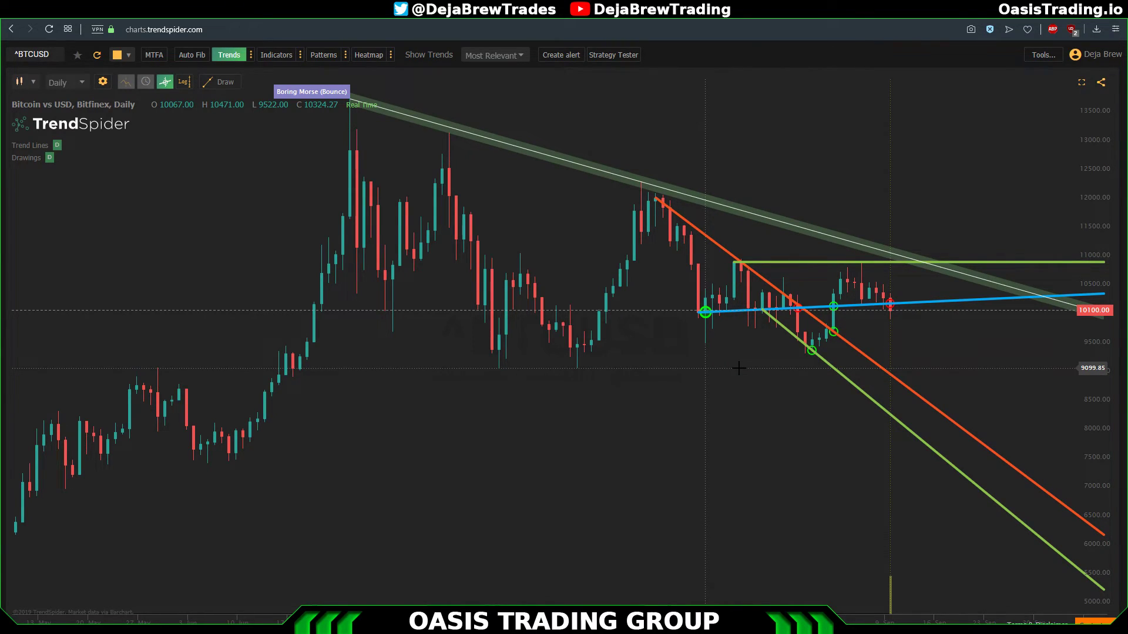
Step: Draw an ascending trend line on the daily chart from the low just under 7,500 through the low near 9,000, and dismiss the tip
click(224, 82)
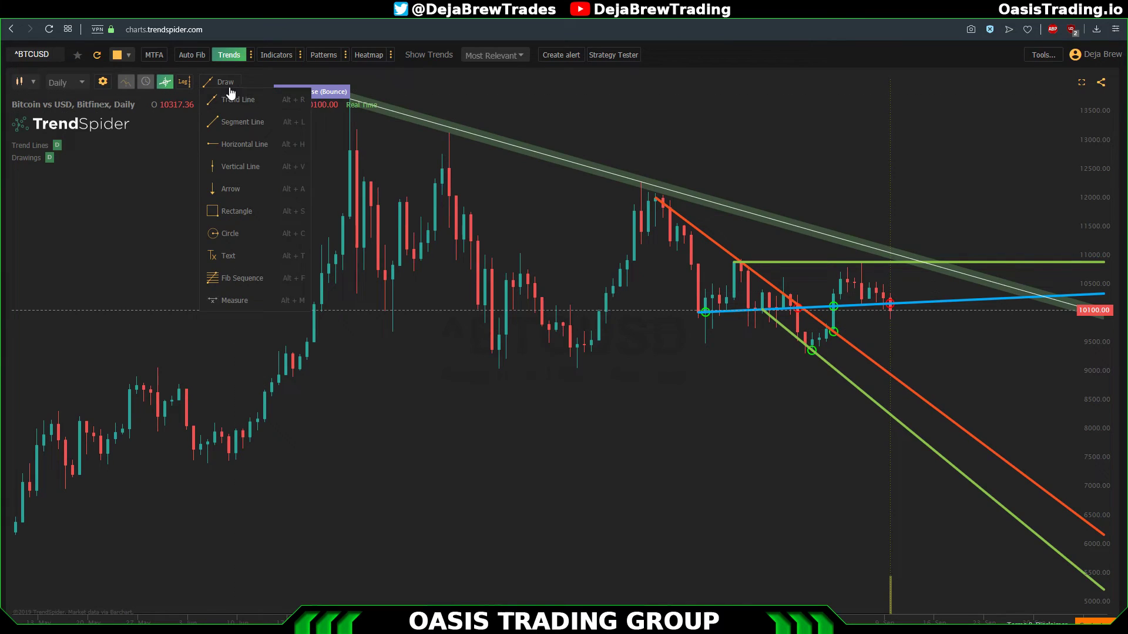
click(259, 131)
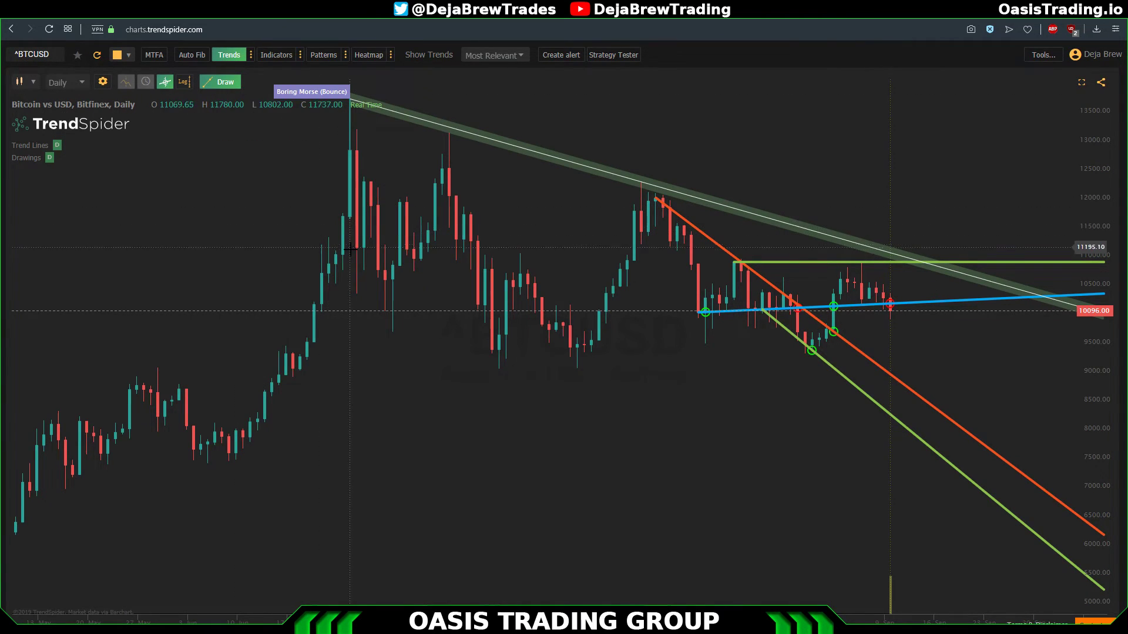
scroll(409, 404, down, 2)
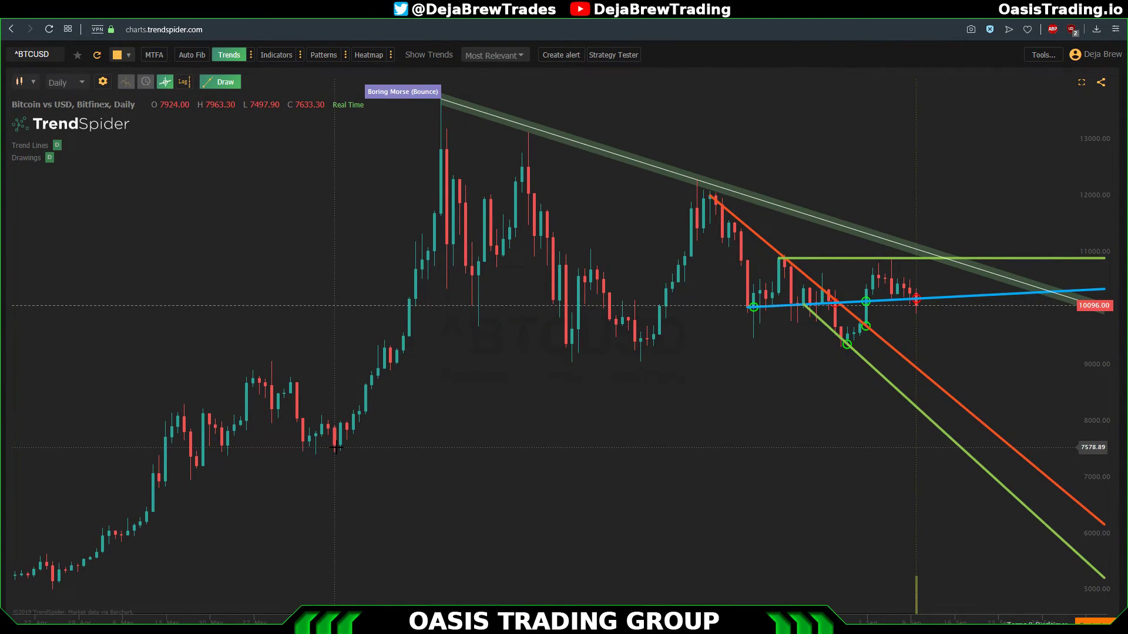
scroll(411, 370, down, 2)
scroll(413, 334, up, 2)
scroll(413, 334, up, 2)
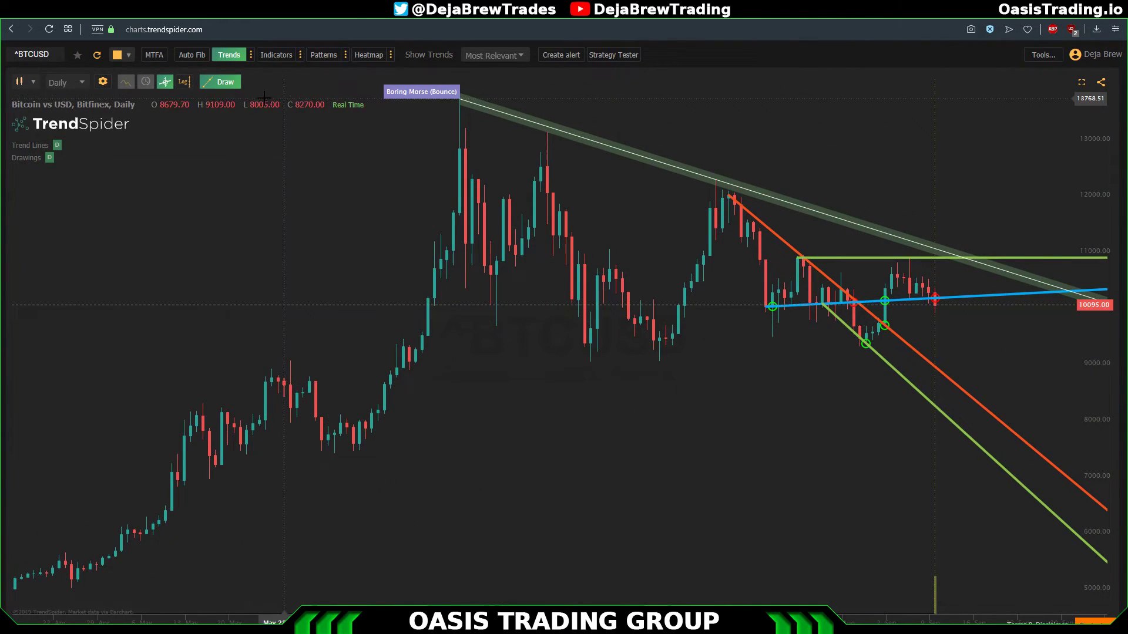
click(223, 82)
click(229, 101)
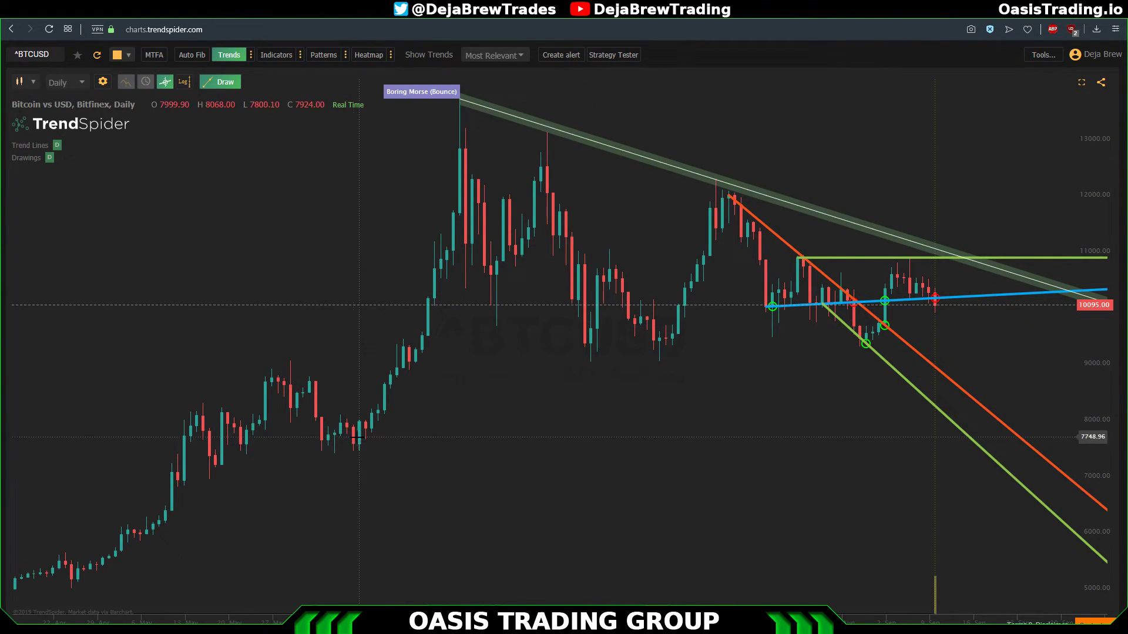
click(365, 452)
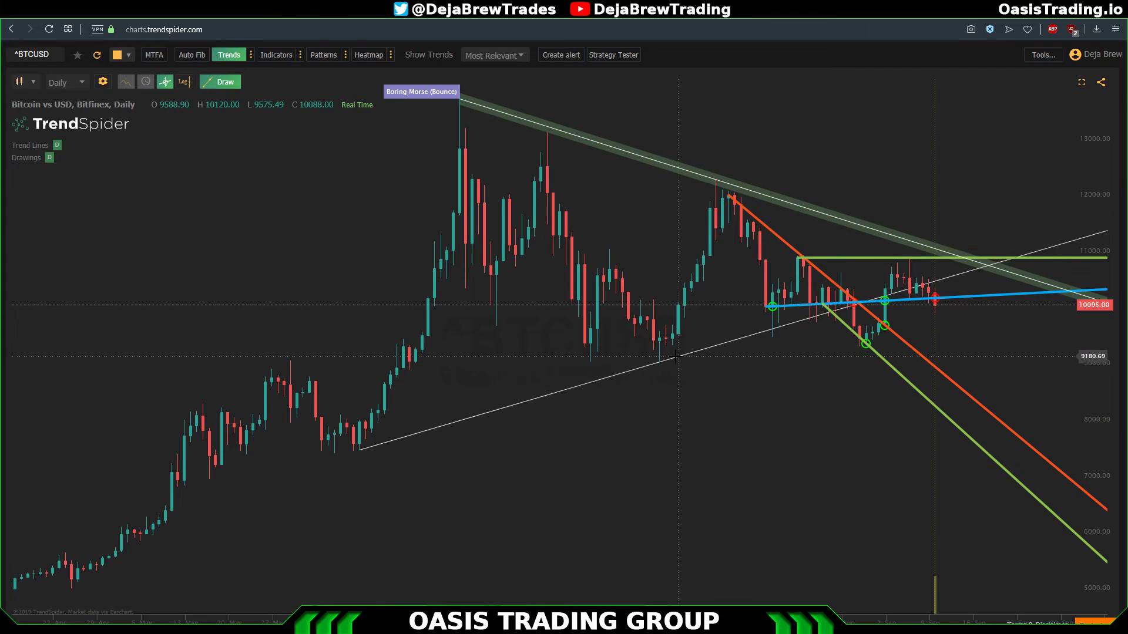
click(658, 361)
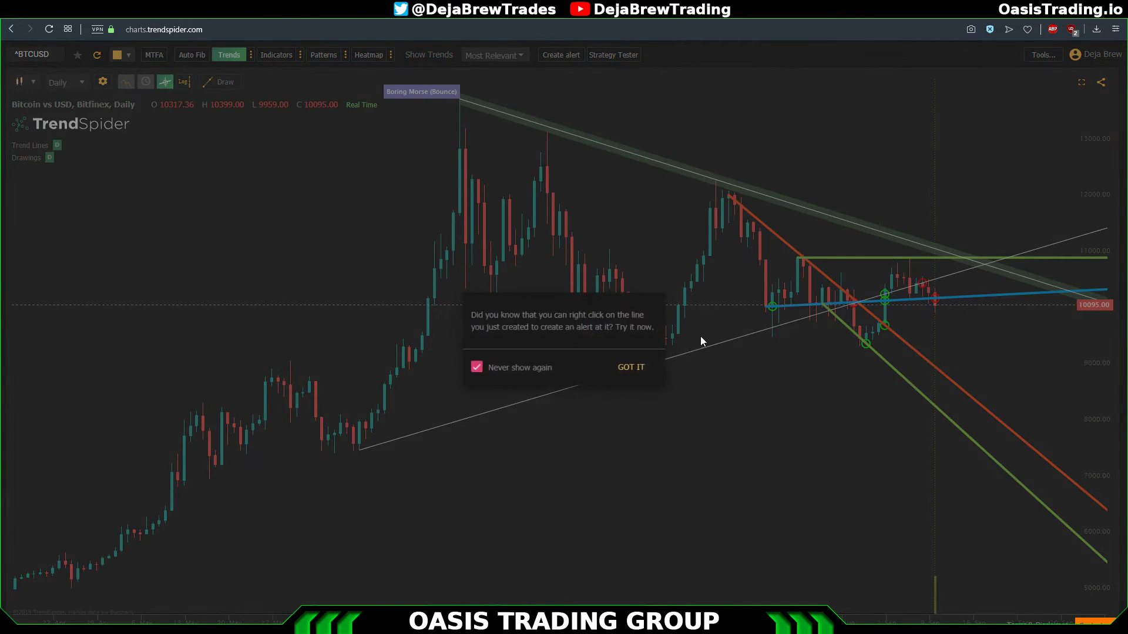
click(631, 367)
Step: Open the alert form for the ascending ray, cancel it, and remove the ray from the chart
right_click(641, 366)
click(657, 380)
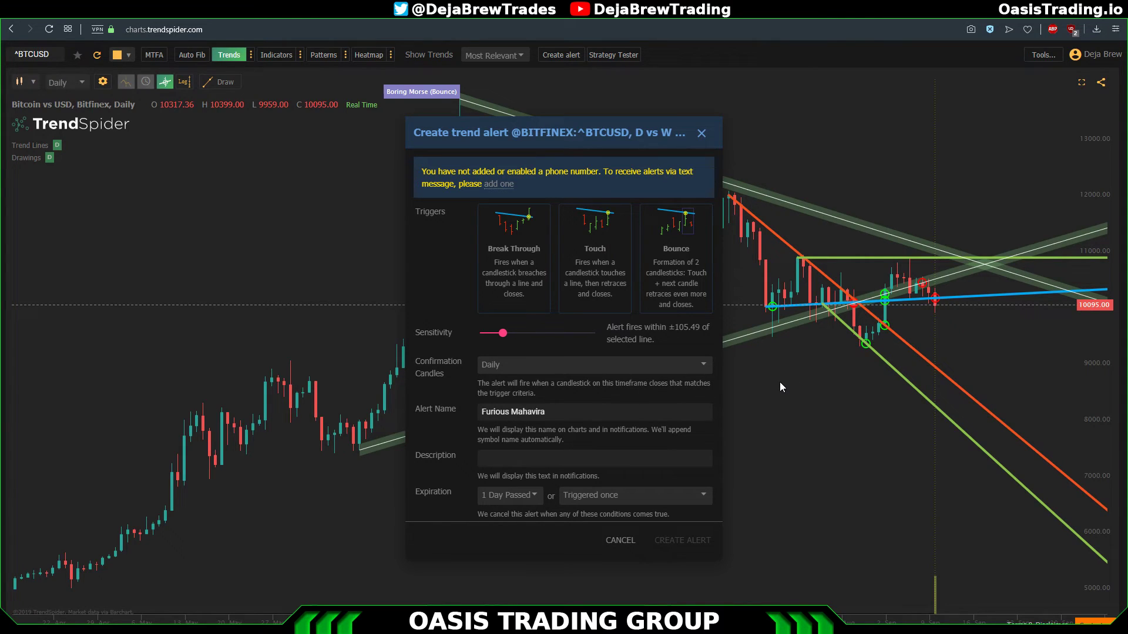
click(620, 540)
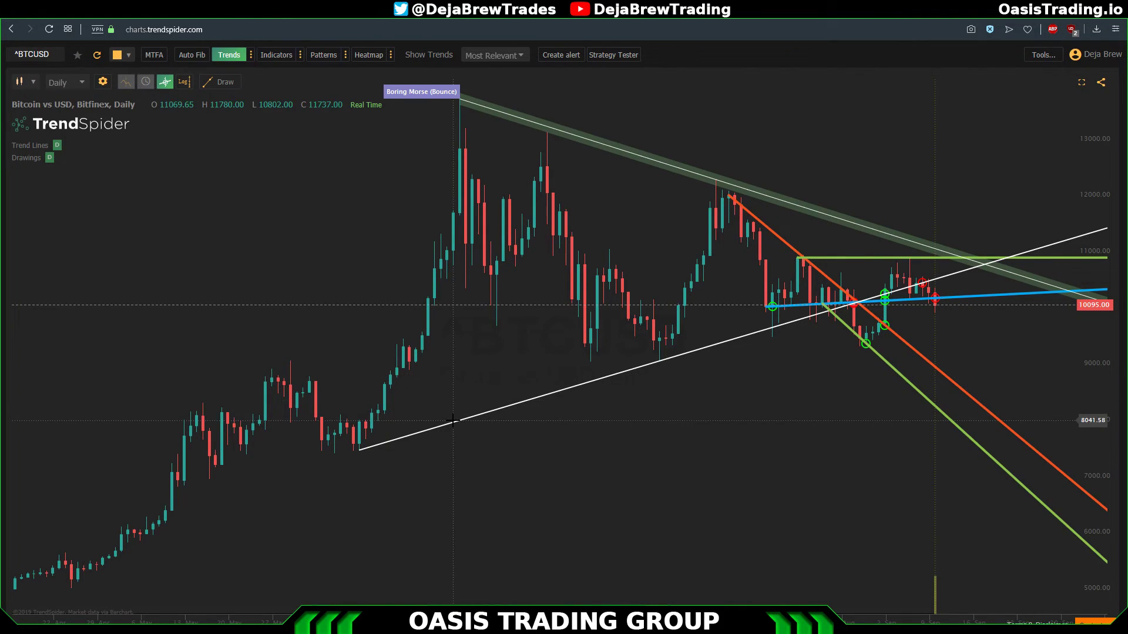
right_click(403, 433)
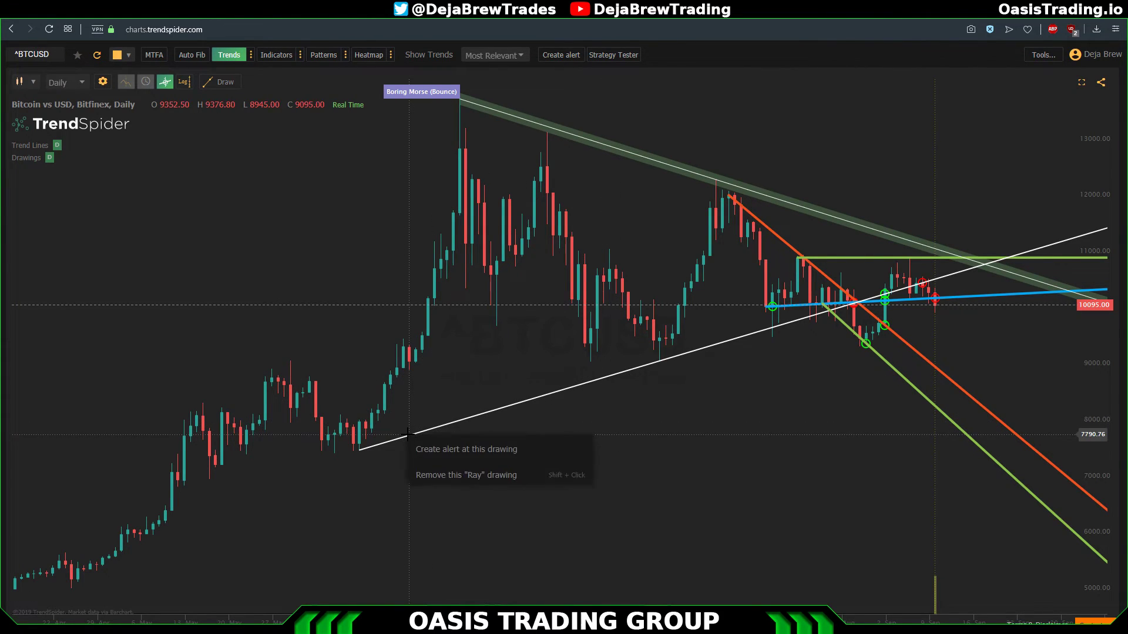
click(458, 478)
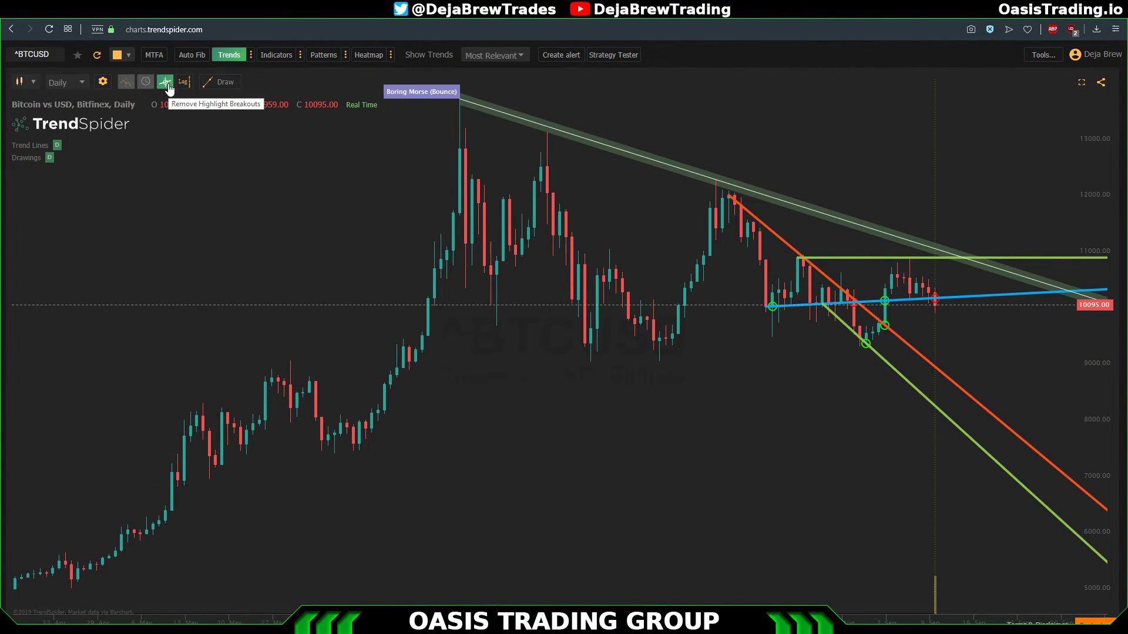
Step: Turn the breakout highlights on the daily chart's trend lines off and back on
scroll(646, 311, up, 3)
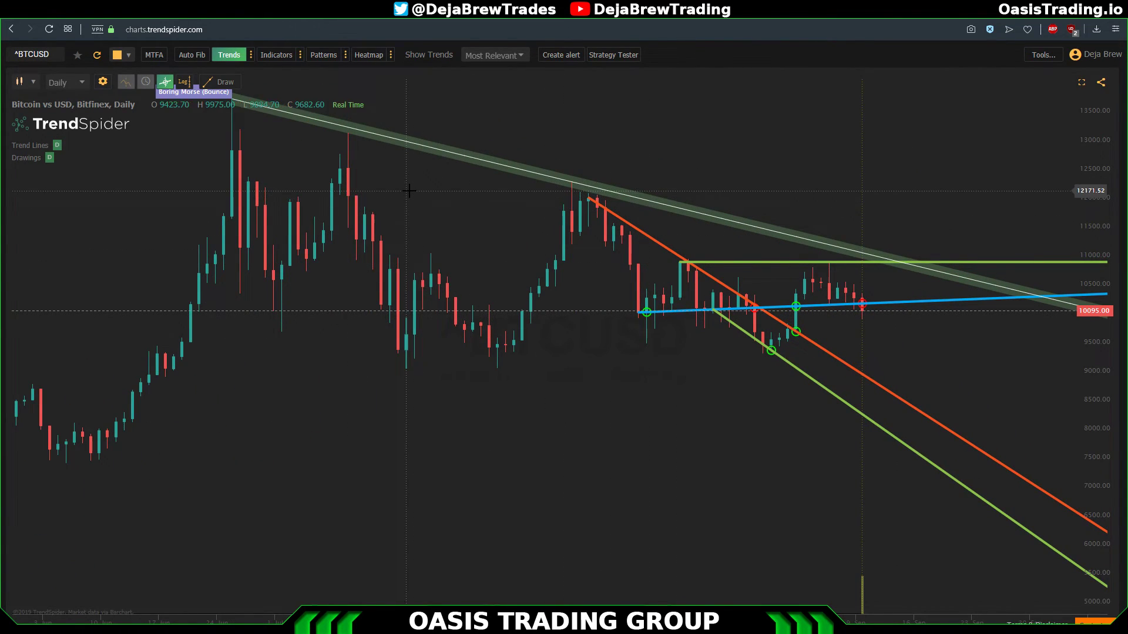
scroll(410, 190, down, 2)
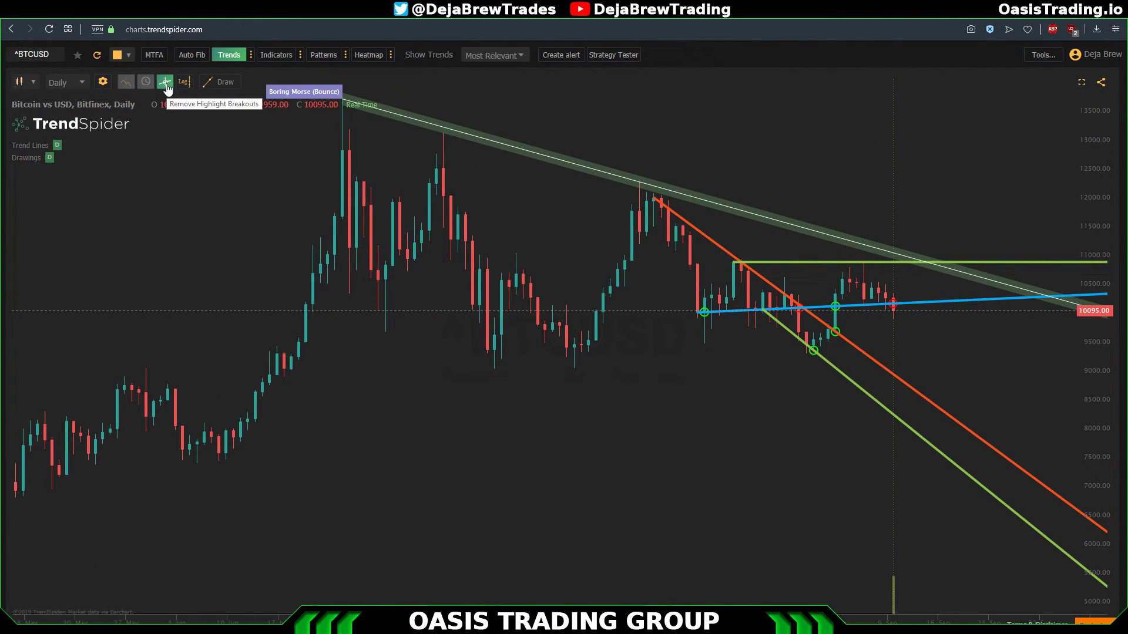
click(167, 86)
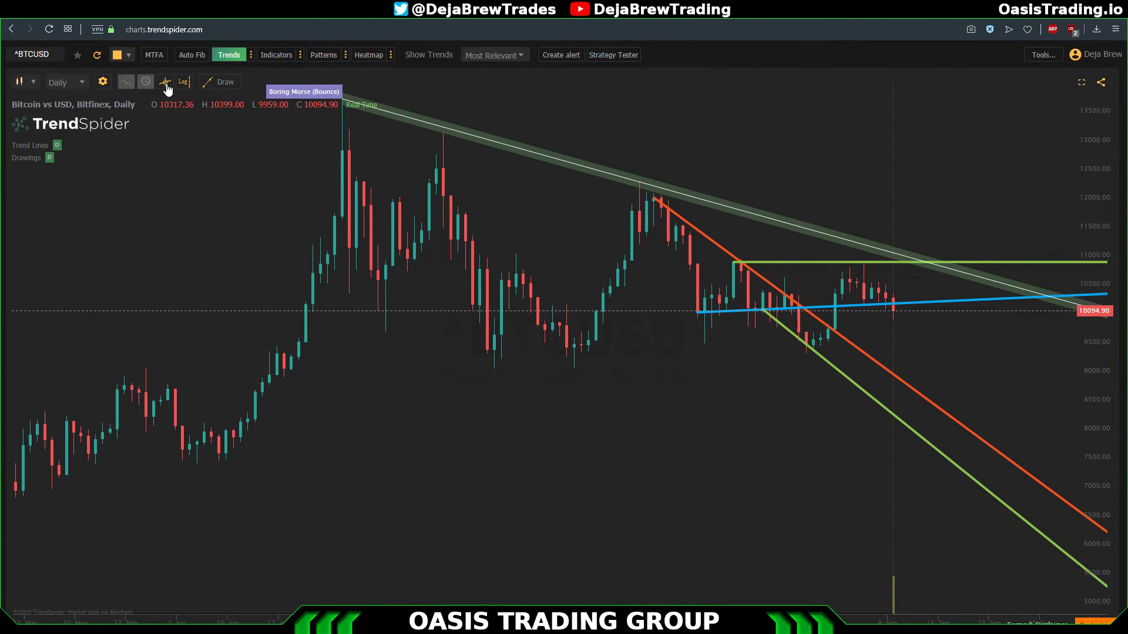
click(167, 87)
click(166, 87)
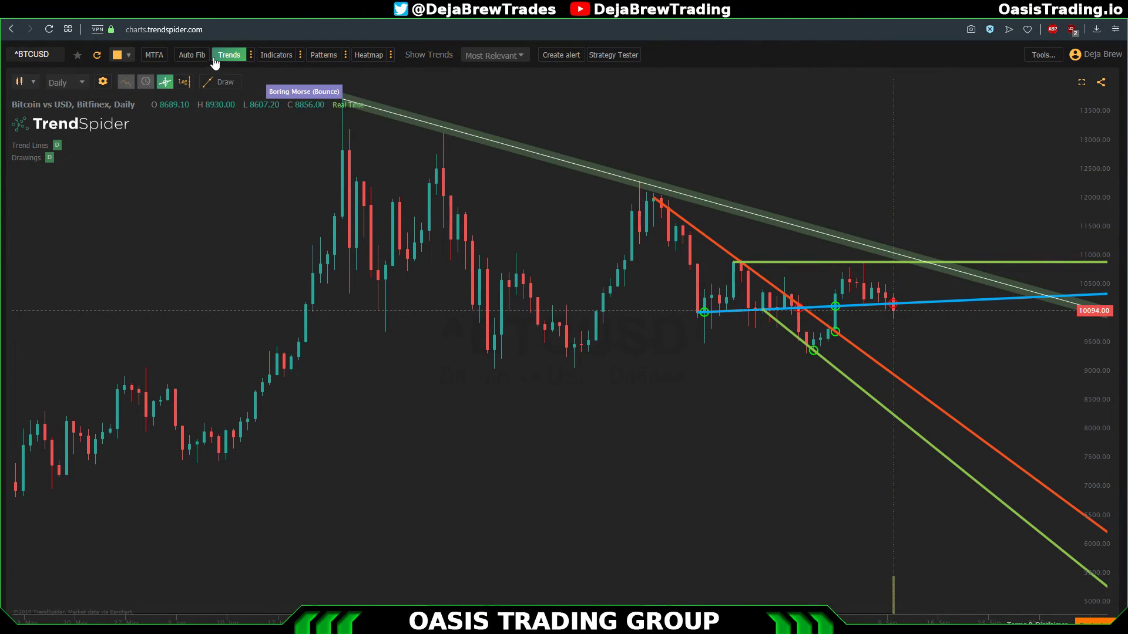
Step: Apply the Original analysis type to the daily ^BTCUSD trends, and switch the automatic trend lines off
click(249, 57)
click(373, 91)
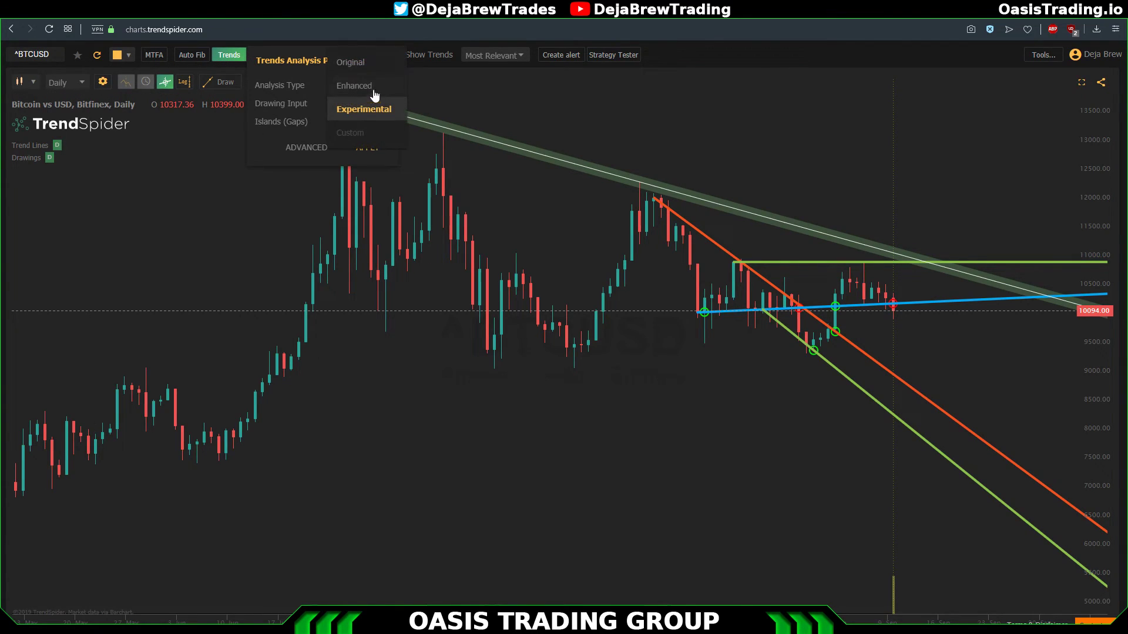
click(358, 62)
click(369, 148)
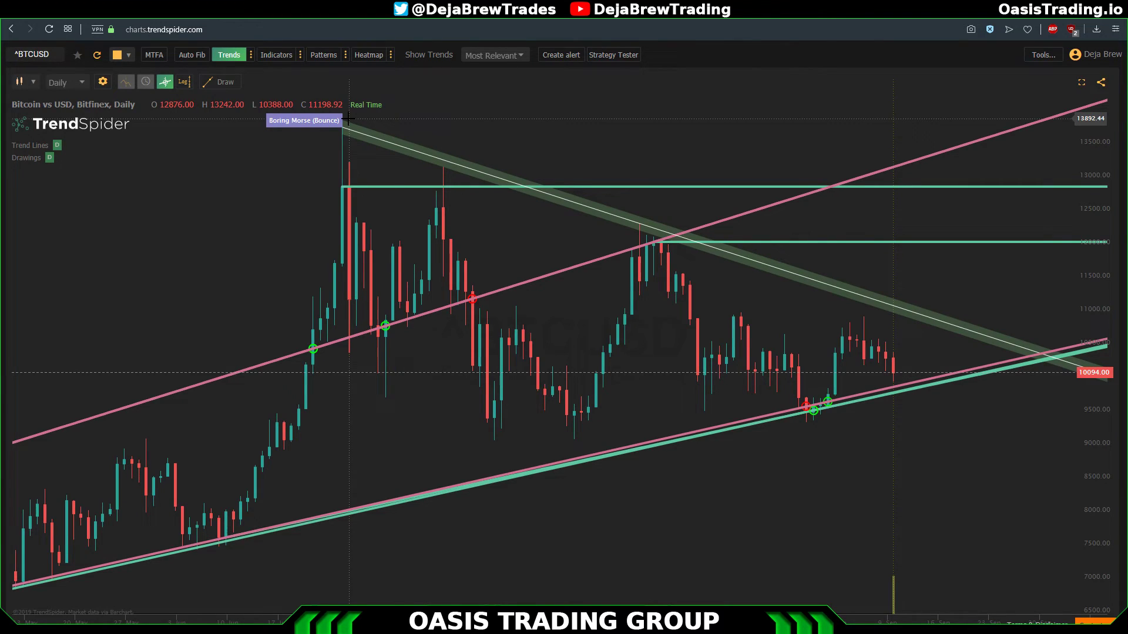
click(229, 55)
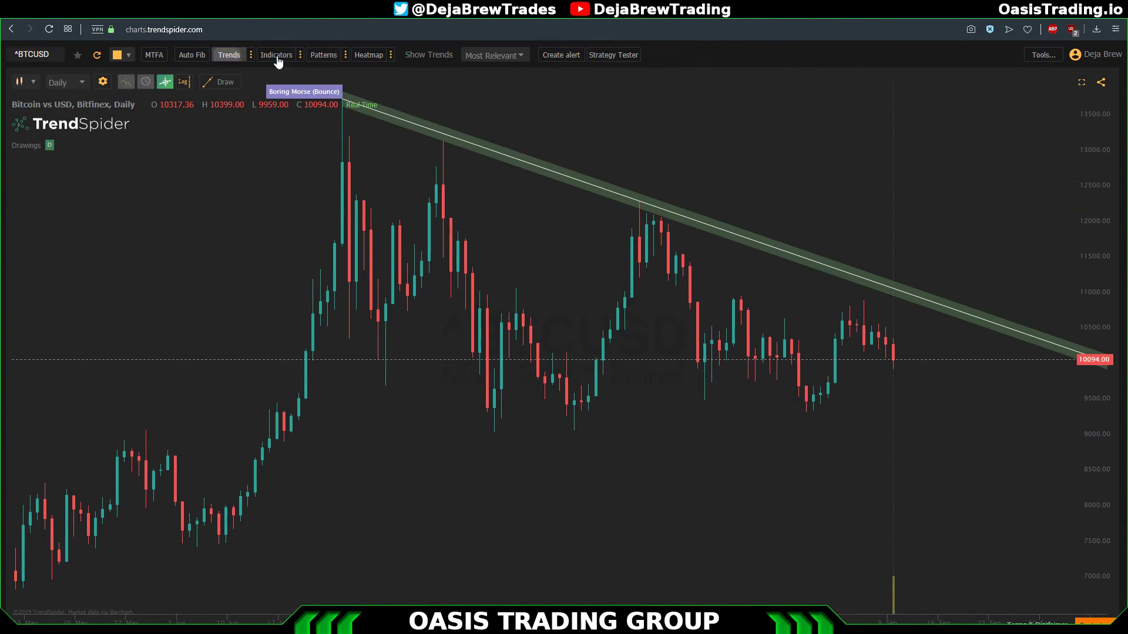
Step: Show candlestick patterns on the daily chart, browse the list of available patterns, and close the list
click(324, 56)
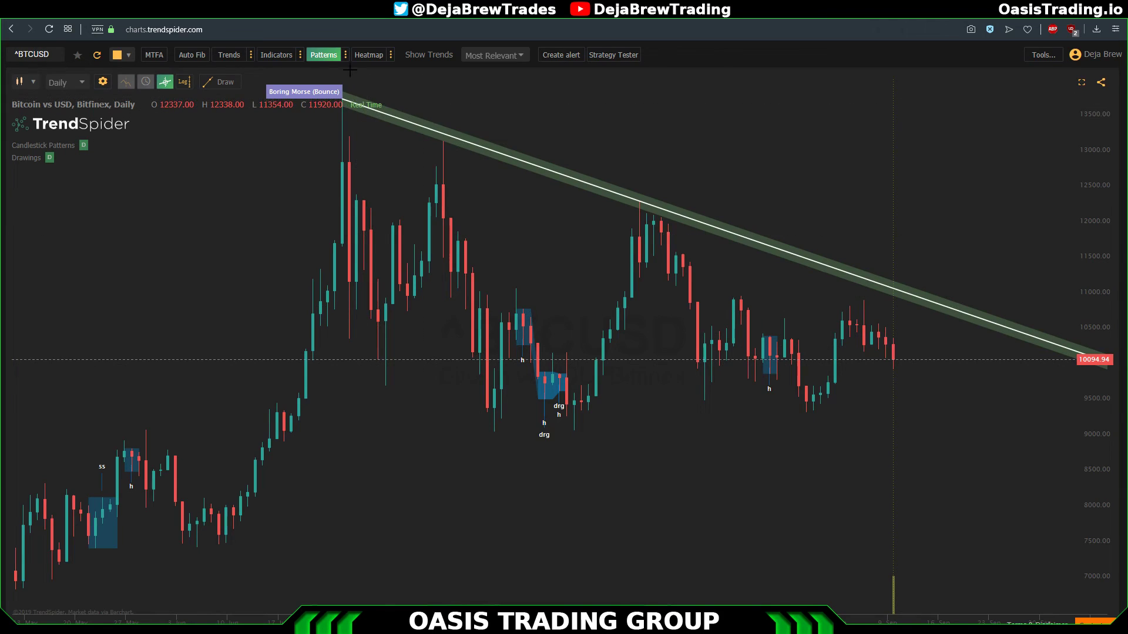
click(346, 55)
scroll(442, 136, down, 18)
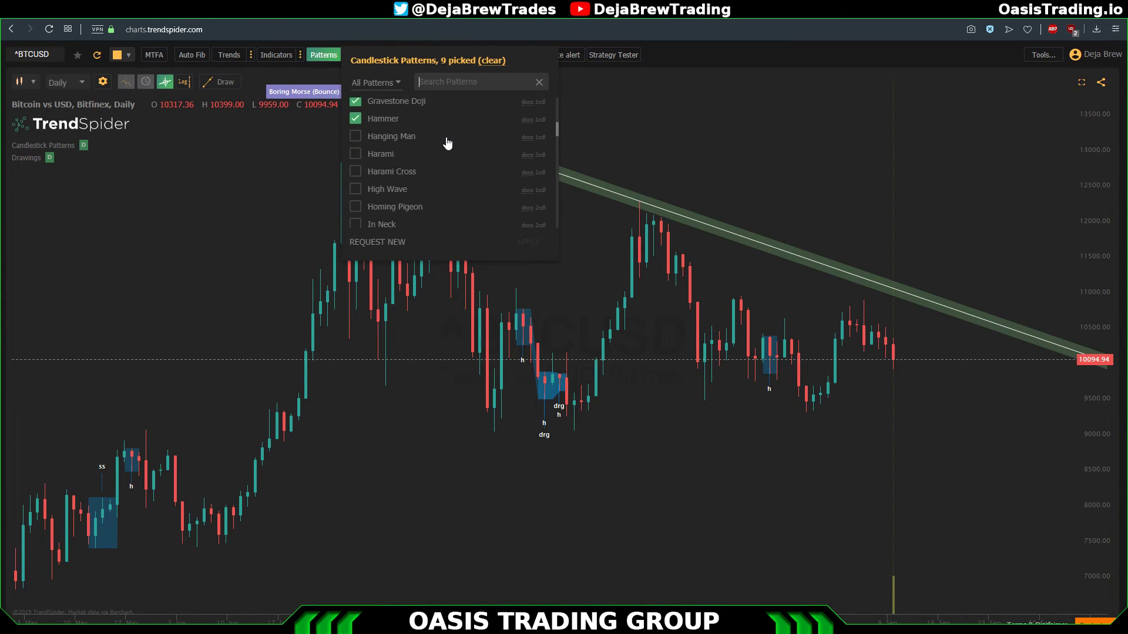
scroll(445, 147, down, 8)
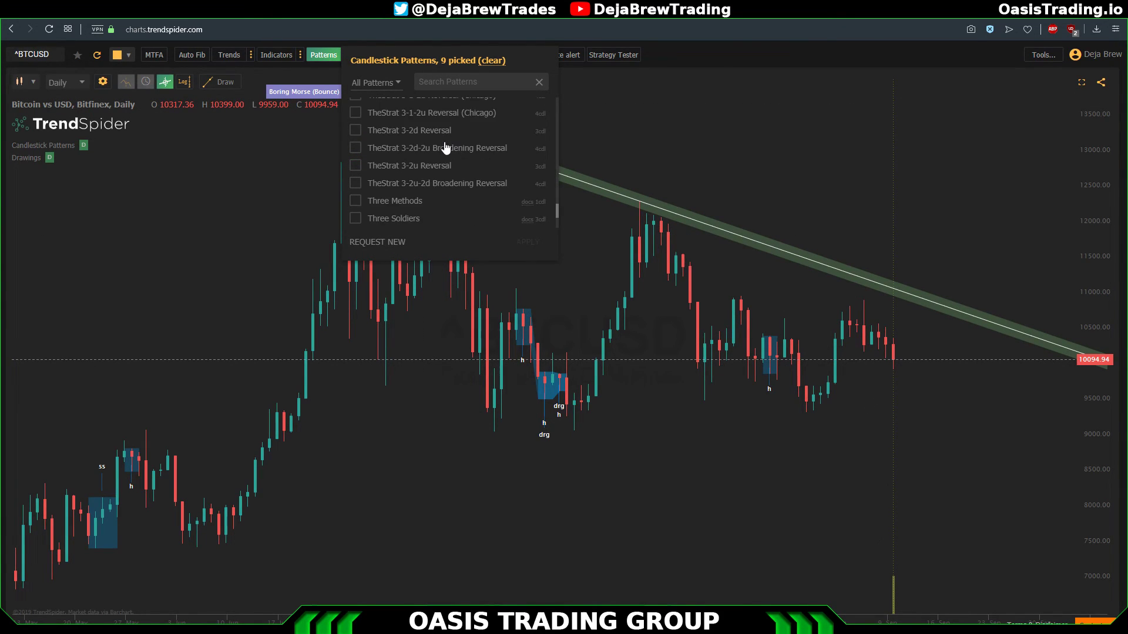
scroll(445, 147, up, 20)
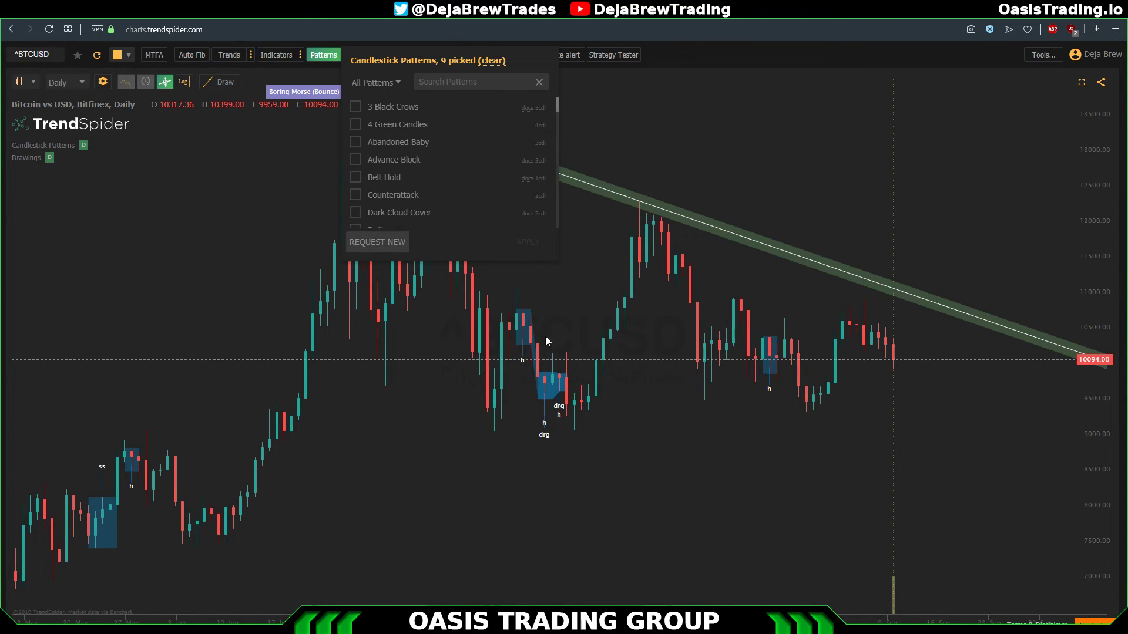
click(692, 121)
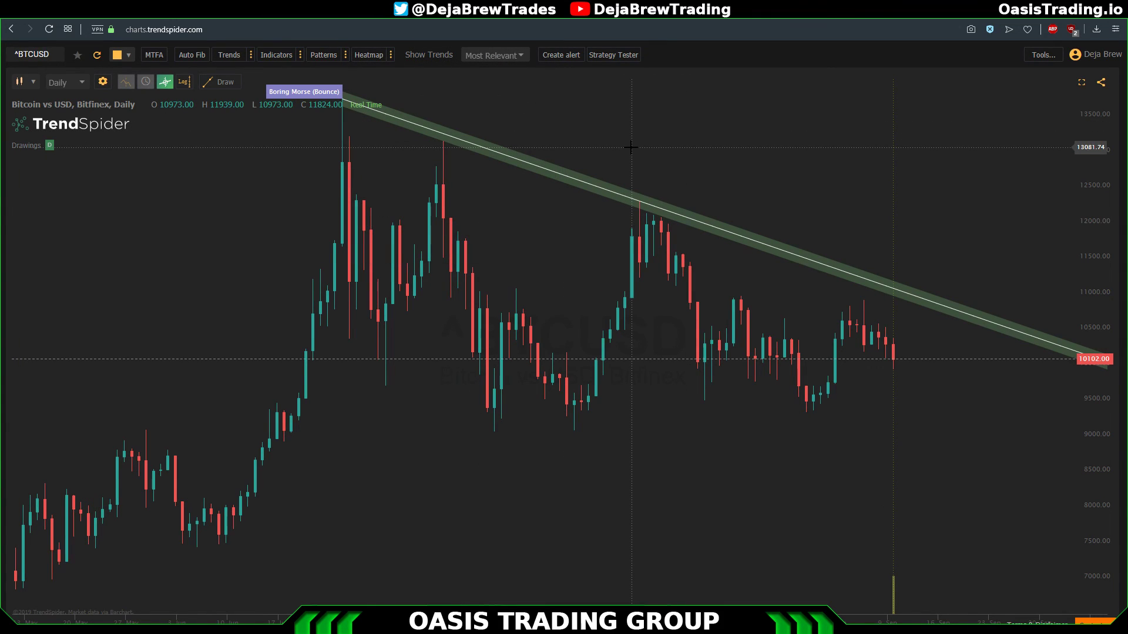